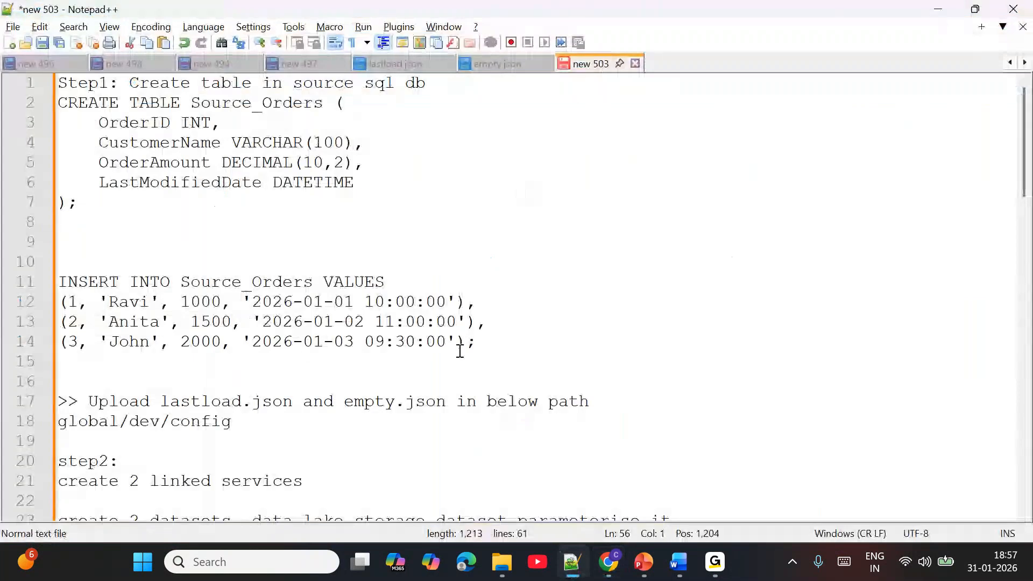
- Copy the Source_Orders table creation and insert script from Notepad++ into the sourcedevdb query editor in Chrome and run it
{"action": "key", "text": "ctrl+c"}
{"action": "key", "text": "alt+Tab"}
{"action": "left_click", "coordinate": [547, 293]}
{"action": "key", "text": "ctrl+v"}
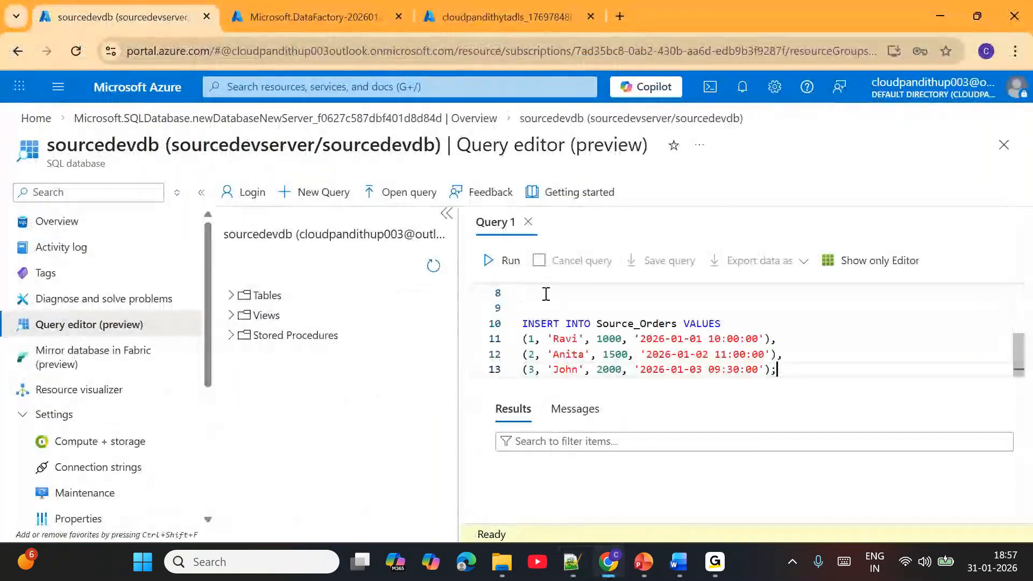
{"action": "left_click", "coordinate": [503, 261]}
{"action": "left_click", "coordinate": [599, 337]}
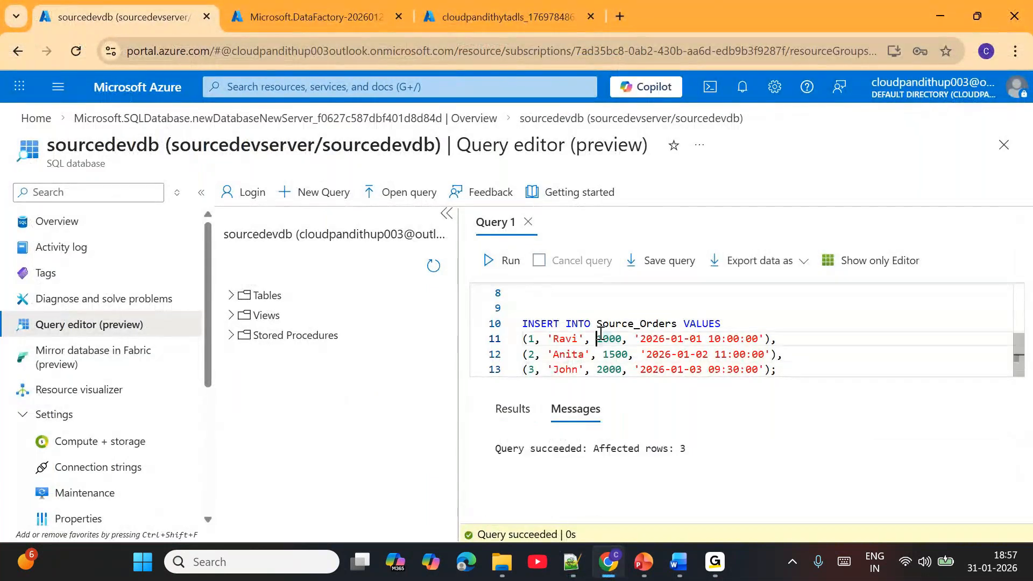
{"action": "key", "text": "ctrl+a"}
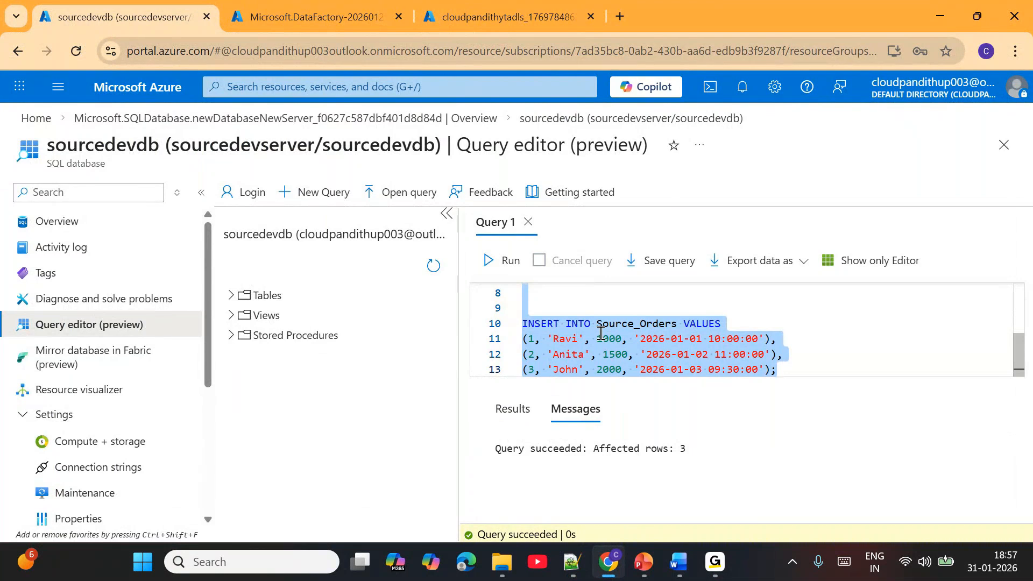
- Open the cloudpandithytadls storage account's containers and create a container named global
{"action": "left_click", "coordinate": [488, 13]}
{"action": "left_click", "coordinate": [320, 385]}
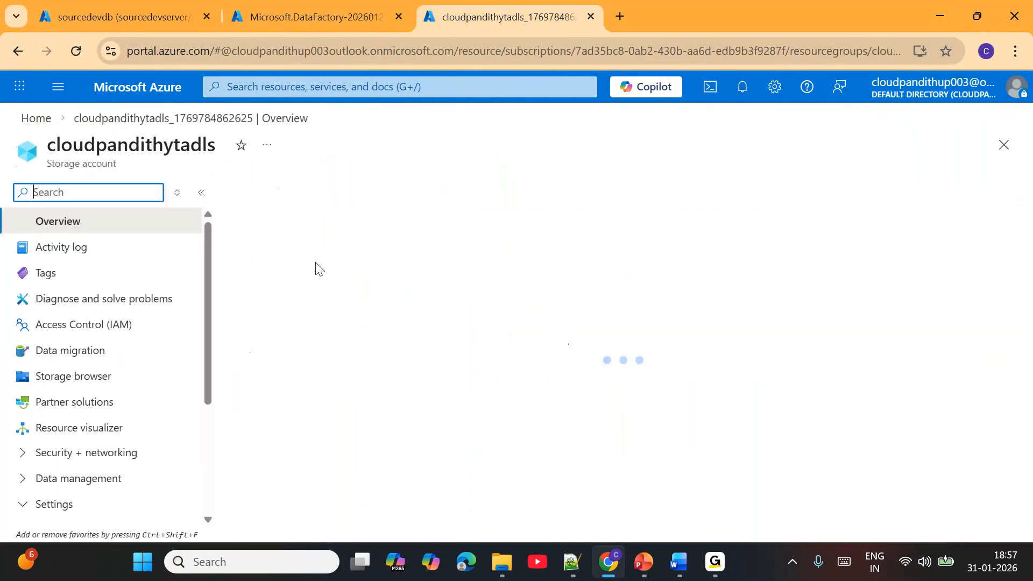
{"action": "scroll", "coordinate": [121, 459], "scroll_direction": "down", "scroll_amount": 1}
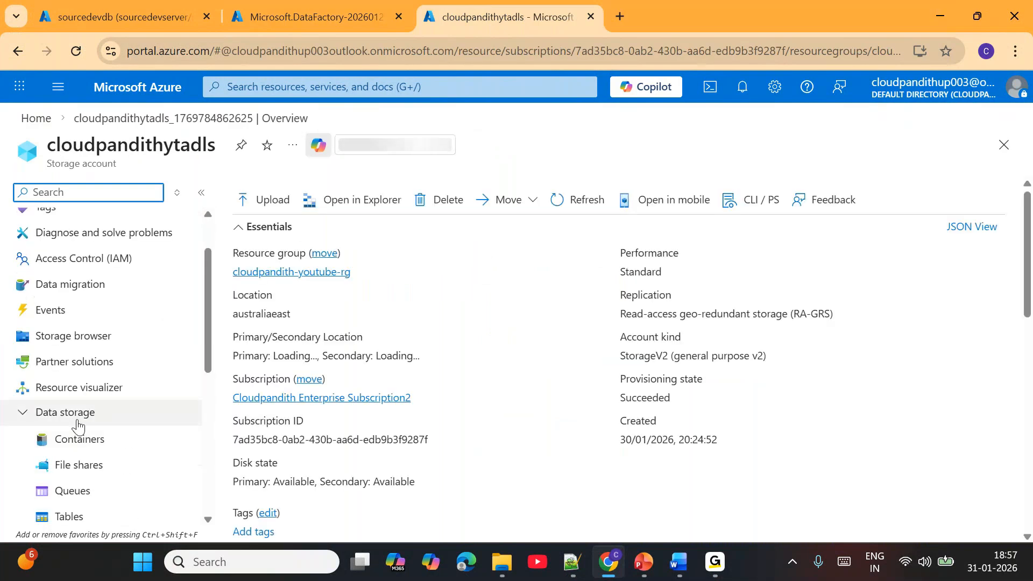
{"action": "left_click", "coordinate": [118, 439]}
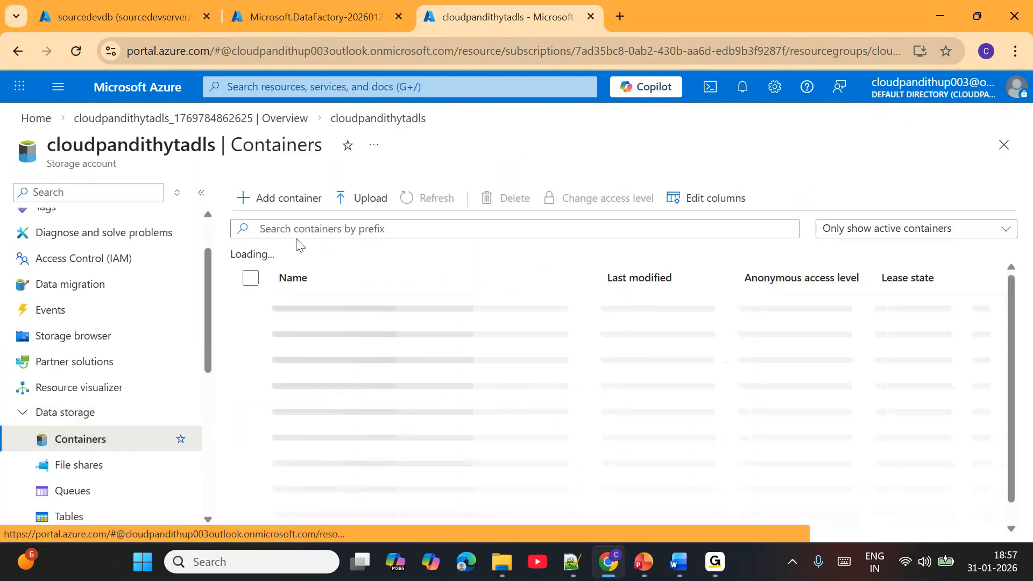
{"action": "left_click", "coordinate": [251, 204]}
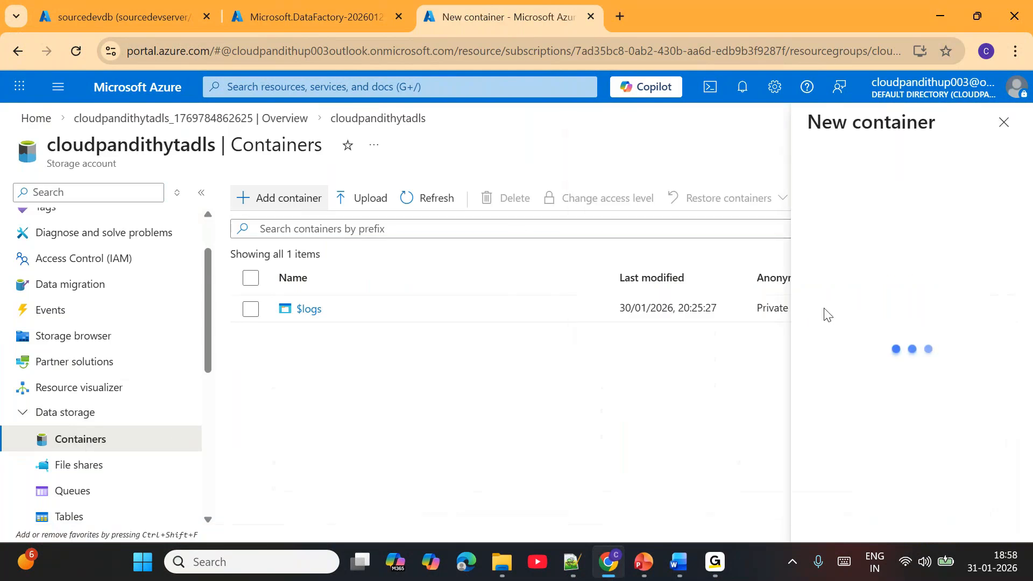
{"action": "left_click", "coordinate": [741, 200]}
{"action": "type", "text": "global"}
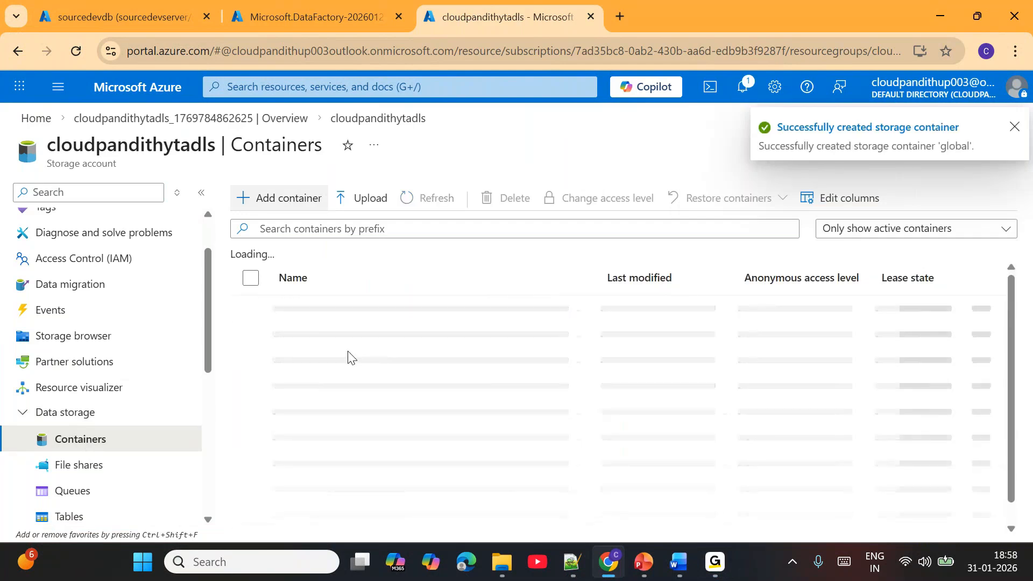
- Open the global container and add the directory dev/config
{"action": "left_click", "coordinate": [301, 335]}
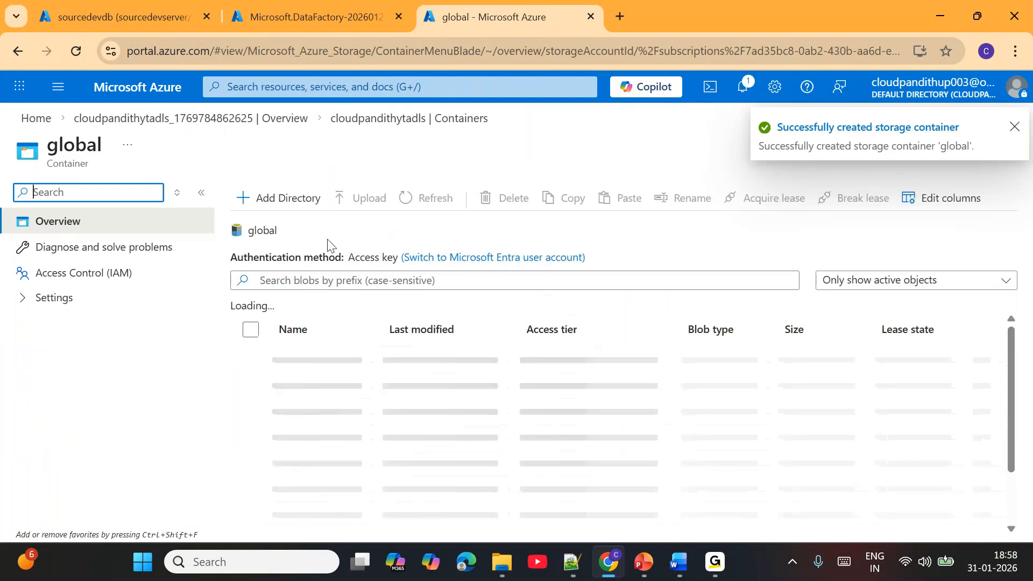
{"action": "left_click", "coordinate": [276, 200]}
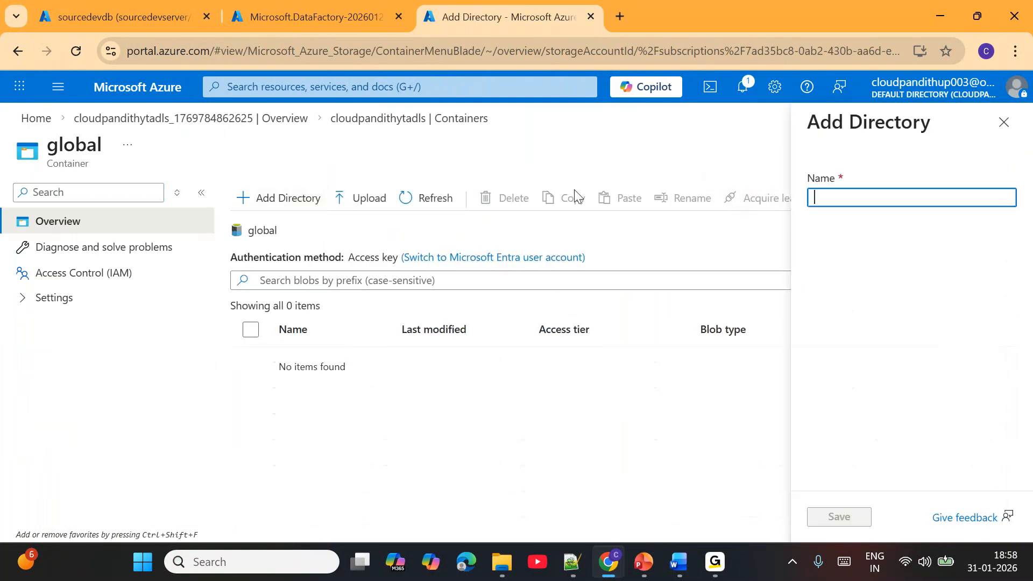
{"action": "type", "text": "dev/config"}
{"action": "left_click", "coordinate": [850, 518]}
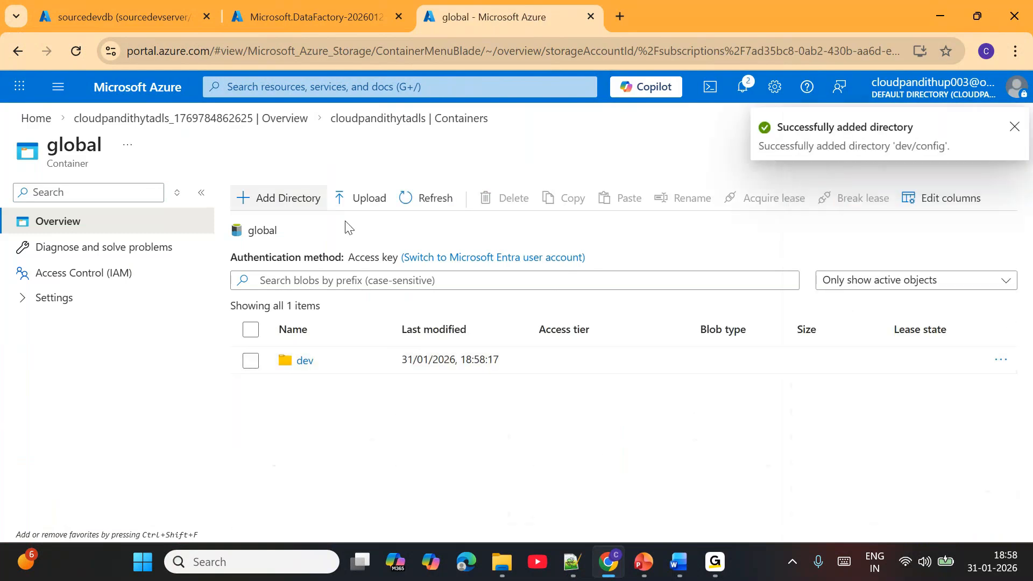
- Add the directory dev/bronze/customer to the global container, and open the dev/config folder
{"action": "left_click", "coordinate": [293, 199]}
{"action": "type", "text": "dev"}
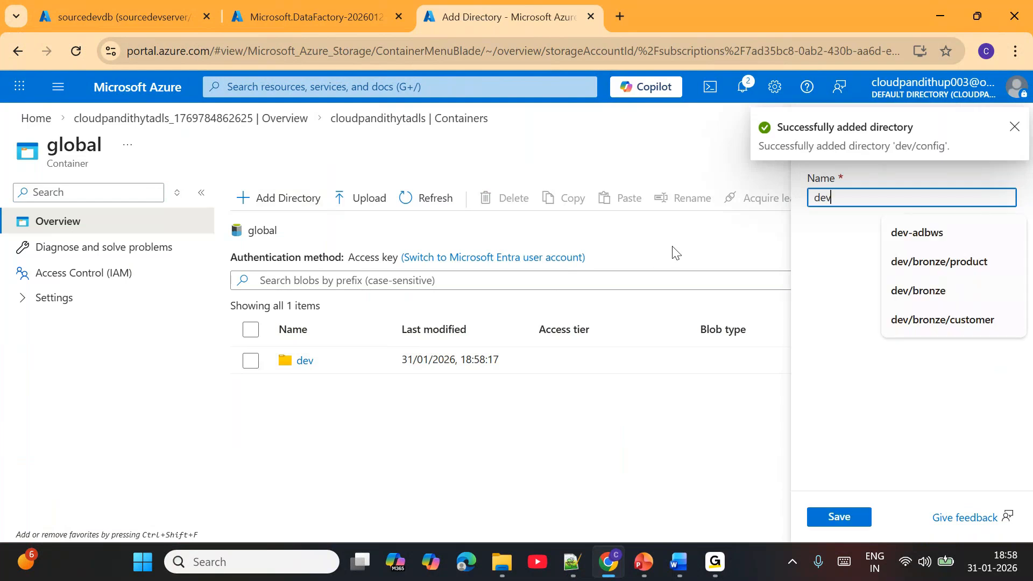
{"action": "type", "text": "/bronze/"}
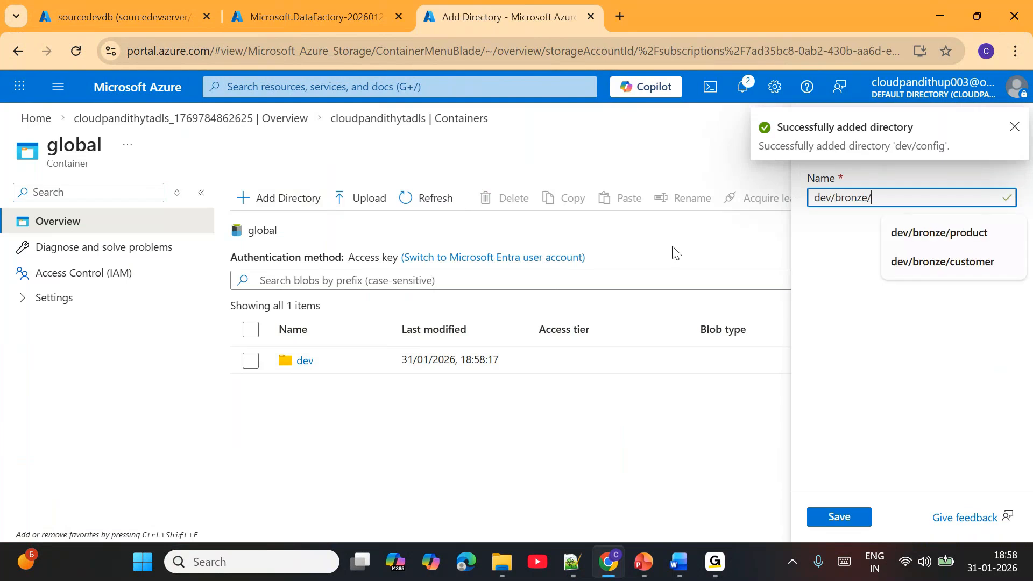
{"action": "type", "text": "customer"}
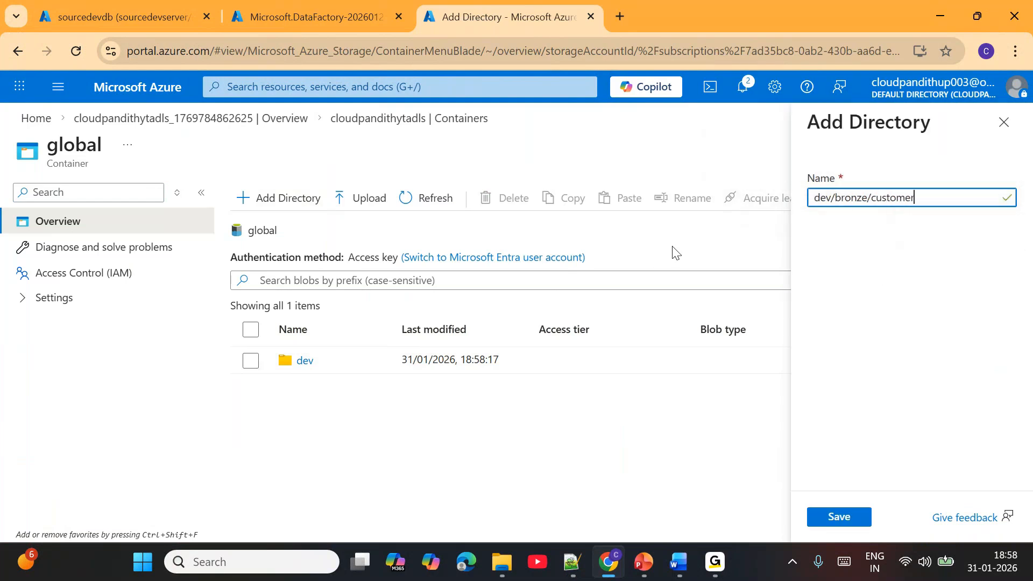
{"action": "left_click", "coordinate": [853, 520]}
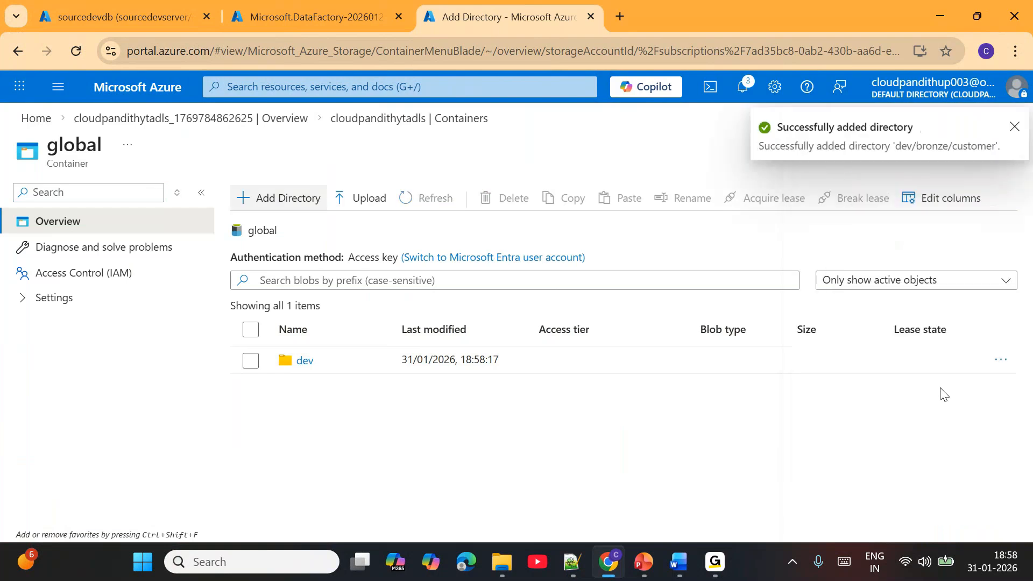
{"action": "left_click", "coordinate": [305, 361]}
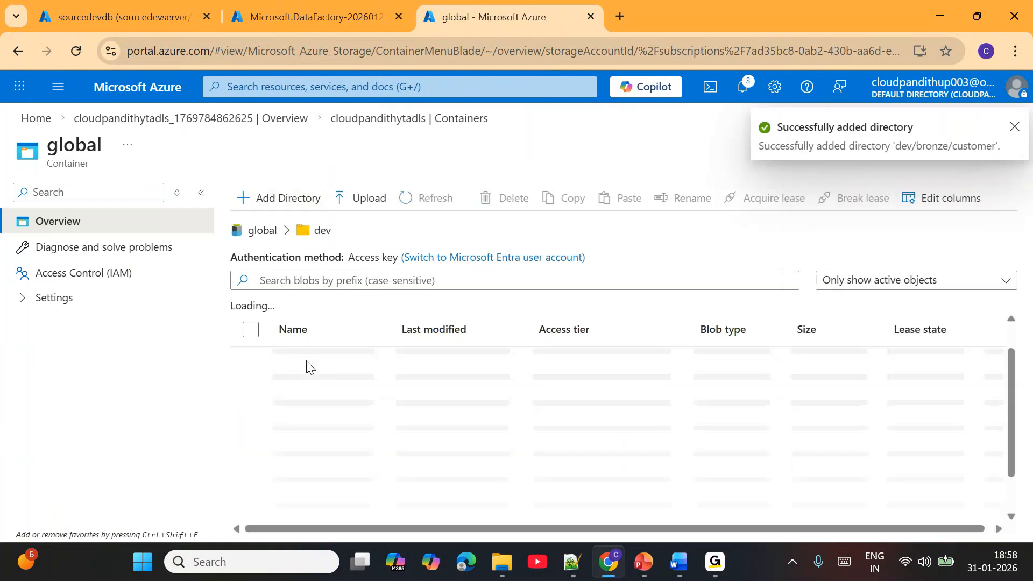
{"action": "left_click", "coordinate": [311, 415]}
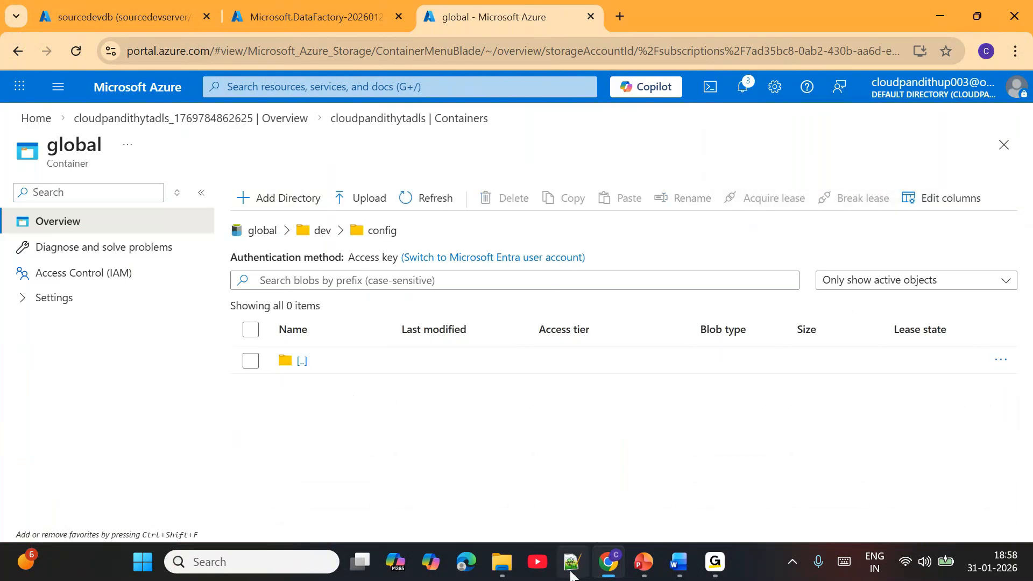
- Switch to Notepad++ and examine the contents of lastload.json and empty.json, including the lastProcessedValue entry
{"action": "left_click", "coordinate": [572, 561]}
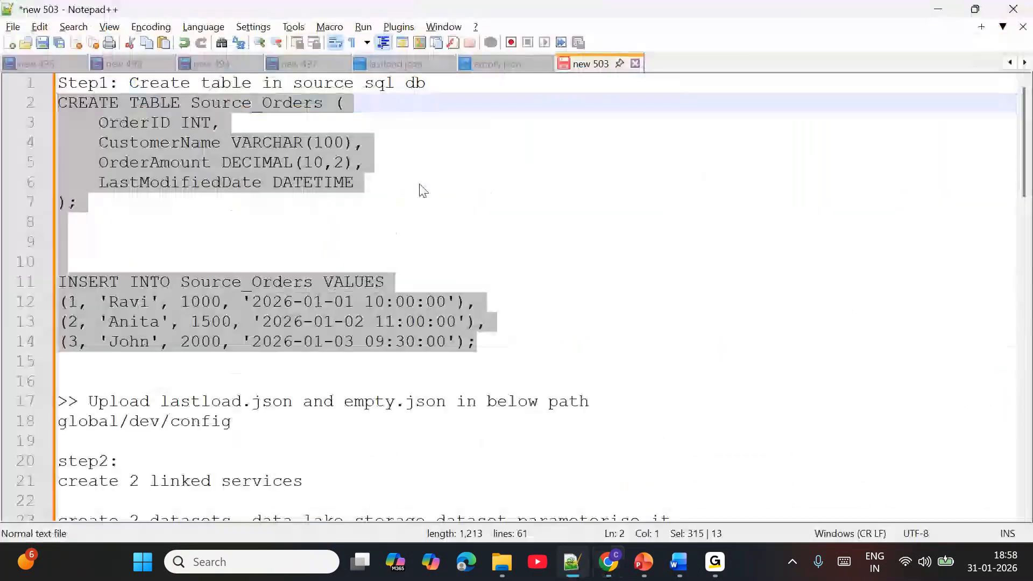
{"action": "left_click", "coordinate": [393, 64]}
{"action": "left_click_drag", "start_coordinate": [527, 90], "coordinate": [66, 88]}
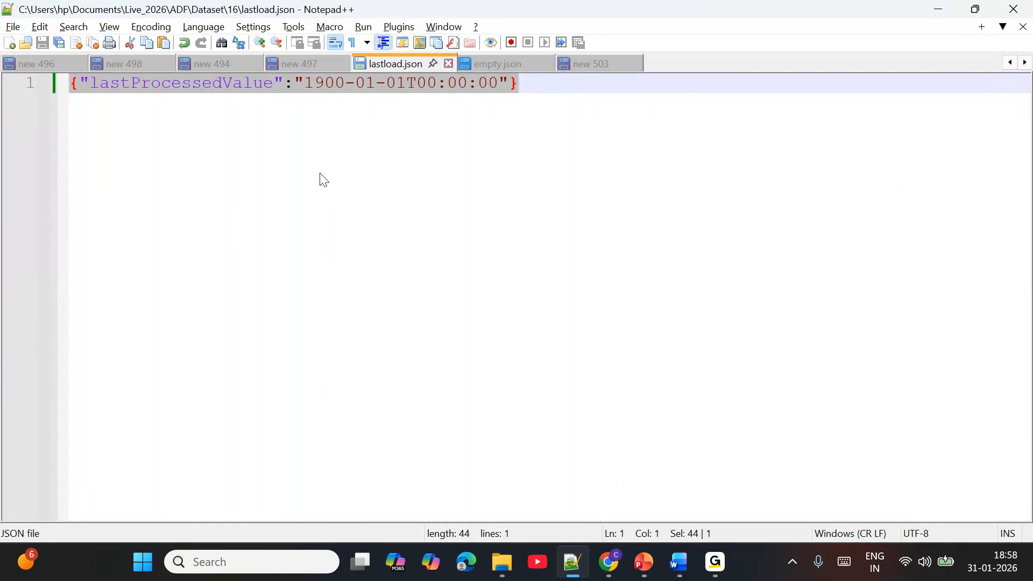
{"action": "left_click", "coordinate": [324, 87]}
{"action": "left_click_drag", "start_coordinate": [304, 85], "coordinate": [500, 85]}
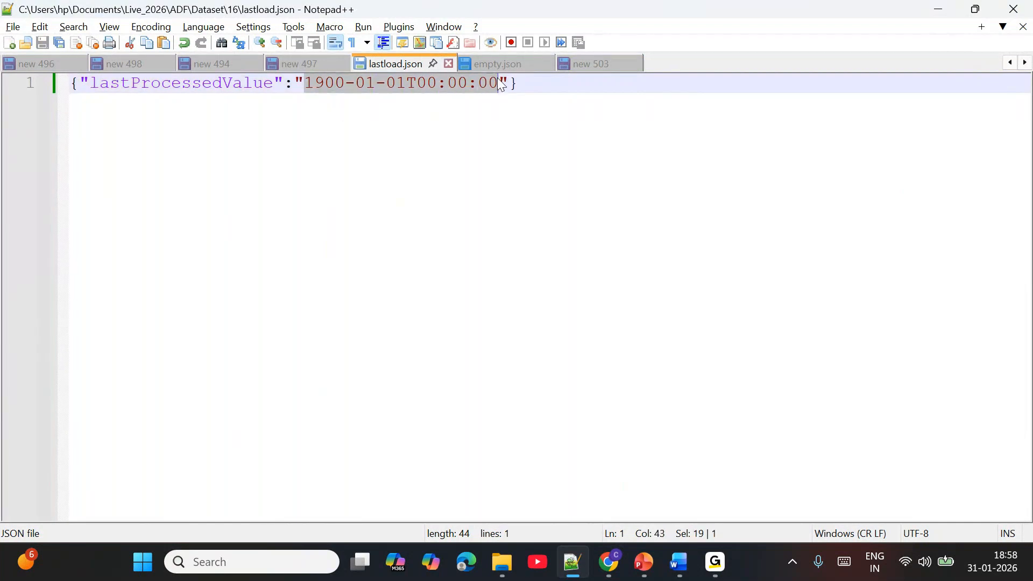
{"action": "left_click", "coordinate": [487, 65]}
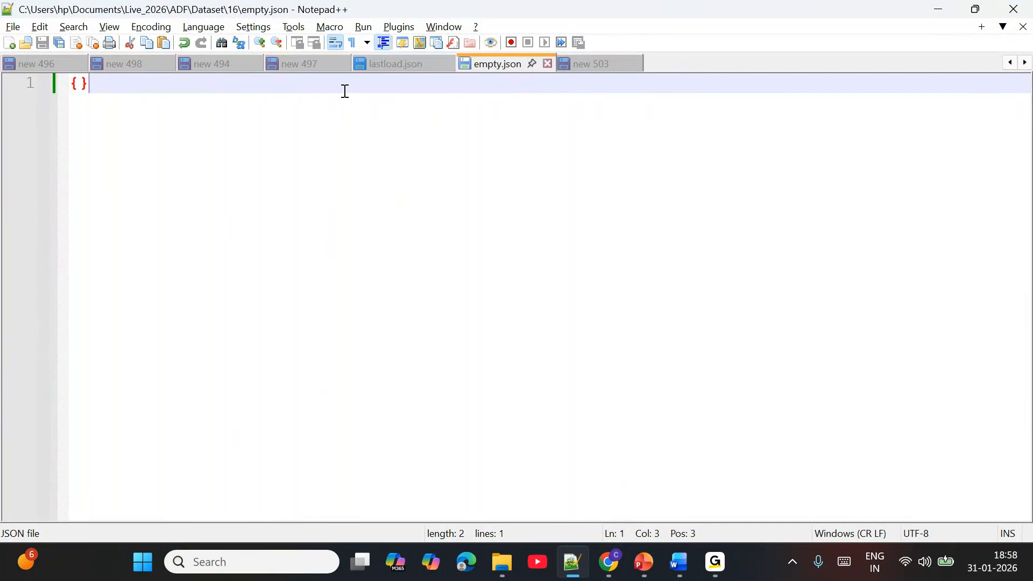
{"action": "left_click_drag", "start_coordinate": [123, 83], "coordinate": [50, 85]}
{"action": "left_click", "coordinate": [147, 103]}
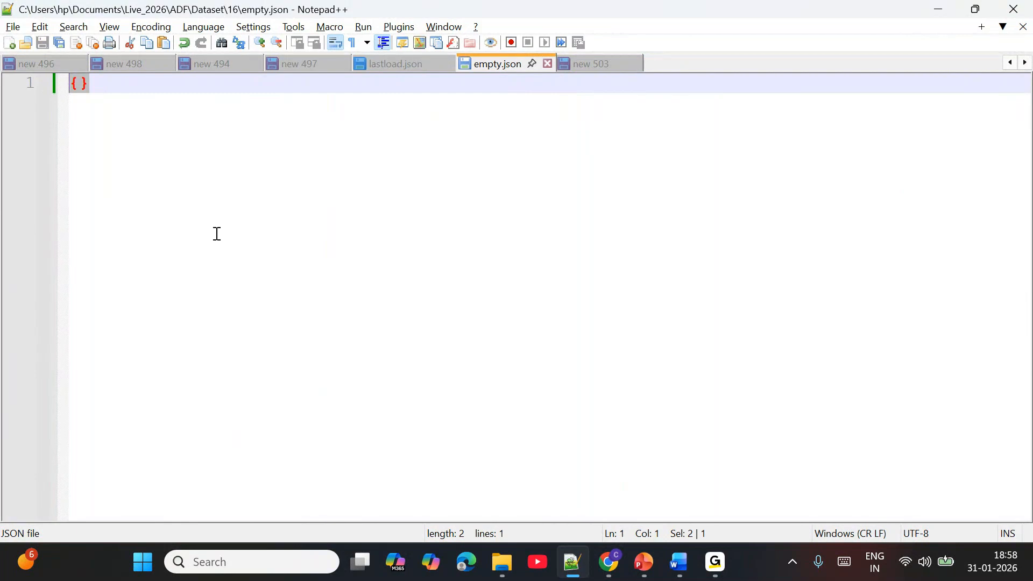
{"action": "left_click", "coordinate": [389, 74]}
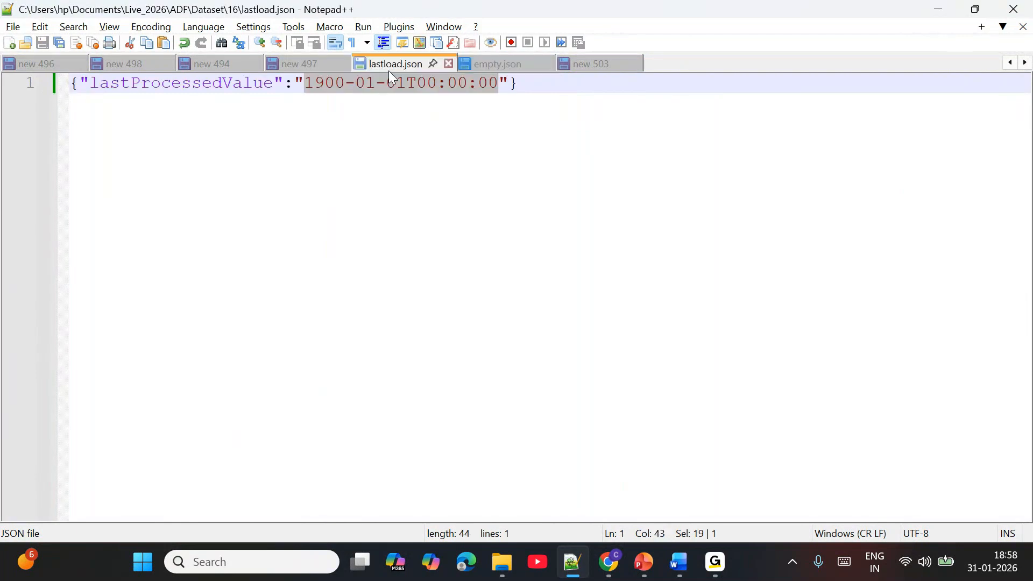
{"action": "left_click_drag", "start_coordinate": [518, 83], "coordinate": [51, 92]}
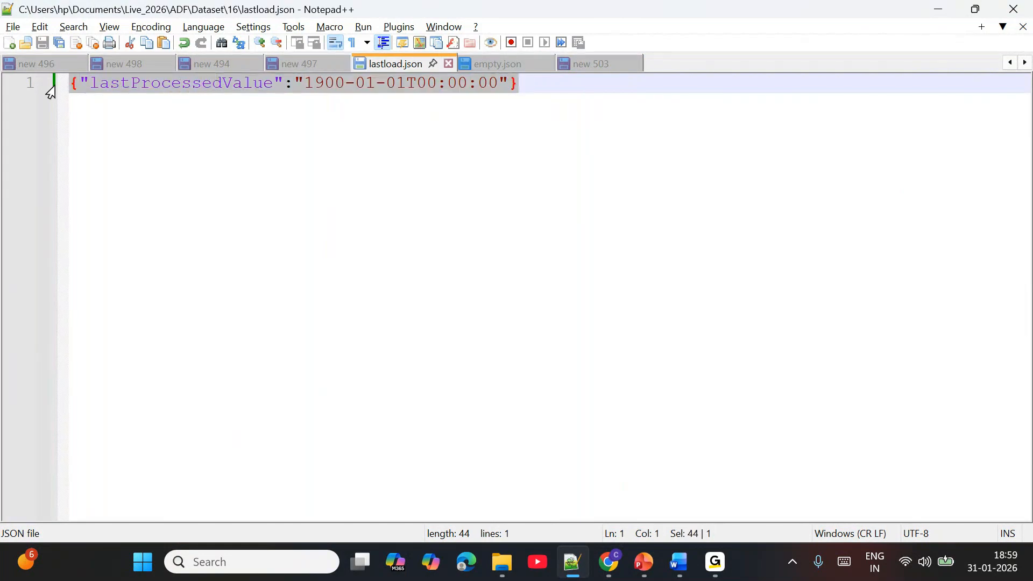
{"action": "left_click", "coordinate": [500, 63]}
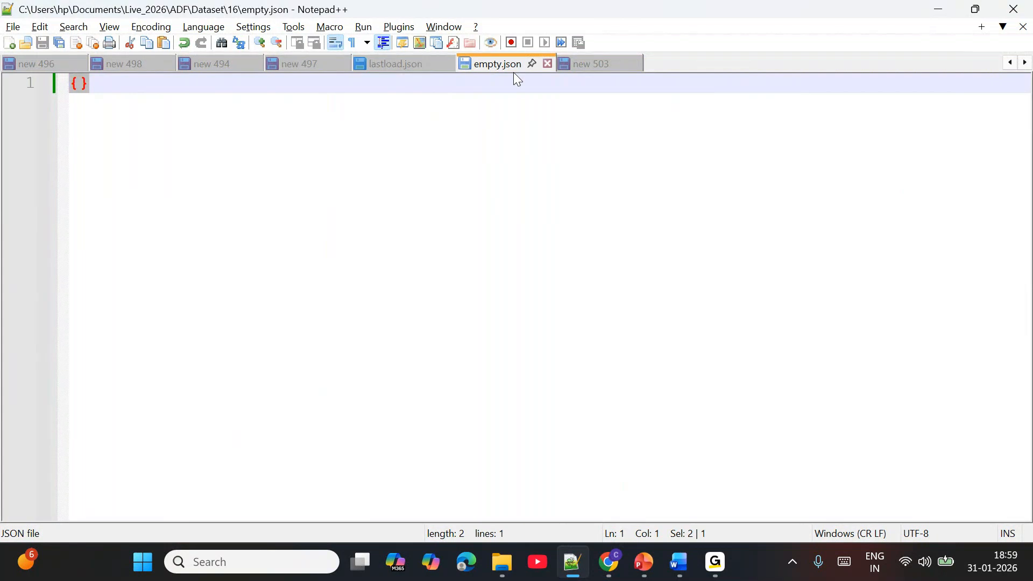
{"action": "left_click", "coordinate": [425, 125]}
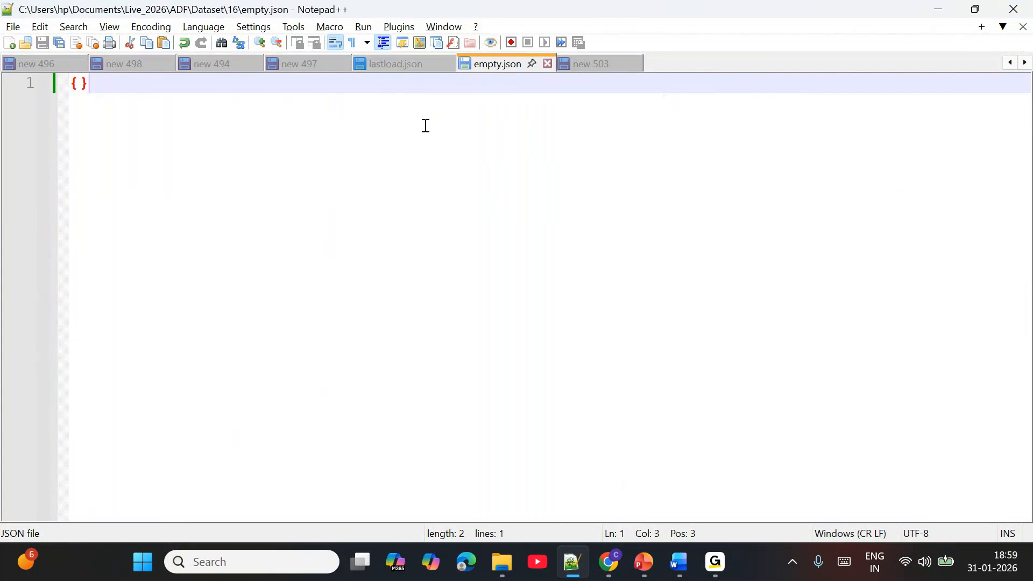
- Return to the Azure portal in Chrome and upload empty.json and lastload.json to global/dev/config
{"action": "key", "text": "alt+Tab"}
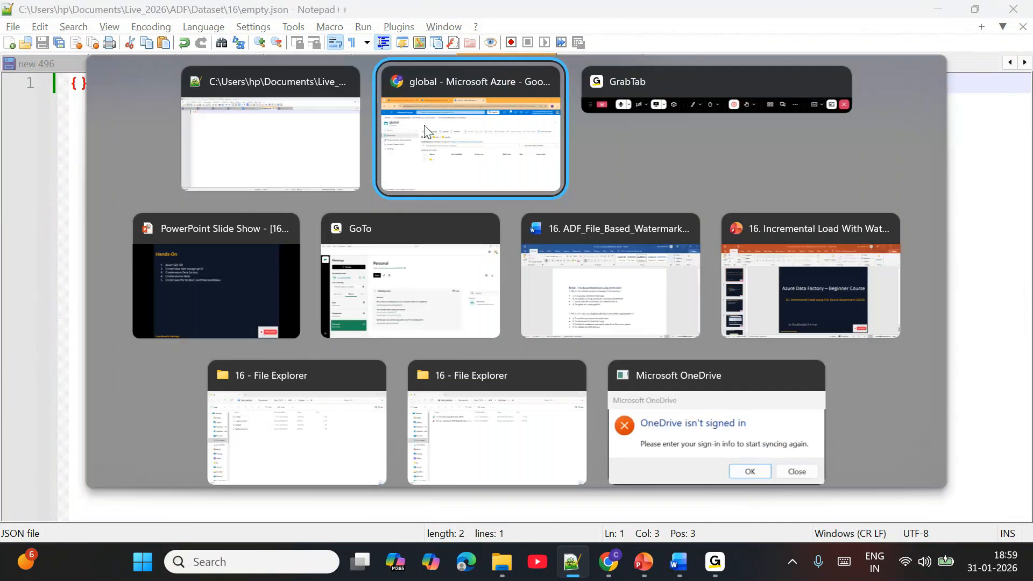
{"action": "left_click", "coordinate": [352, 199]}
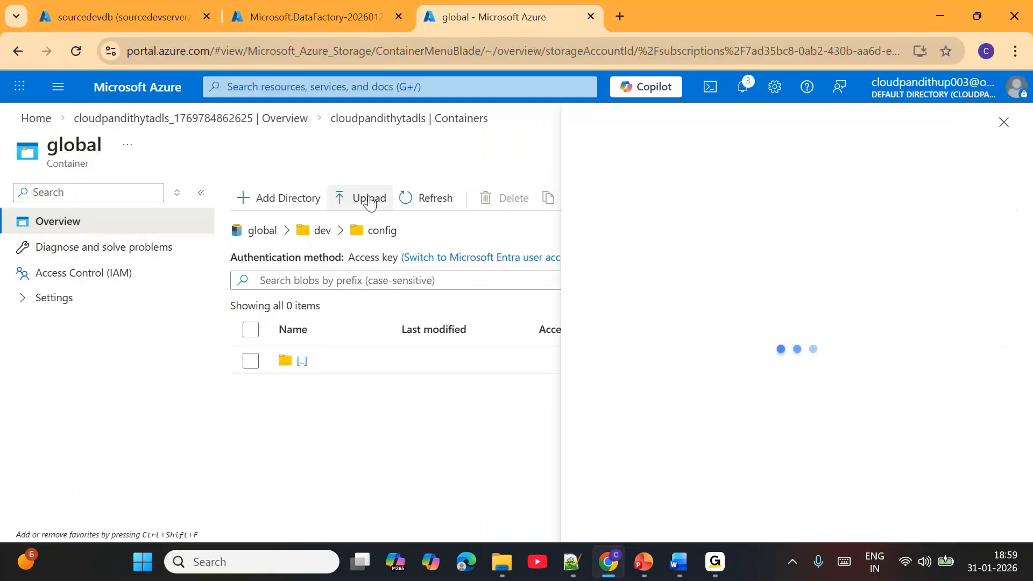
{"action": "left_click", "coordinate": [801, 281]}
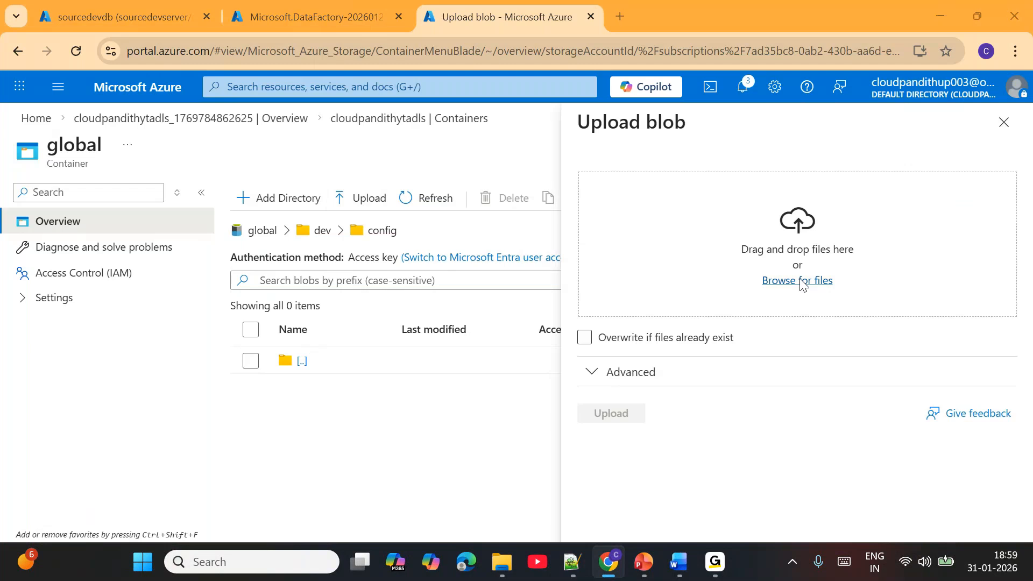
{"action": "left_click", "coordinate": [194, 173]}
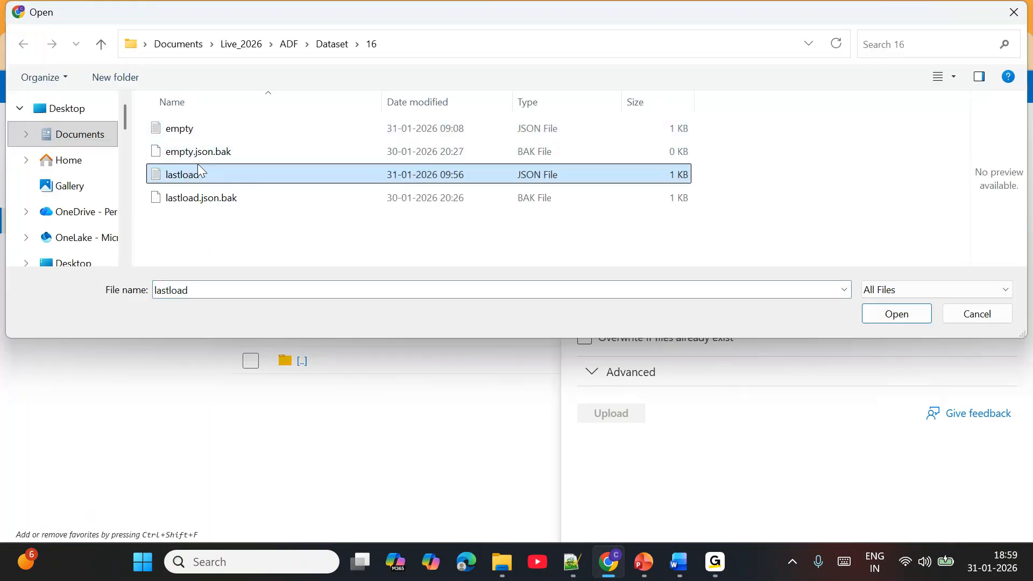
{"action": "left_click", "coordinate": [203, 127], "text": "ctrl"}
{"action": "left_click", "coordinate": [897, 318]}
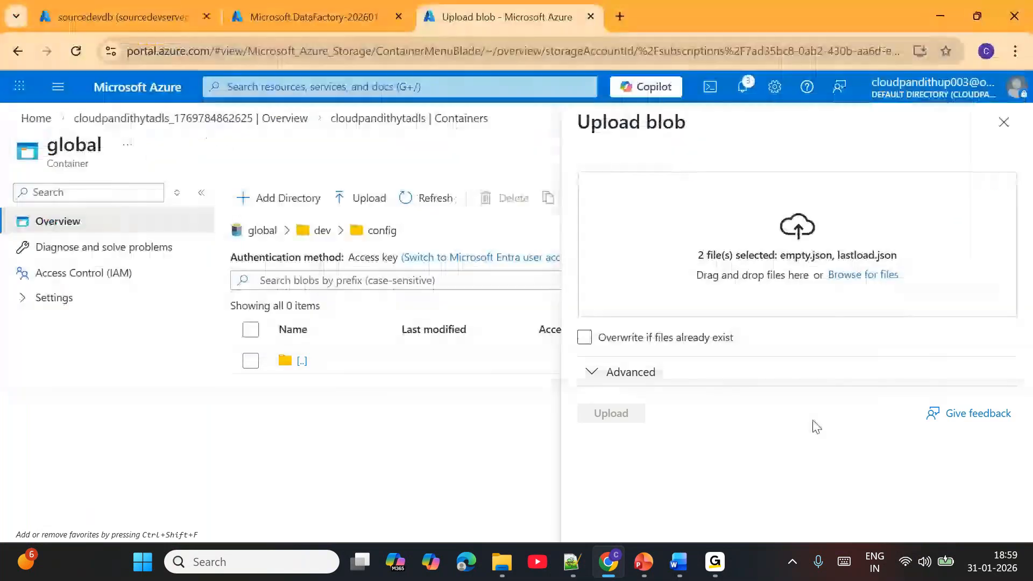
{"action": "left_click", "coordinate": [633, 420]}
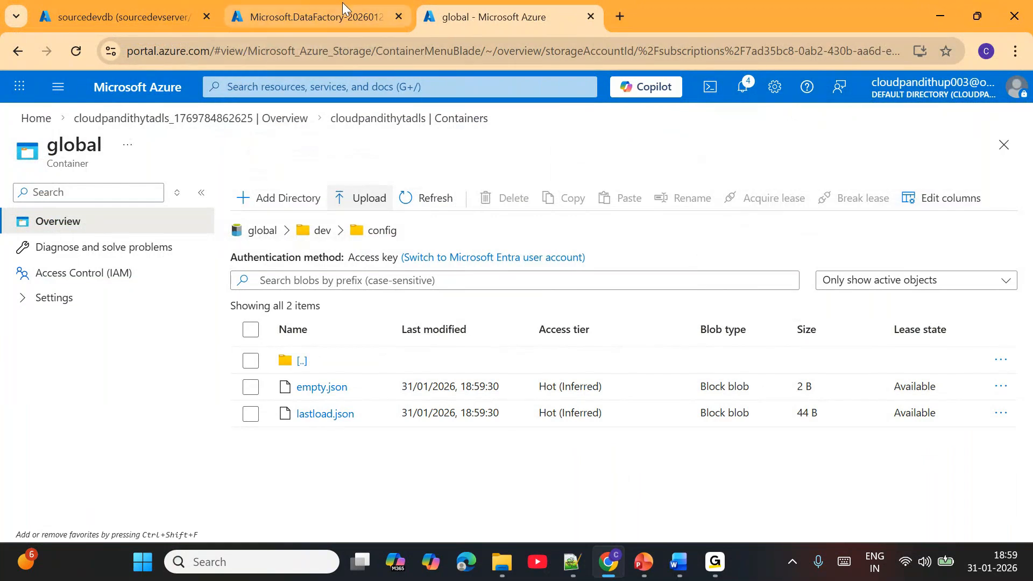
- Open the cloudpandith-youtube-adfws data factory from its deployment page and launch Azure Data Factory Studio
{"action": "left_click", "coordinate": [342, 8]}
{"action": "left_click", "coordinate": [315, 403]}
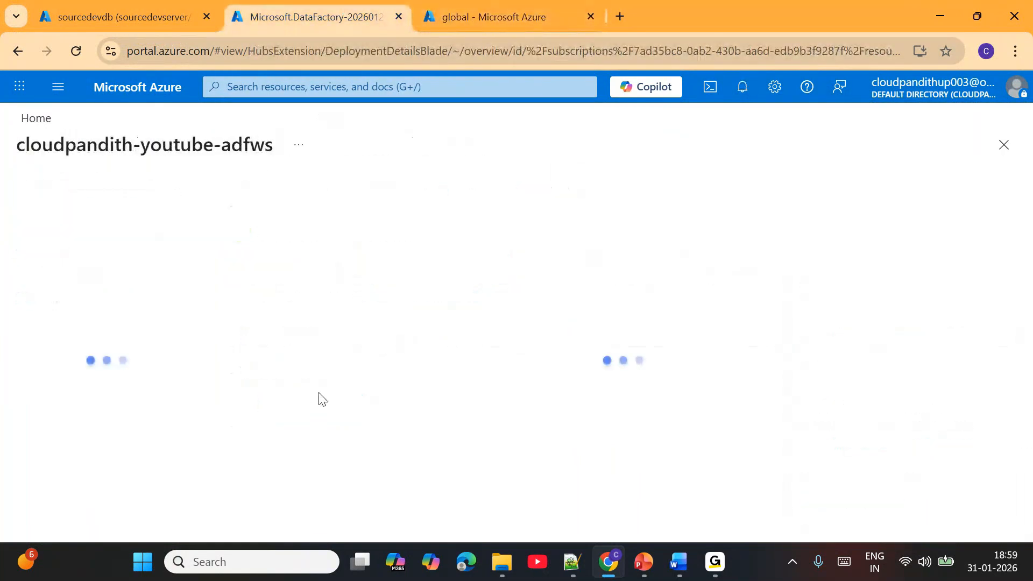
{"action": "scroll", "coordinate": [629, 399], "scroll_direction": "down", "scroll_amount": 3}
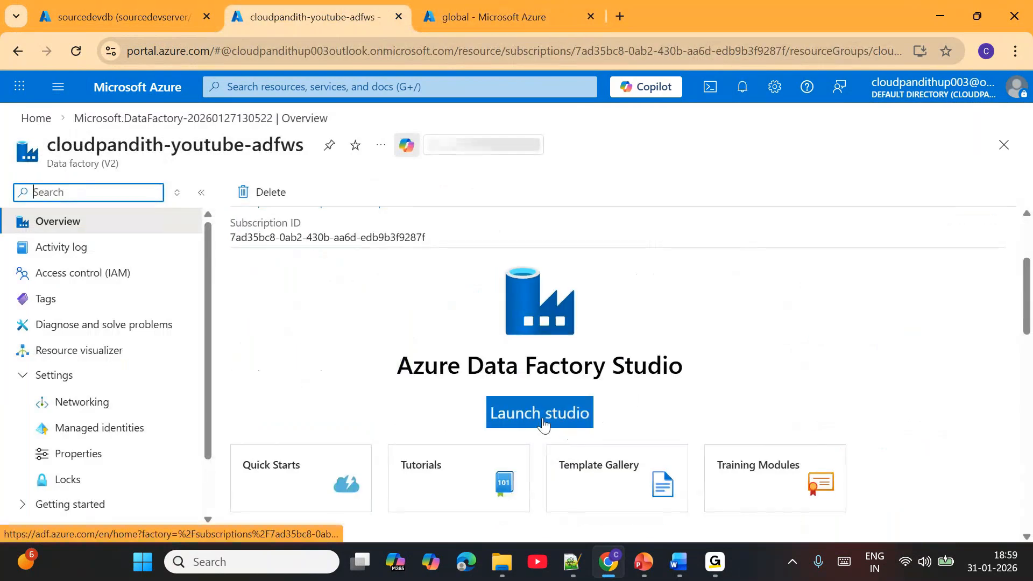
{"action": "left_click", "coordinate": [566, 426]}
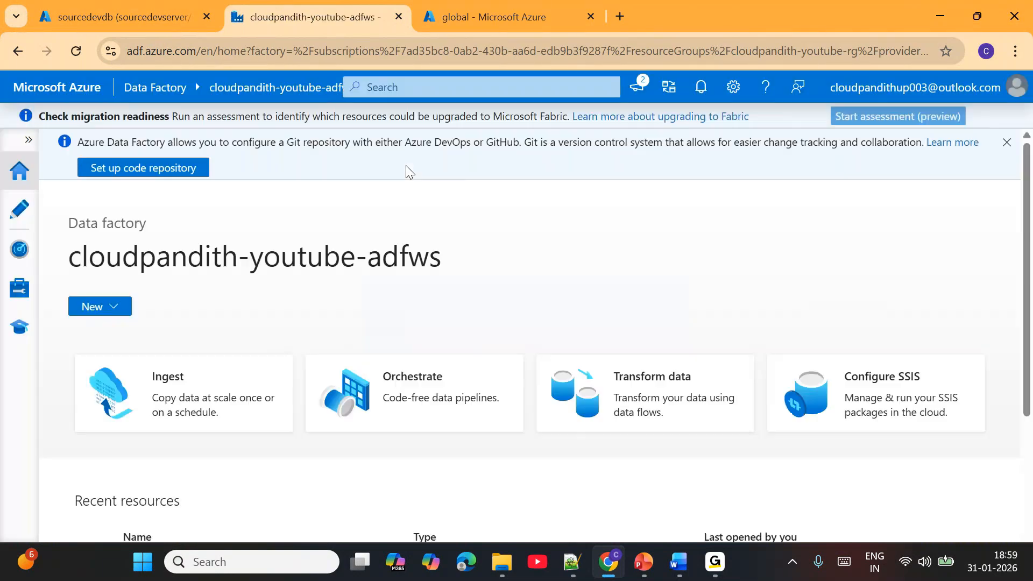
- Start a new Azure SQL Database linked service in the data factory and name it LS_SQLDB
{"action": "left_click", "coordinate": [20, 288]}
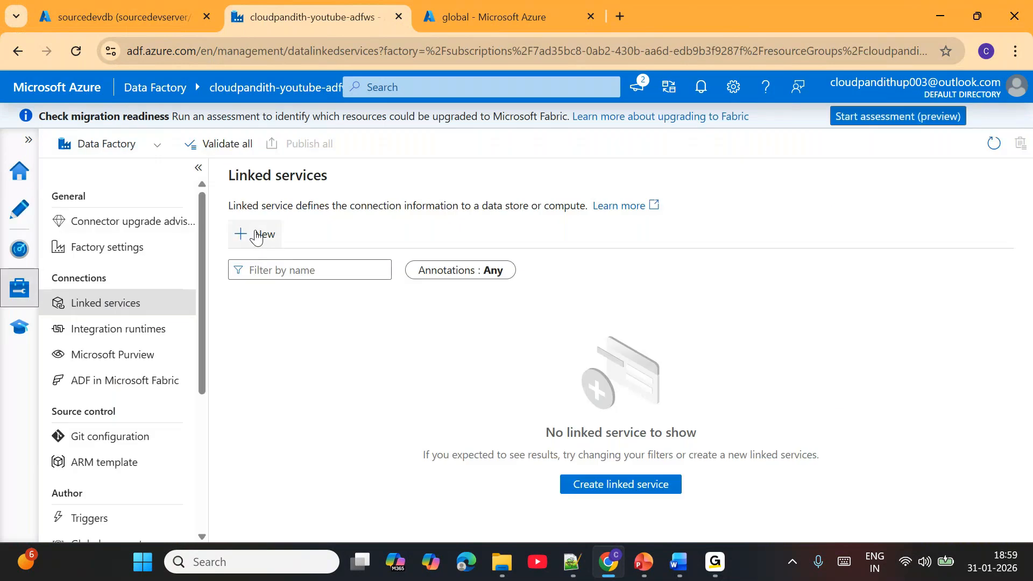
{"action": "left_click", "coordinate": [256, 236]}
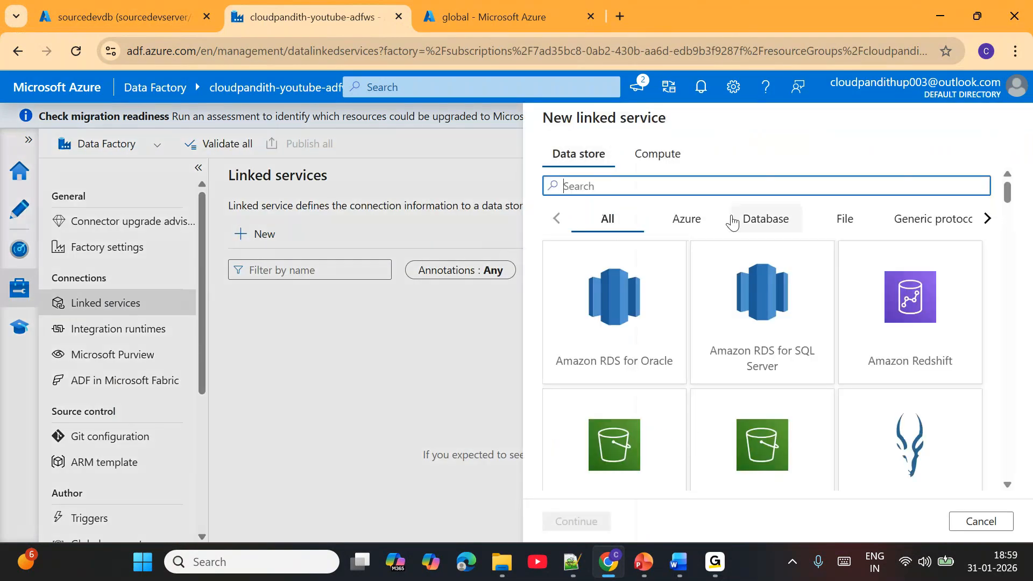
{"action": "type", "text": "sql da"}
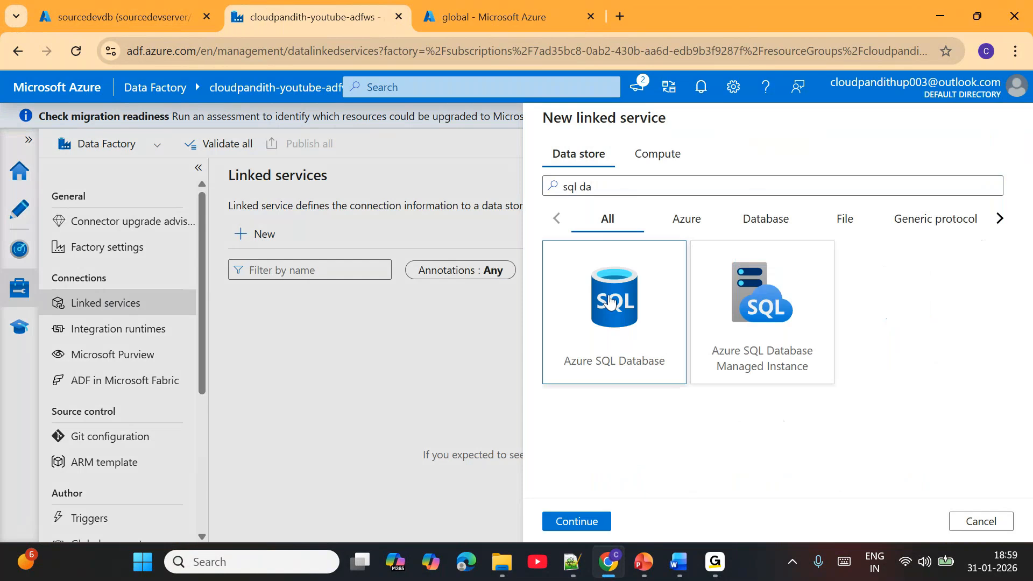
{"action": "double_click", "coordinate": [613, 302]}
{"action": "key", "text": "ctrl+a"}
{"action": "type", "text": "LS"}
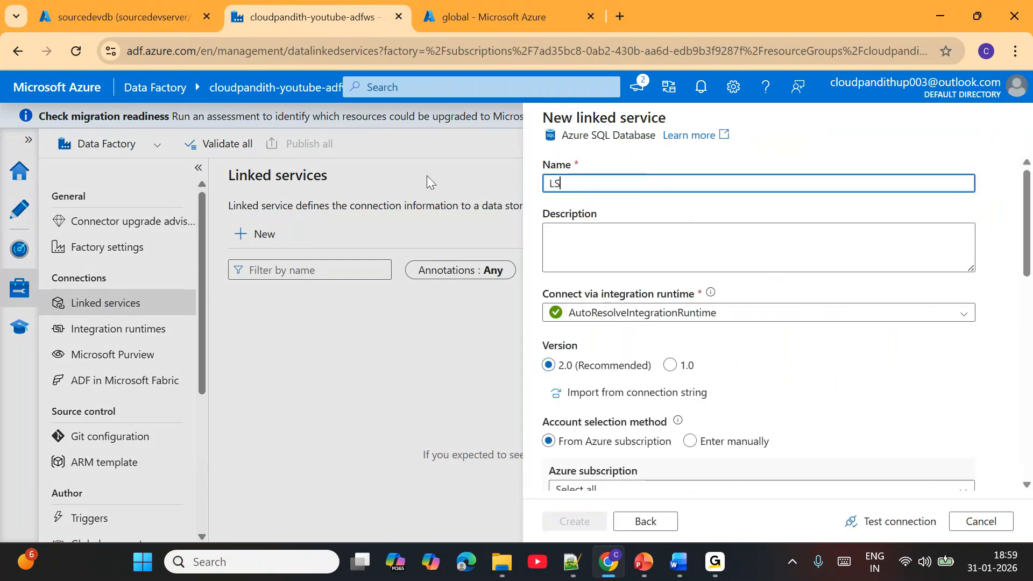
{"action": "type", "text": "_SQLDB"}
{"action": "key", "text": "BackSpace"}
{"action": "key", "text": "BackSpace"}
{"action": "type", "text": "LDB"}
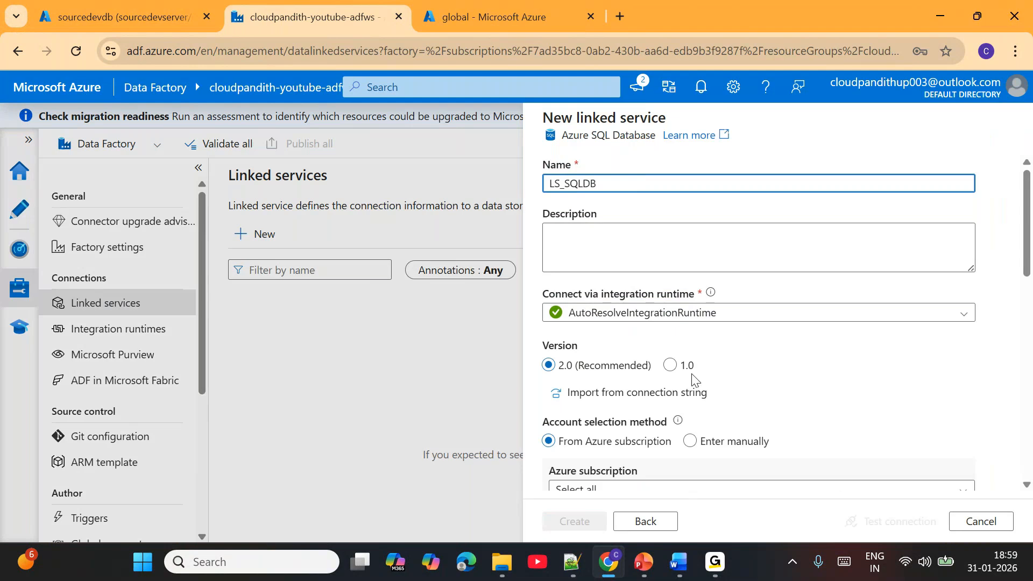
- Point the linked service to Cloudpandith Enterprise Subscription2, server sourcedevserver and database sourcedevdb
{"action": "scroll", "coordinate": [696, 380], "scroll_direction": "down", "scroll_amount": 3}
{"action": "left_click", "coordinate": [597, 272]}
{"action": "left_click", "coordinate": [606, 323]}
{"action": "left_click", "coordinate": [589, 322]}
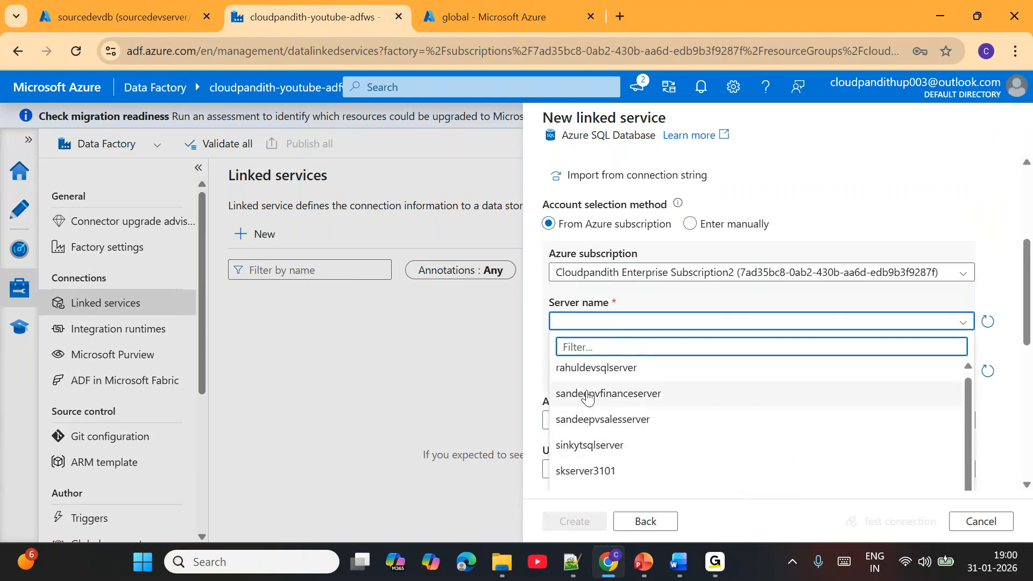
{"action": "scroll", "coordinate": [646, 409], "scroll_direction": "down", "scroll_amount": 3}
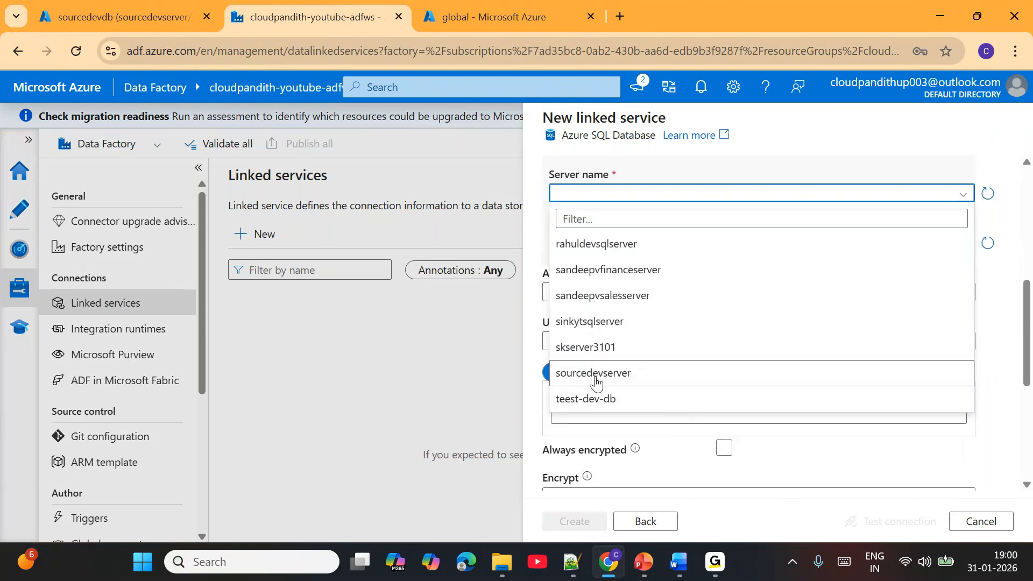
{"action": "left_click", "coordinate": [595, 371]}
{"action": "left_click", "coordinate": [581, 243]}
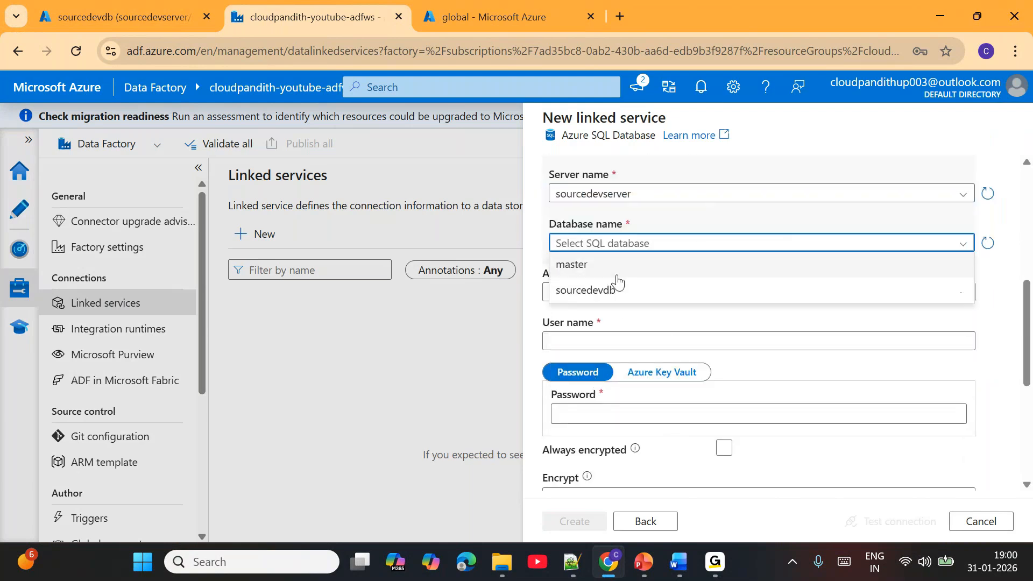
{"action": "left_click", "coordinate": [592, 291]}
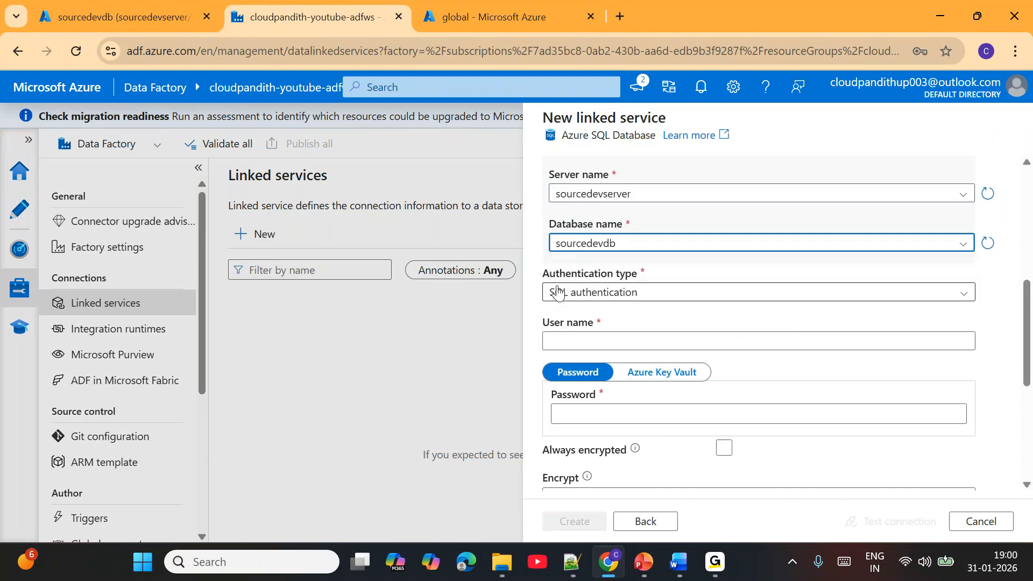
- Enter the SQL authentication user name and password, test the connection, and create the linked service
{"action": "left_click", "coordinate": [577, 341]}
{"action": "type", "text": "mallaiah"}
{"action": "left_click", "coordinate": [592, 425]}
{"action": "type", "text": "****"}
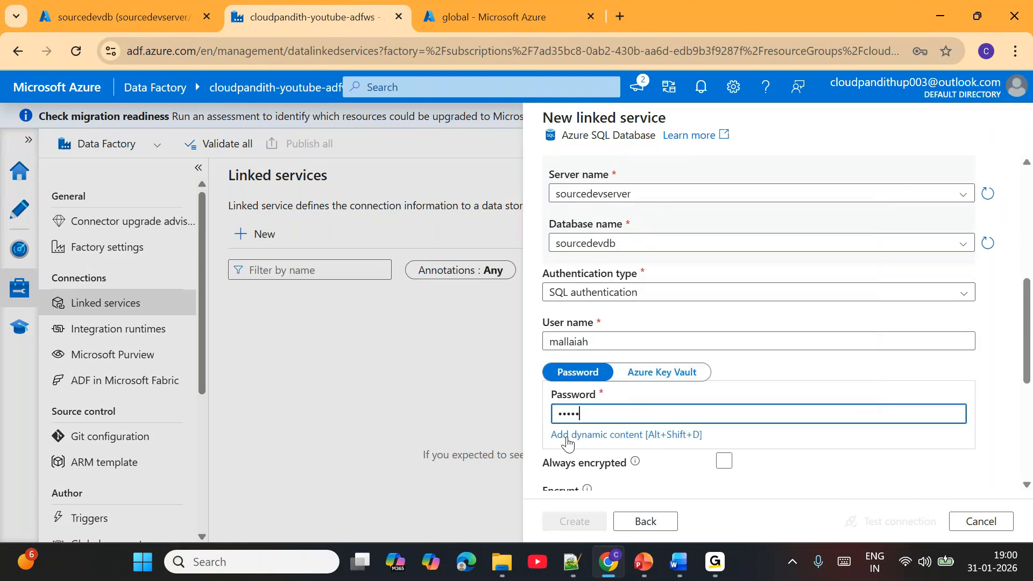
{"action": "type", "text": "*******"}
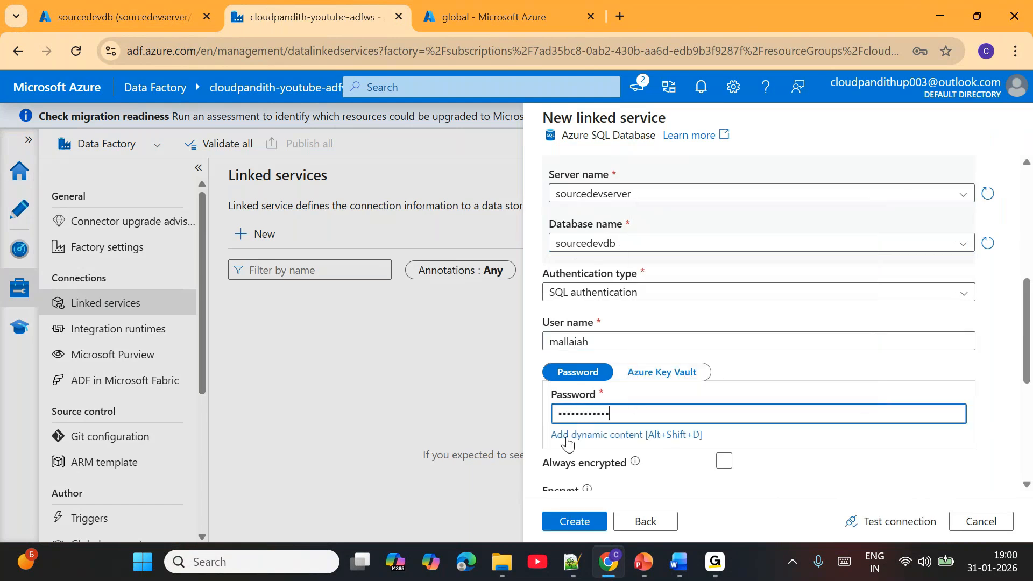
{"action": "left_click", "coordinate": [896, 522]}
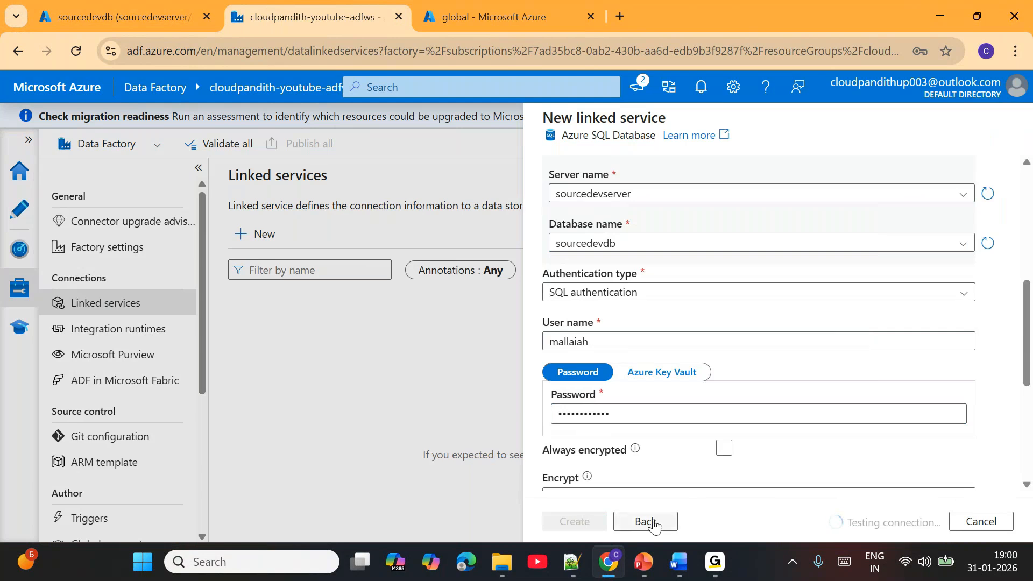
{"action": "left_click", "coordinate": [576, 522]}
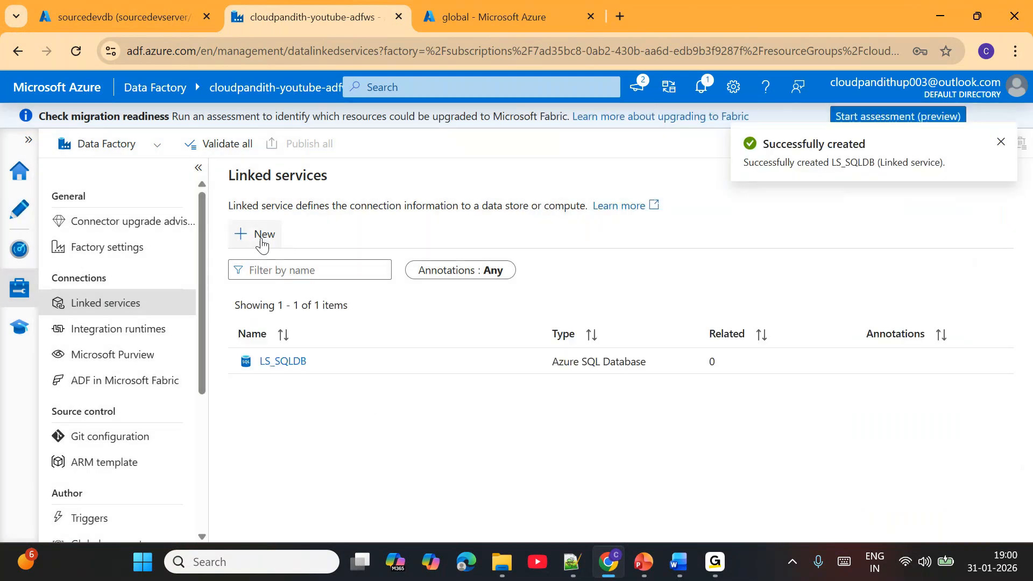
- Start a new Azure Data Lake Storage Gen2 linked service and name it LS_ADLSGen2
{"action": "left_click", "coordinate": [262, 237]}
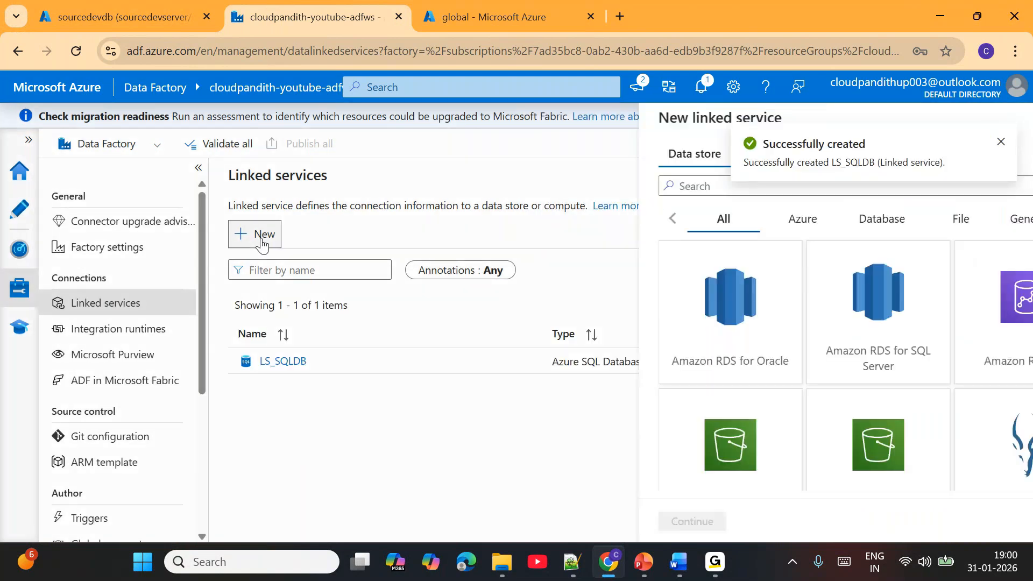
{"action": "left_click", "coordinate": [579, 183]}
{"action": "type", "text": "2"}
{"action": "left_click", "coordinate": [582, 300]}
{"action": "left_click", "coordinate": [576, 521]}
{"action": "key", "text": "ctrl+a"}
{"action": "type", "text": "LS_ADLSGen2"}
- Choose Cloudpandith Enterprise Subscription2 and storage account cloudpandithytadls for the linked service, and create it
{"action": "scroll", "coordinate": [573, 334], "scroll_direction": "down", "scroll_amount": 3}
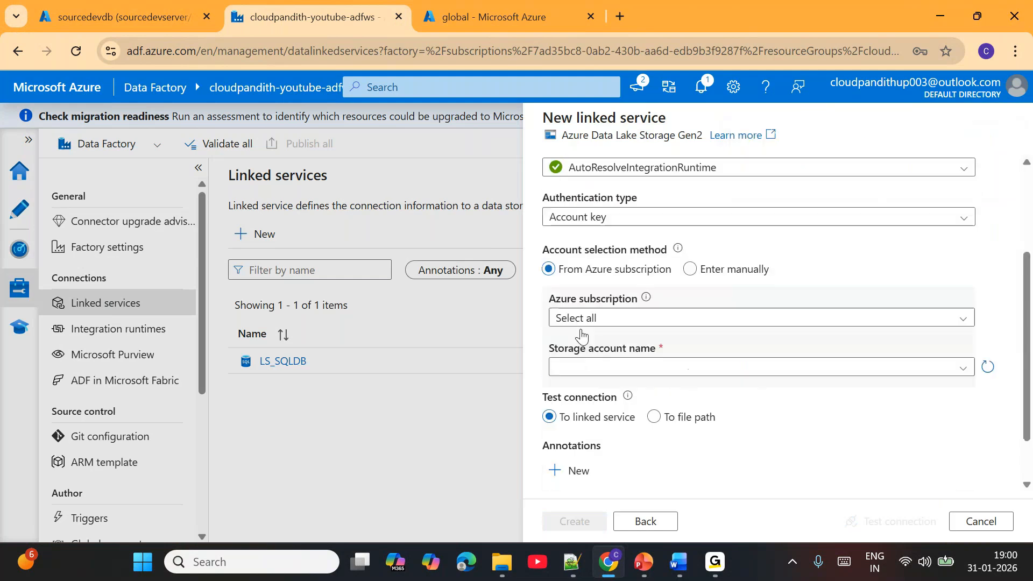
{"action": "left_click", "coordinate": [589, 320]}
{"action": "left_click", "coordinate": [603, 366]}
{"action": "left_click", "coordinate": [626, 368]}
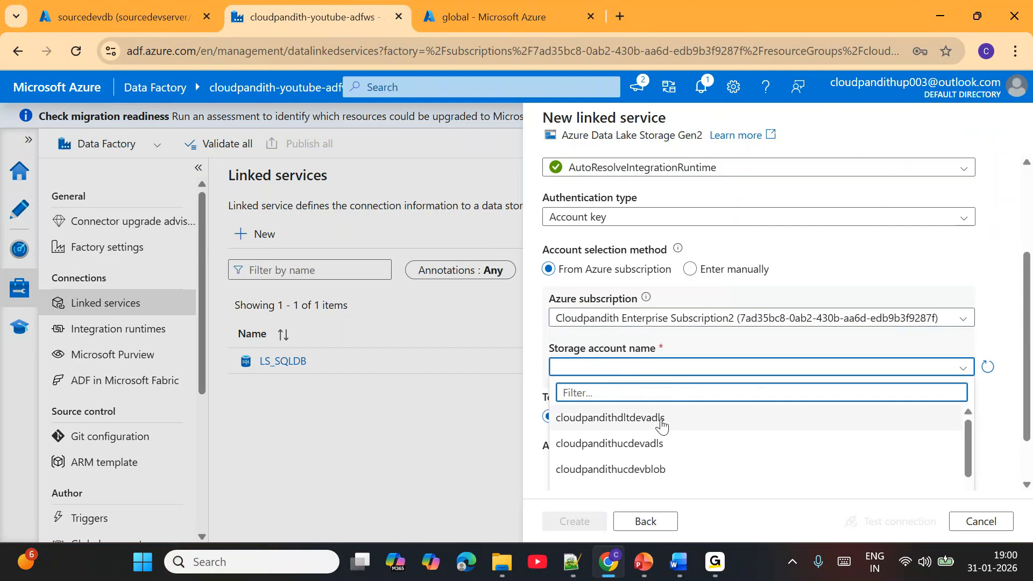
{"action": "scroll", "coordinate": [621, 426], "scroll_direction": "down", "scroll_amount": 3}
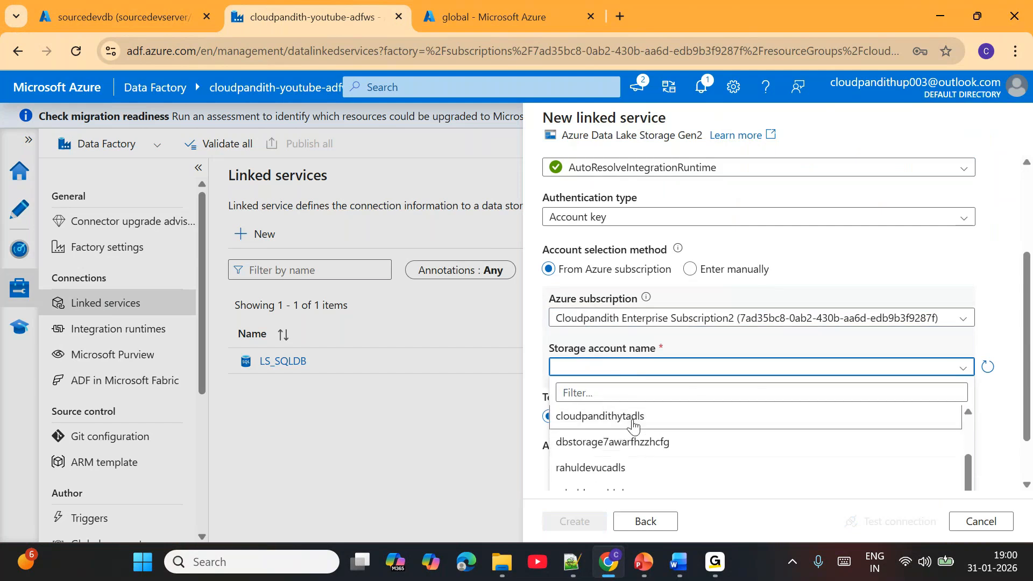
{"action": "left_click", "coordinate": [633, 426]}
{"action": "left_click", "coordinate": [577, 526]}
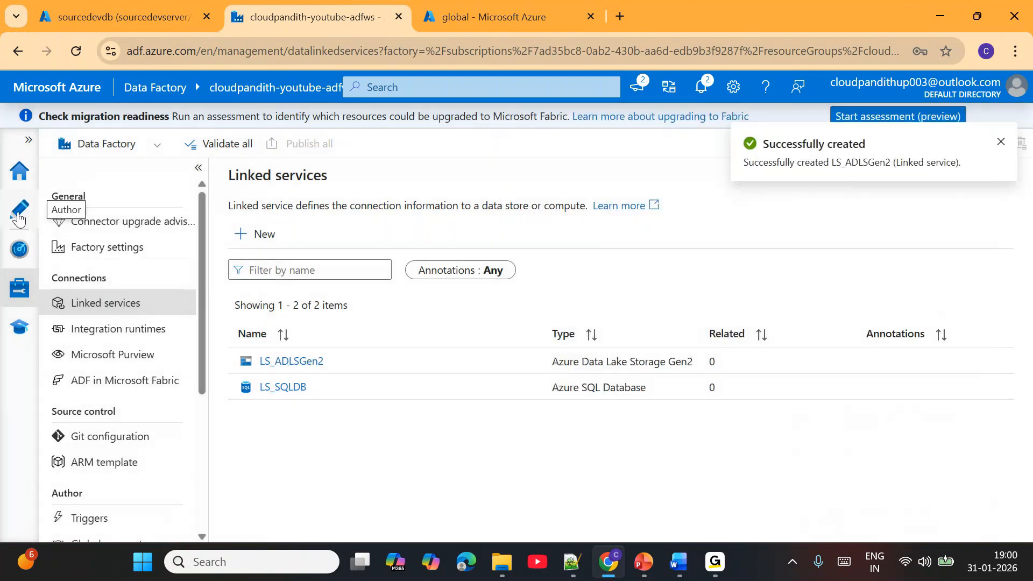
- Create an Azure SQL Database dataset named DS_SQLDB_Generic using linked service LS_SQLDB, without selecting a table
{"action": "left_click", "coordinate": [19, 209]}
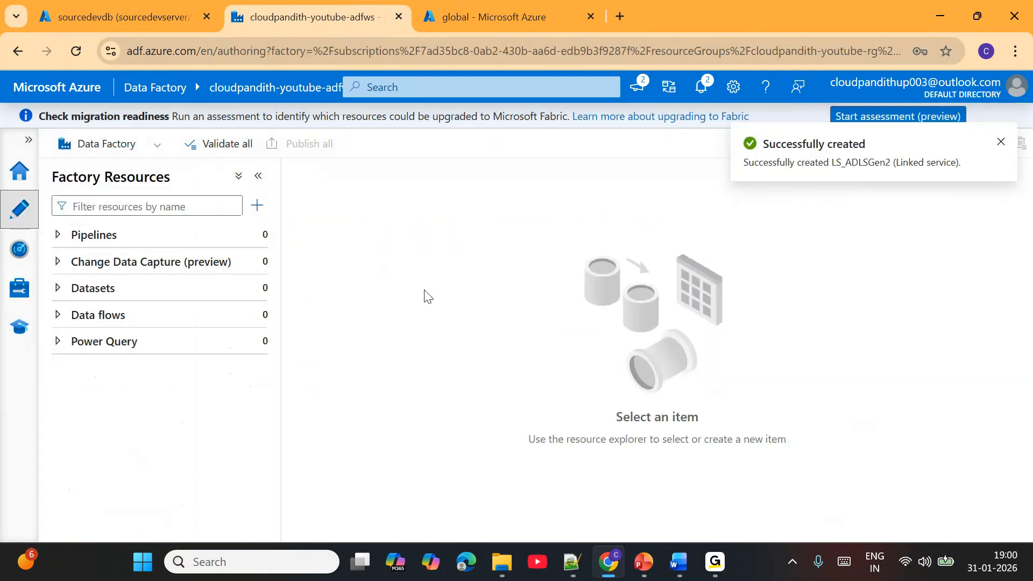
{"action": "left_click", "coordinate": [258, 289]}
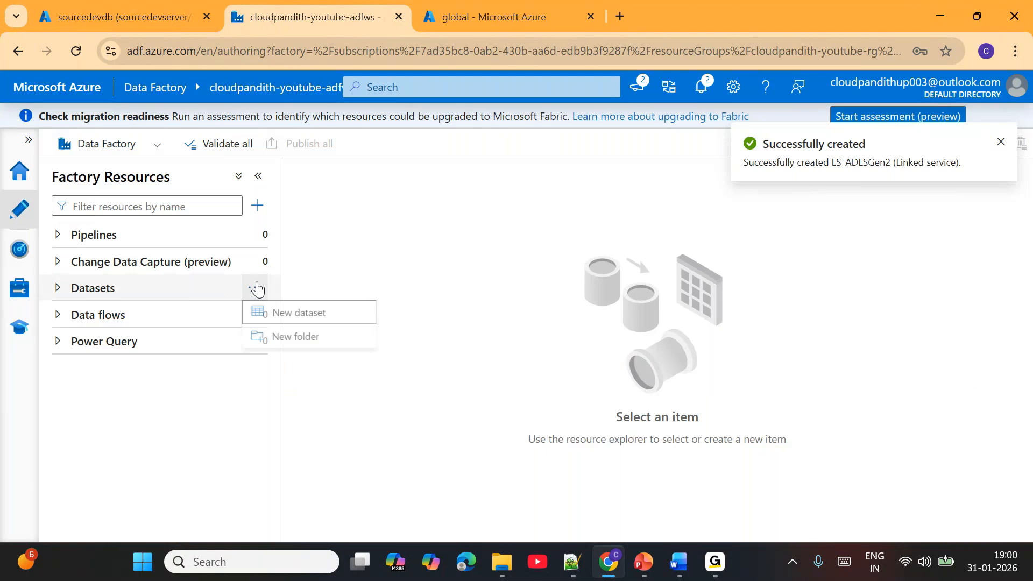
{"action": "left_click", "coordinate": [322, 317]}
{"action": "left_click", "coordinate": [569, 217]}
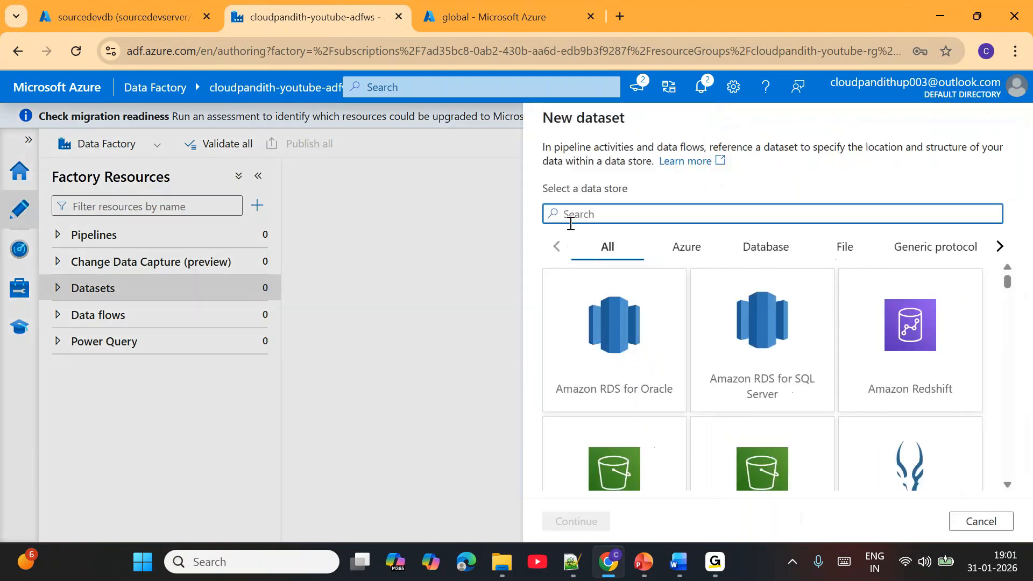
{"action": "type", "text": "sql da"}
{"action": "double_click", "coordinate": [601, 346]}
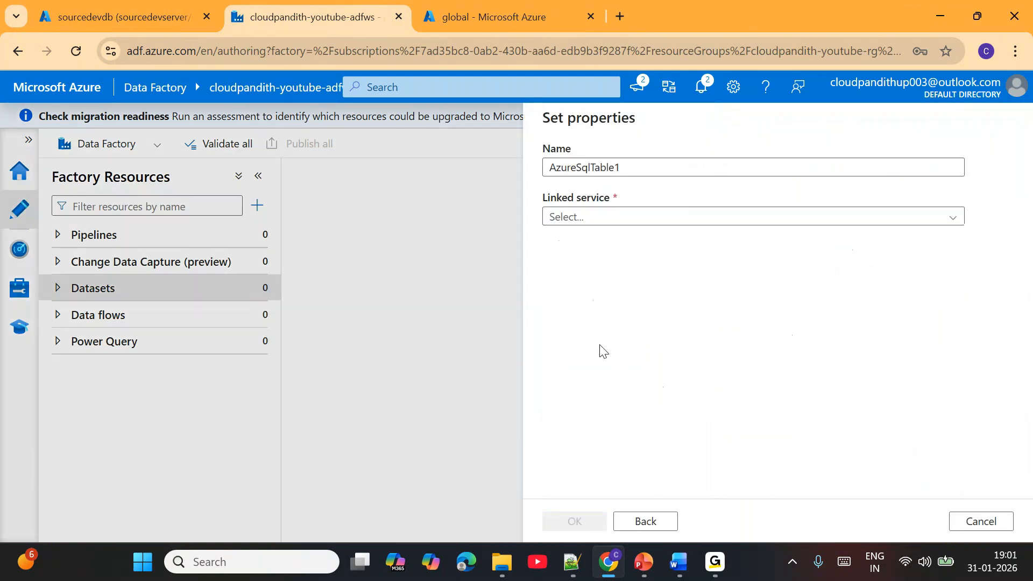
{"action": "double_click", "coordinate": [639, 168]}
{"action": "type", "text": "DS_SQLDB_Generic"}
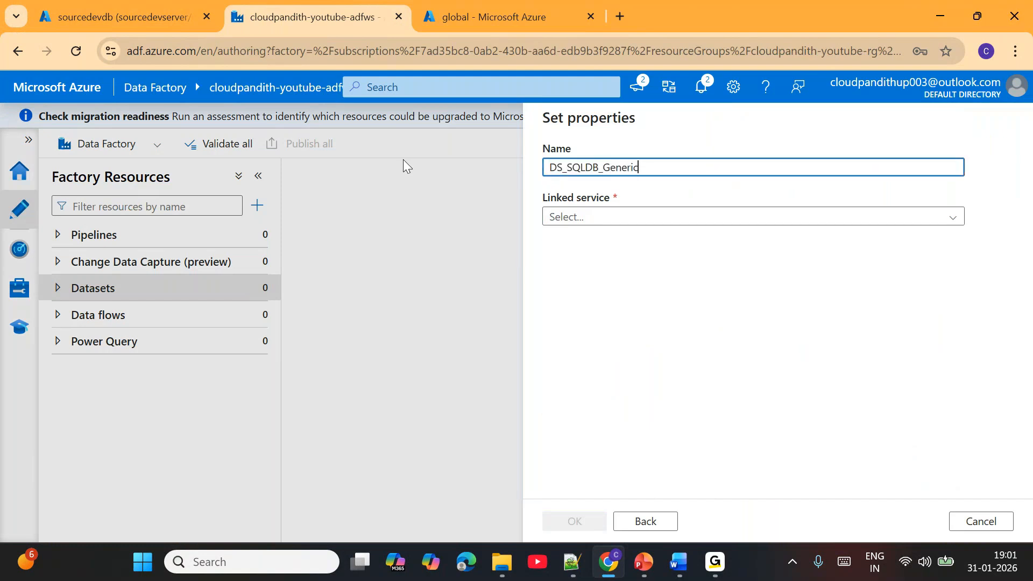
{"action": "left_click", "coordinate": [611, 218]}
{"action": "left_click", "coordinate": [591, 291]}
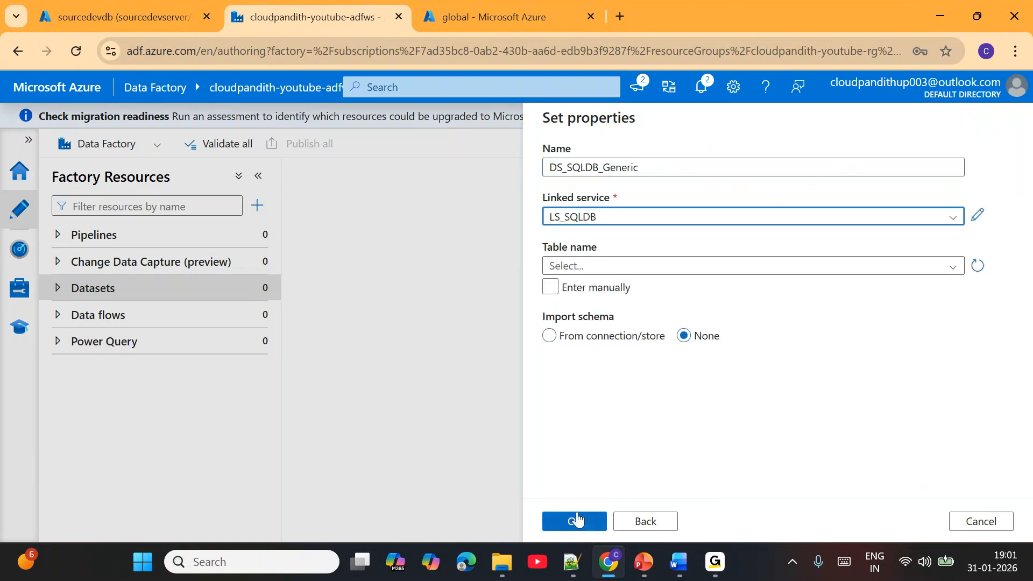
{"action": "left_click", "coordinate": [574, 522]}
- Create a JSON dataset on Azure Data Lake Storage Gen2 named DS_ADLSGen2_Json, using LS_ADLSGen2 and an empty file path
{"action": "left_click", "coordinate": [269, 293]}
{"action": "left_click", "coordinate": [320, 324]}
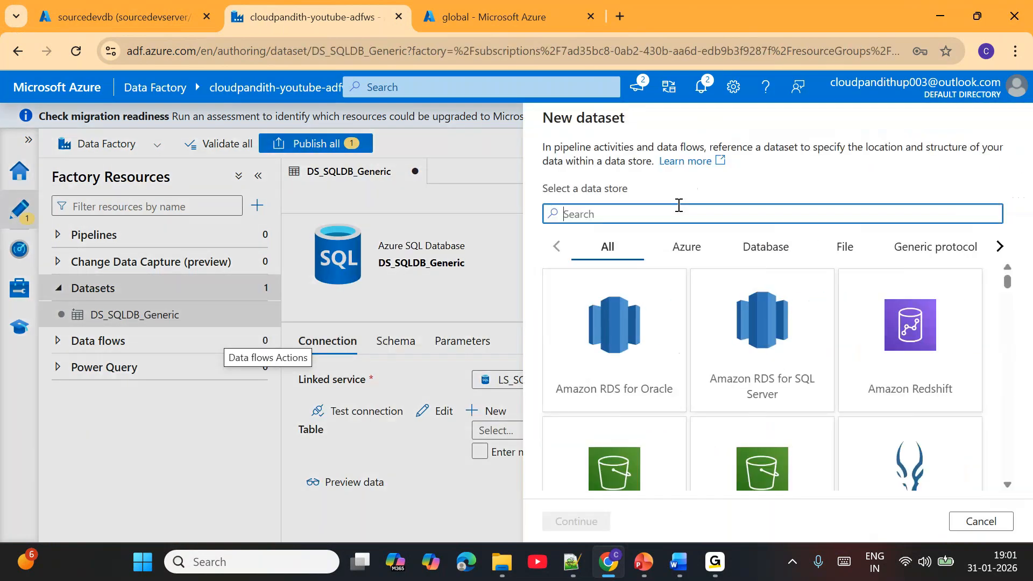
{"action": "type", "text": "2"}
{"action": "double_click", "coordinate": [623, 366]}
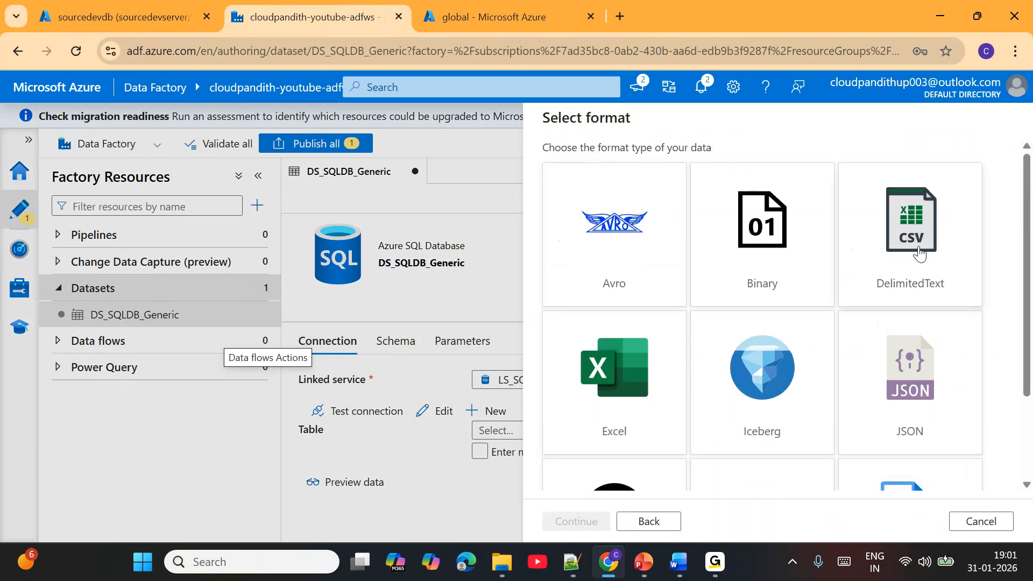
{"action": "double_click", "coordinate": [910, 371]}
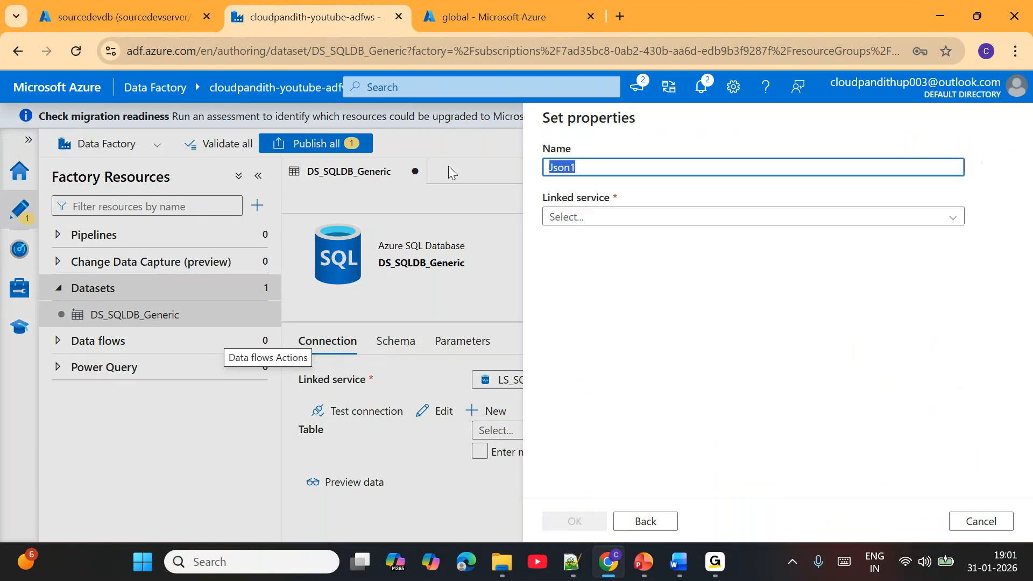
{"action": "type", "text": "DS_ADLSGen2"}
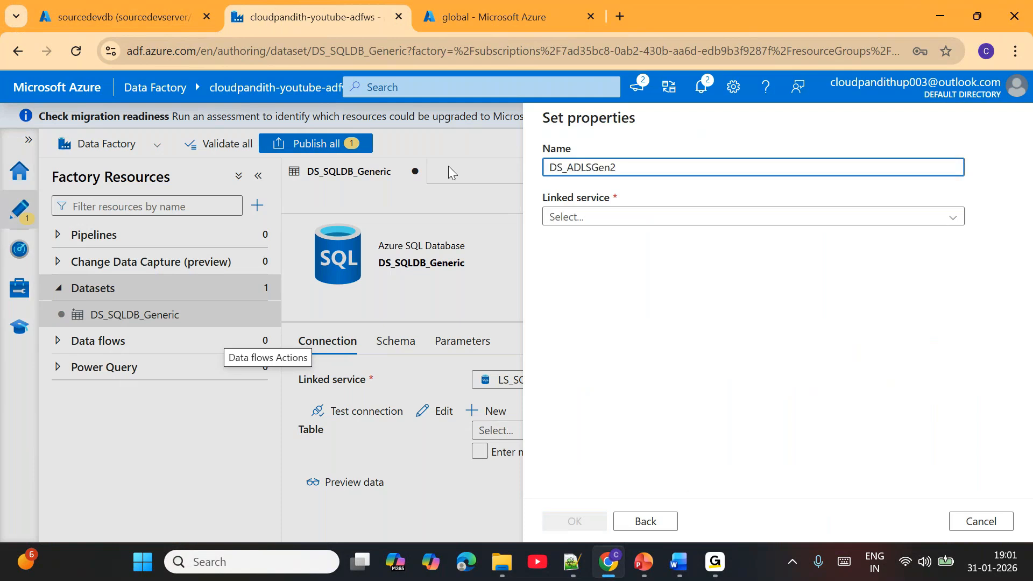
{"action": "type", "text": "_Json"}
{"action": "left_click", "coordinate": [549, 217]}
{"action": "left_click", "coordinate": [594, 294]}
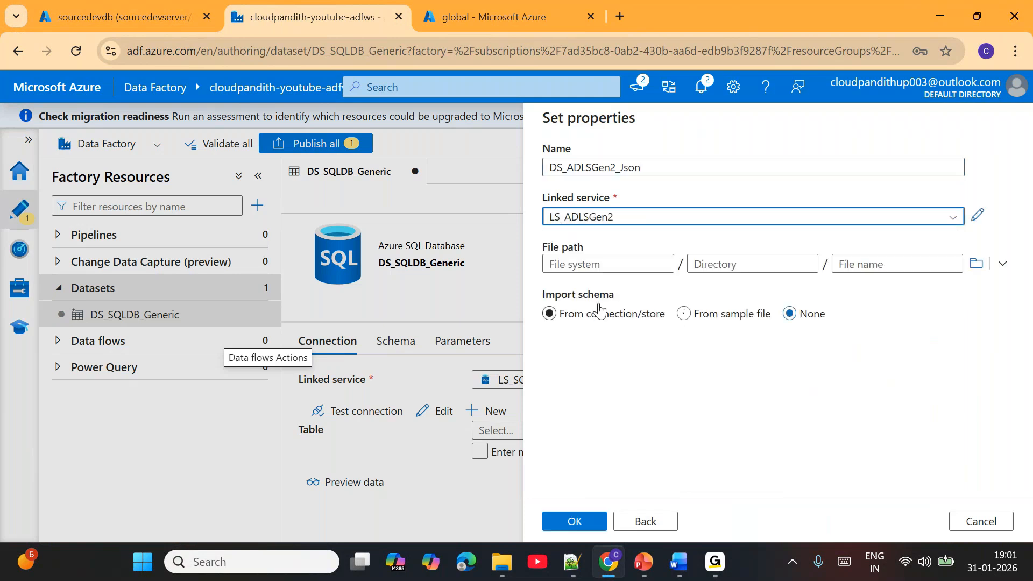
{"action": "left_click", "coordinate": [599, 260]}
{"action": "left_click", "coordinate": [602, 519]}
- Add two string parameters, ds_param_path and ds_param_filename, to the DS_ADLSGen2_Json dataset
{"action": "left_click", "coordinate": [458, 342]}
{"action": "double_click", "coordinate": [323, 385]}
{"action": "left_click", "coordinate": [356, 443]}
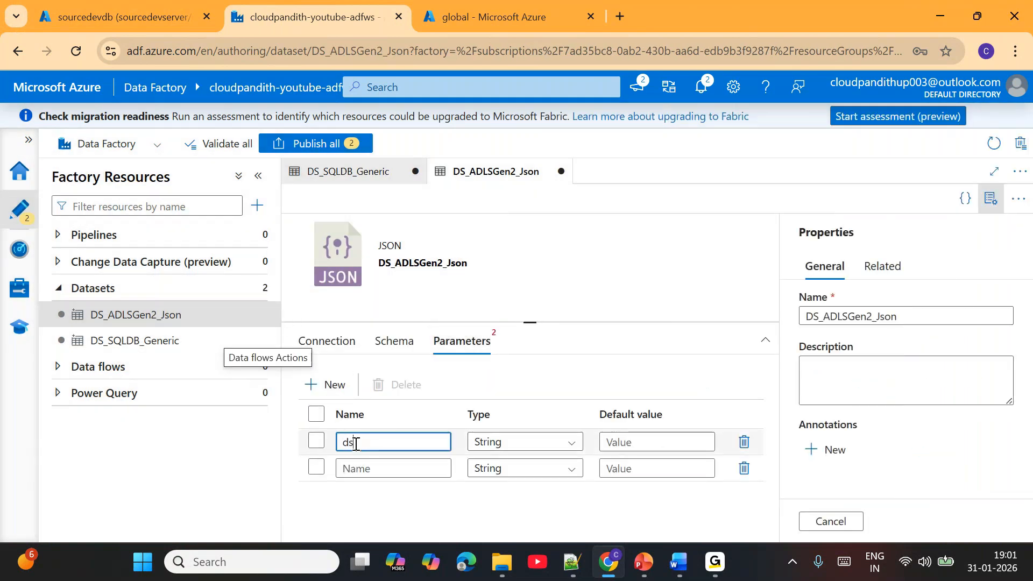
{"action": "type", "text": "ds_param_co"}
{"action": "left_click", "coordinate": [360, 469]}
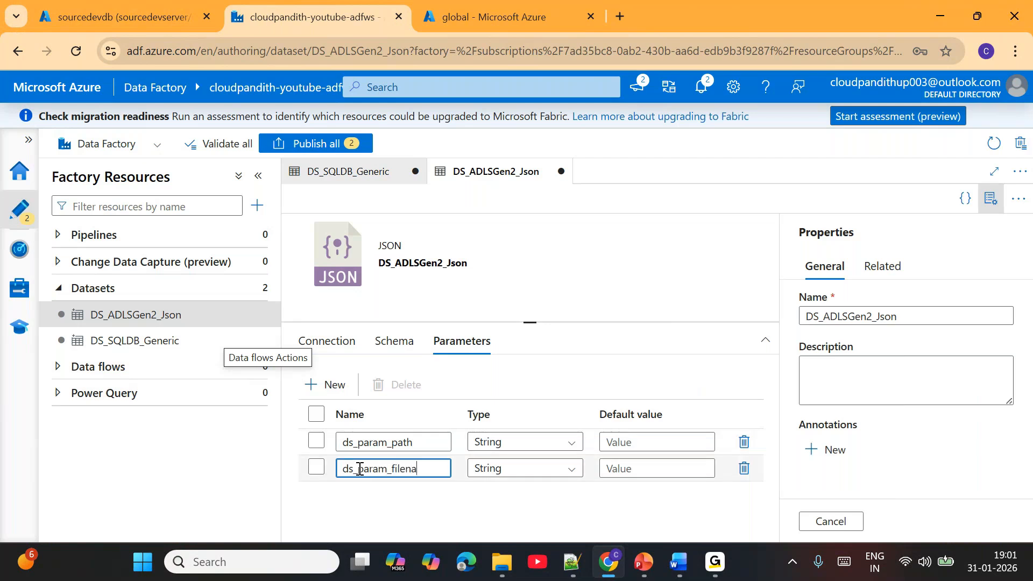
{"action": "left_click", "coordinate": [318, 340]}
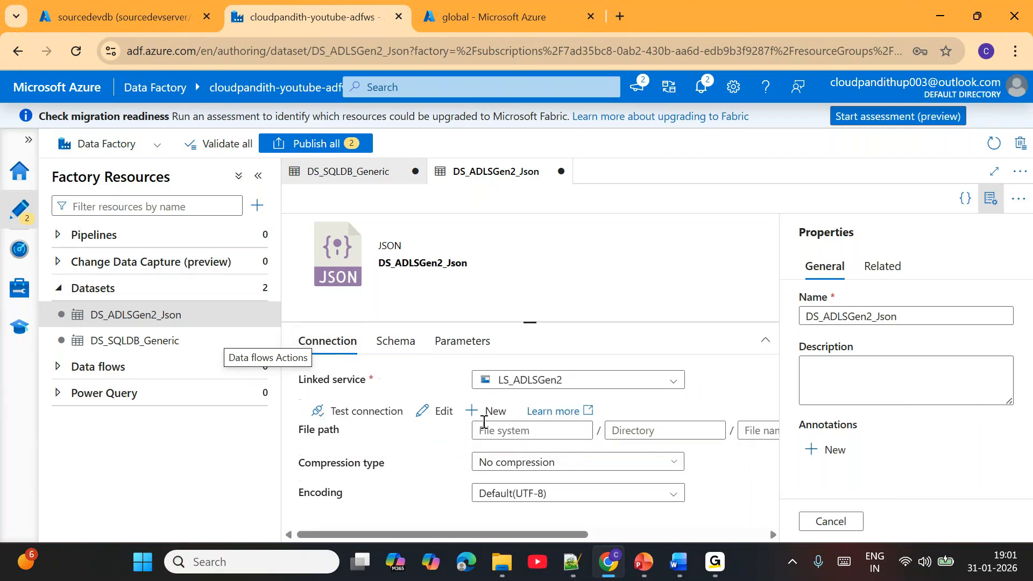
{"action": "left_click", "coordinate": [494, 434]}
{"action": "left_click", "coordinate": [518, 451]}
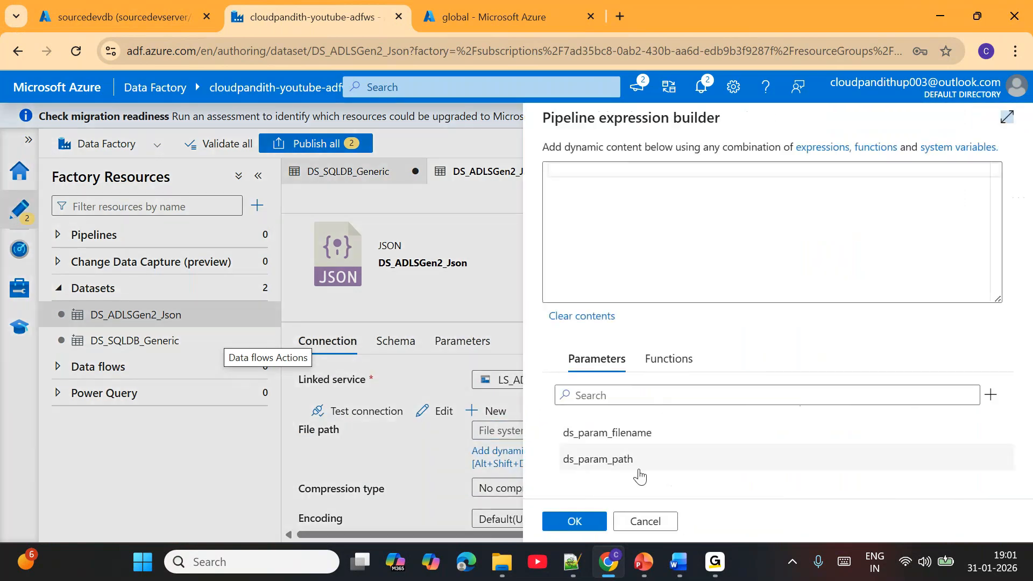
{"action": "left_click", "coordinate": [620, 469]}
{"action": "left_click", "coordinate": [574, 521]}
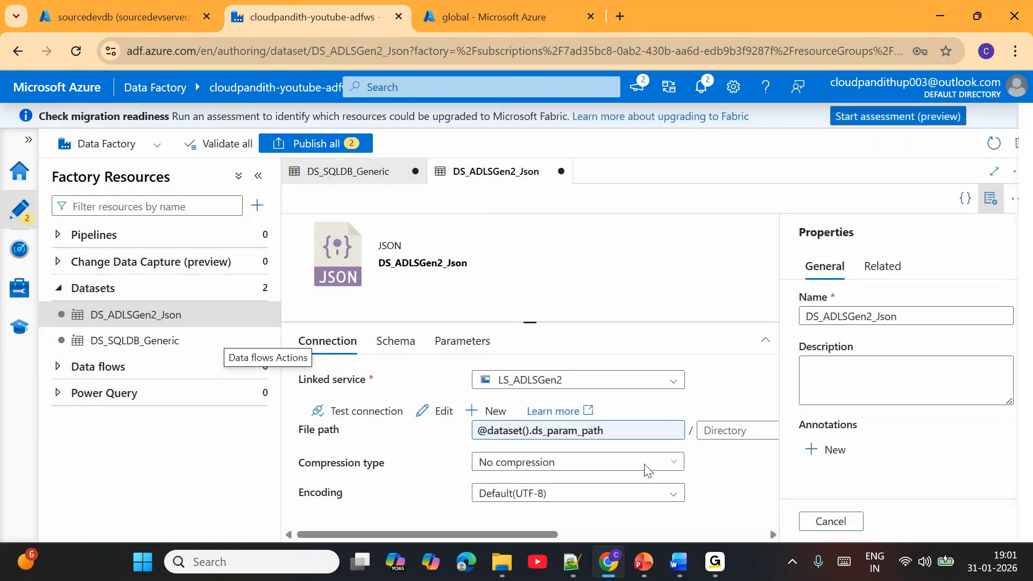
{"action": "left_click", "coordinate": [722, 428]}
{"action": "left_click", "coordinate": [690, 455]}
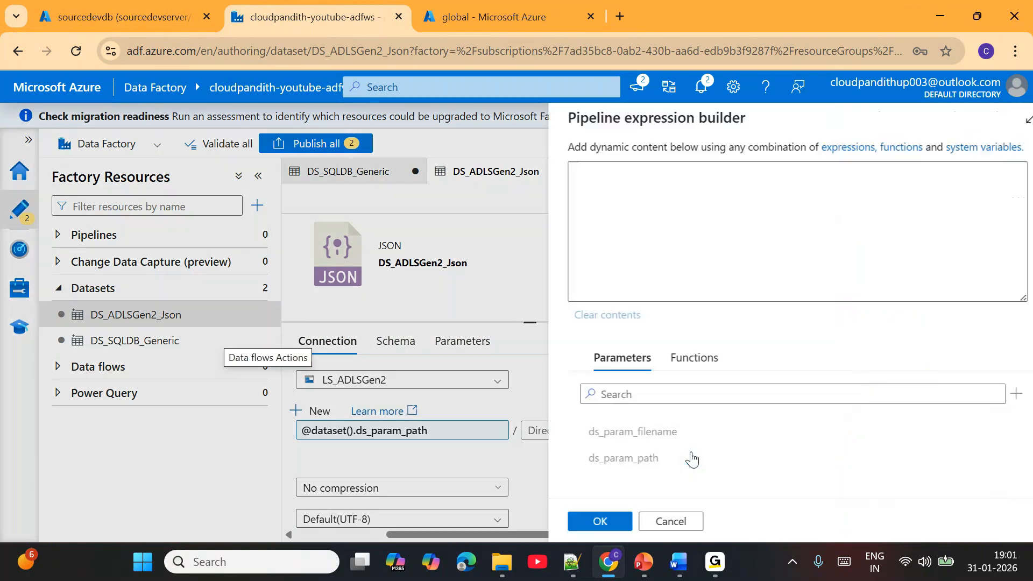
{"action": "left_click", "coordinate": [652, 442]}
{"action": "left_click", "coordinate": [592, 522]}
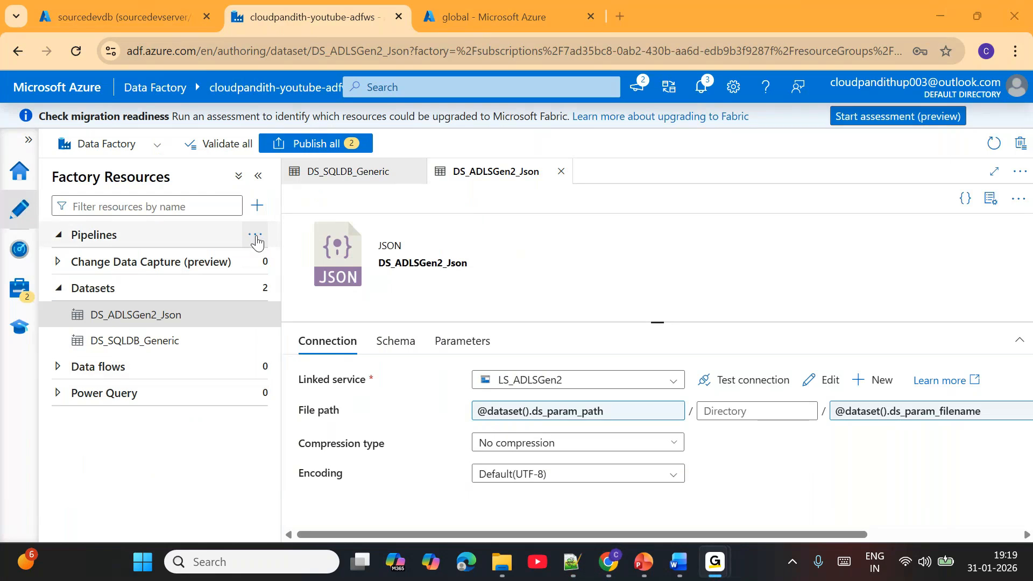
- Create a new pipeline and add a Lookup activity to its canvas
{"action": "left_click", "coordinate": [257, 237]}
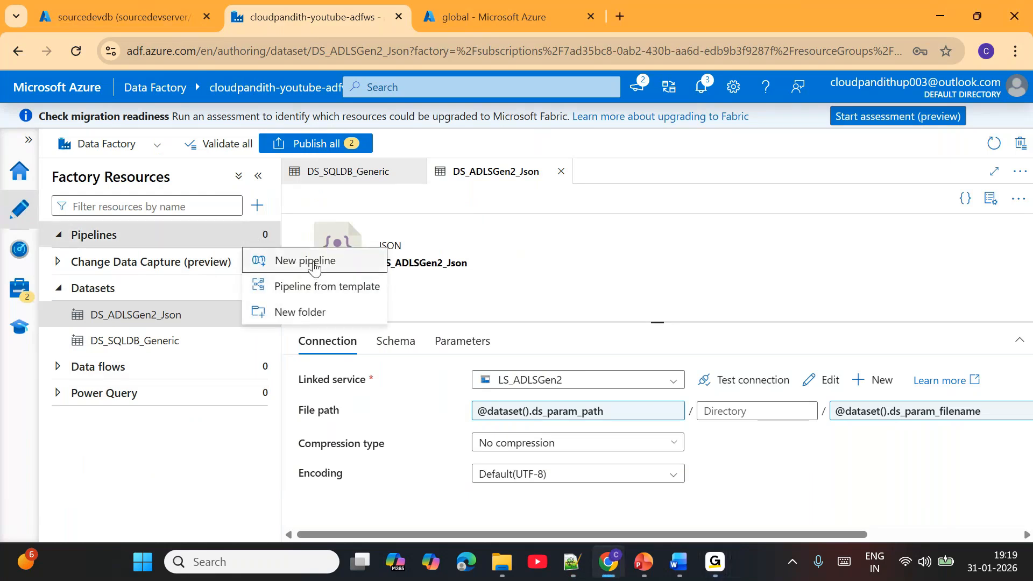
{"action": "left_click", "coordinate": [314, 267]}
{"action": "left_click", "coordinate": [328, 227]}
{"action": "type", "text": "lo"}
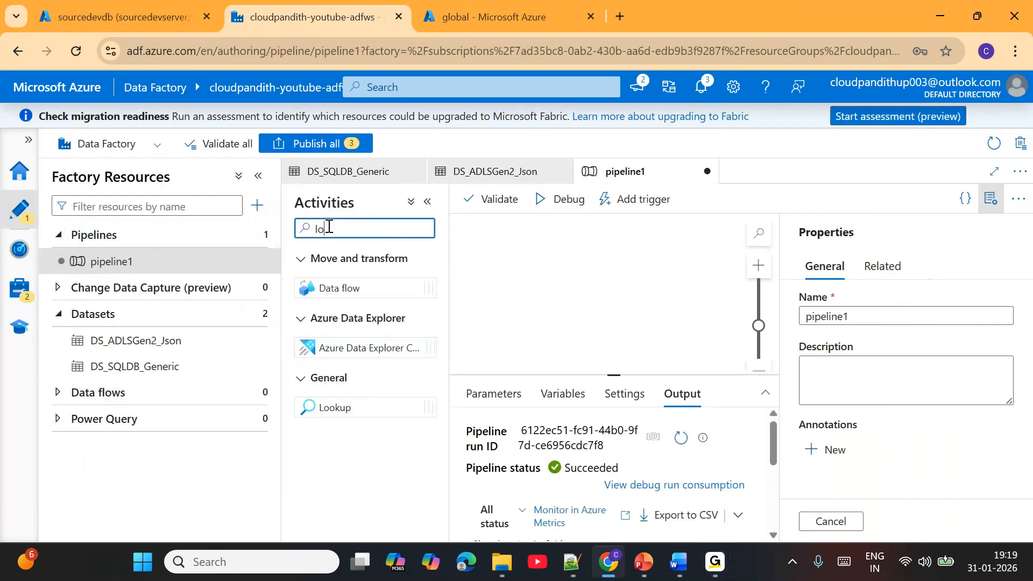
{"action": "type", "text": "oku"}
{"action": "left_click_drag", "start_coordinate": [334, 288], "coordinate": [560, 265]}
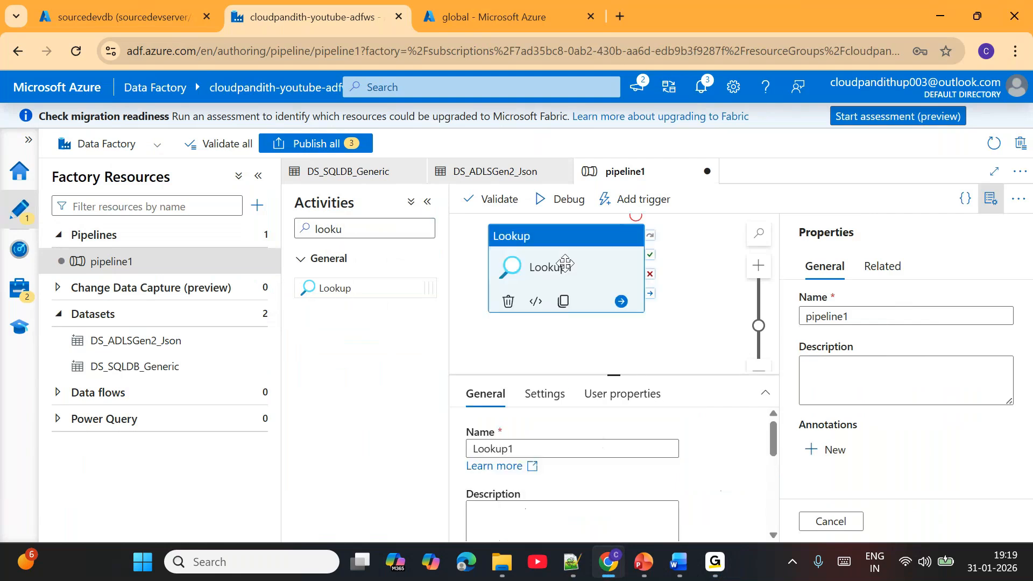
- Set the source dataset of Lookup1 to DS_ADLSGen2_Json
{"action": "left_click", "coordinate": [258, 176]}
{"action": "left_click", "coordinate": [990, 199]}
{"action": "left_click_drag", "start_coordinate": [627, 374], "coordinate": [629, 293]}
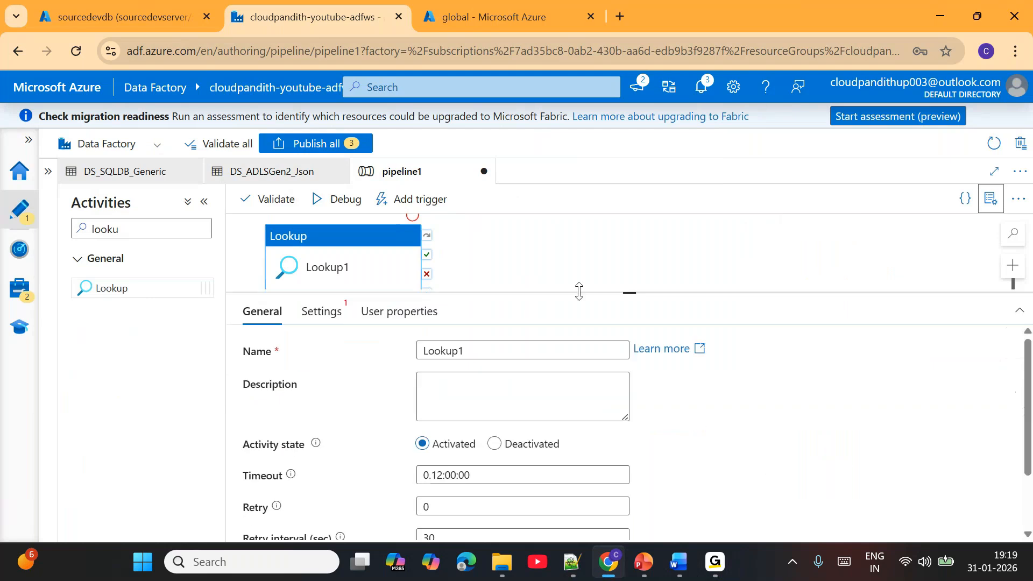
{"action": "left_click", "coordinate": [329, 313]}
{"action": "left_click", "coordinate": [477, 351]}
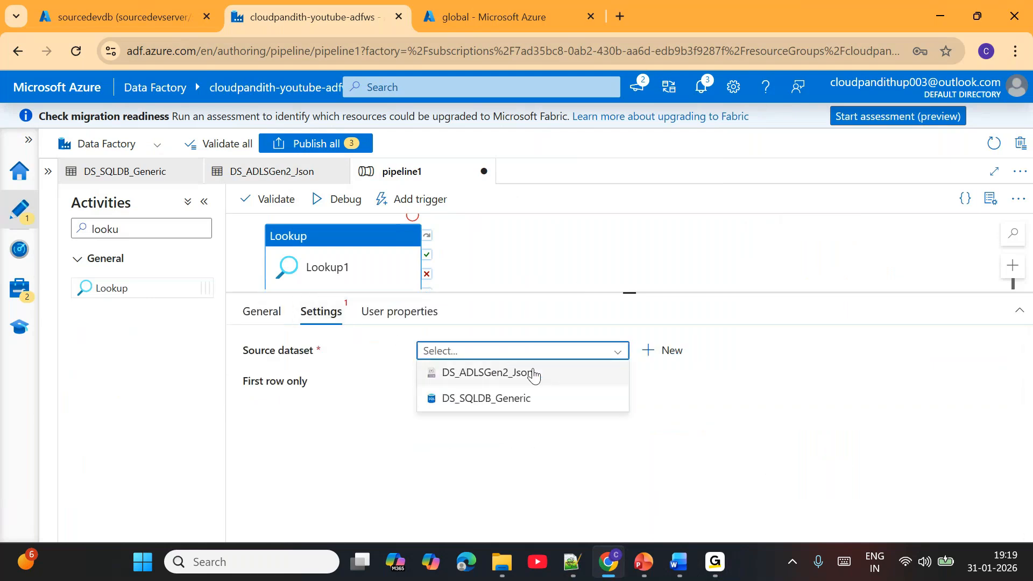
{"action": "left_click", "coordinate": [468, 371]}
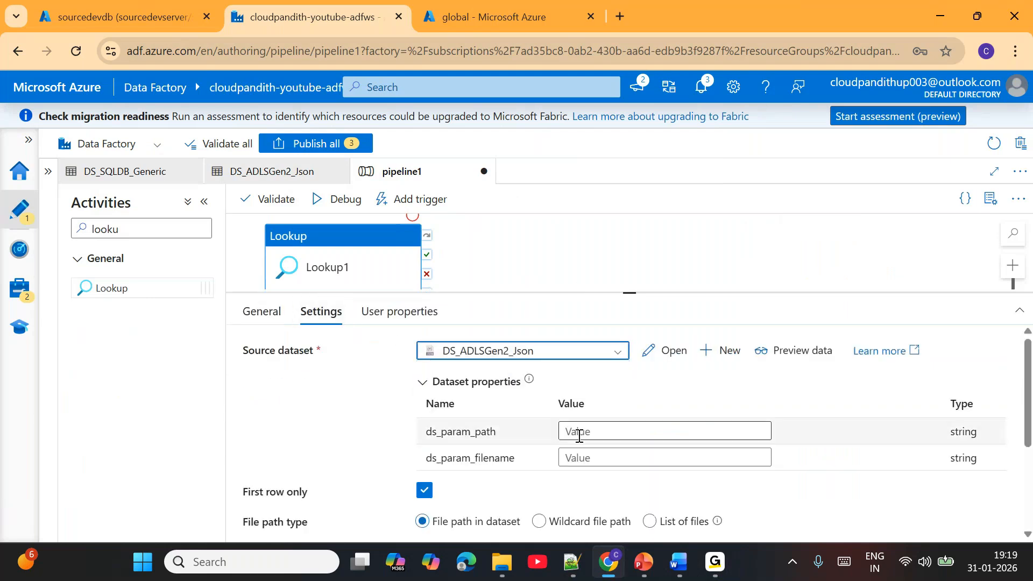
- Set Lookup1's dataset properties ds_param_path to global/dev/config and ds_param_filename to lastload.json
{"action": "left_click", "coordinate": [577, 431]}
{"action": "left_click", "coordinate": [584, 467]}
{"action": "type", "text": "lastload.json"}
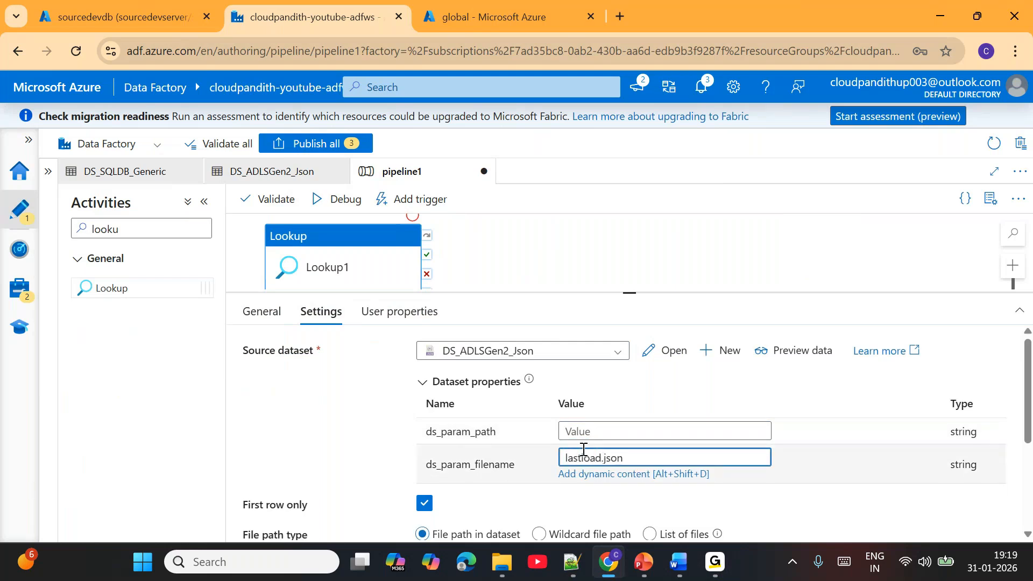
{"action": "left_click", "coordinate": [582, 431]}
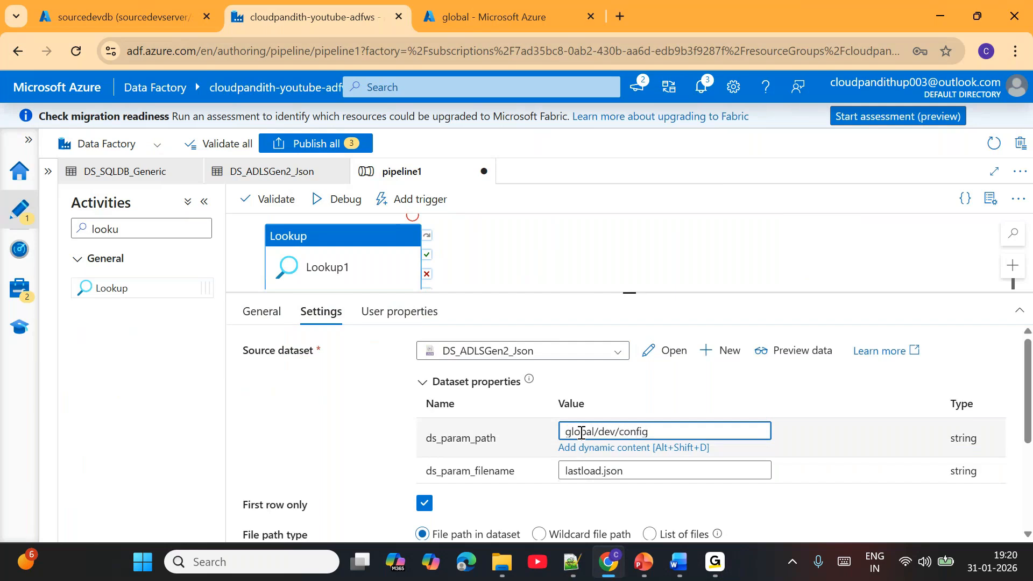
- Add a second Lookup activity below Lookup1 and set its source dataset to DS_SQLDB_Generic
{"action": "left_click_drag", "start_coordinate": [628, 300], "coordinate": [646, 375]}
{"action": "left_click_drag", "start_coordinate": [120, 288], "coordinate": [378, 343]}
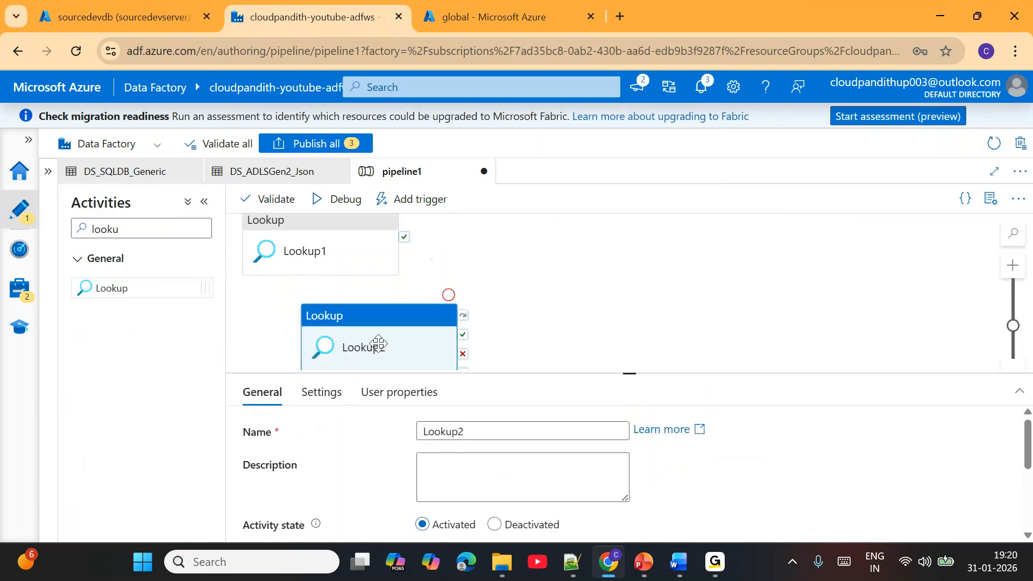
{"action": "left_click", "coordinate": [324, 393]}
{"action": "left_click", "coordinate": [497, 433]}
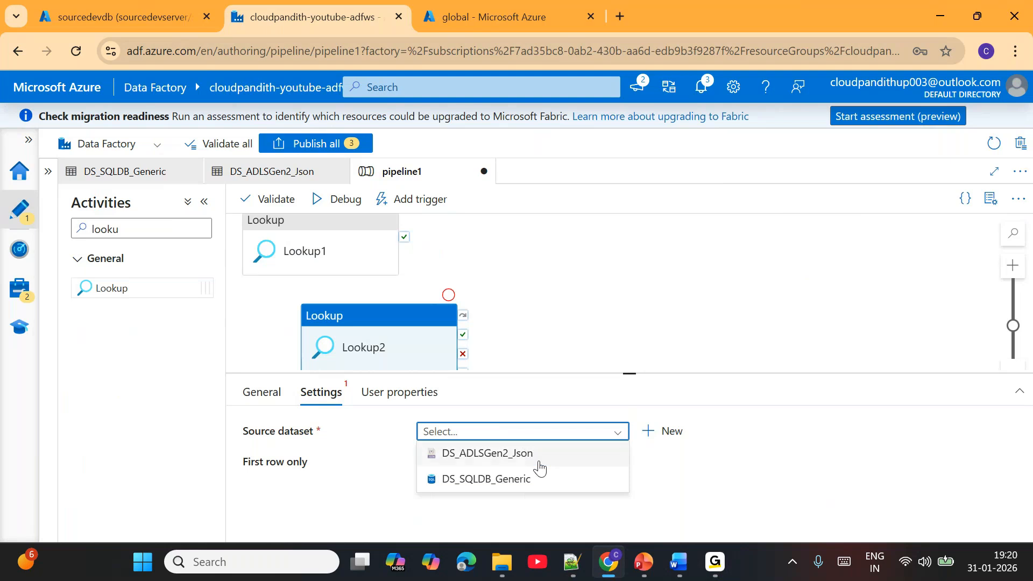
{"action": "left_click", "coordinate": [507, 479]}
{"action": "left_click_drag", "start_coordinate": [375, 340], "coordinate": [329, 319]}
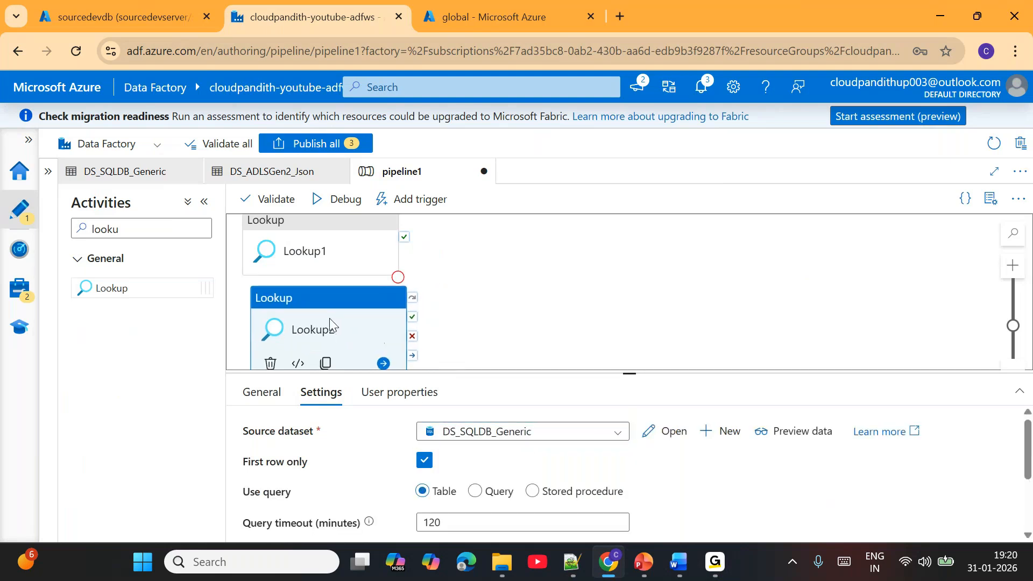
- Switch Lookup2 to use a query and open the expression builder for the query text
{"action": "left_click_drag", "start_coordinate": [627, 375], "coordinate": [628, 322]}
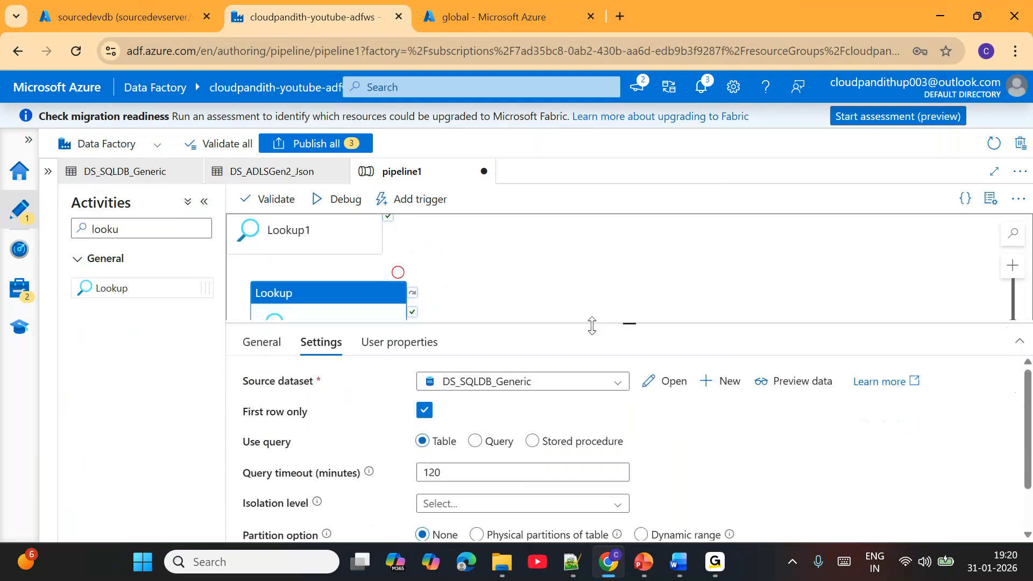
{"action": "left_click", "coordinate": [476, 439]}
{"action": "left_click", "coordinate": [492, 491]}
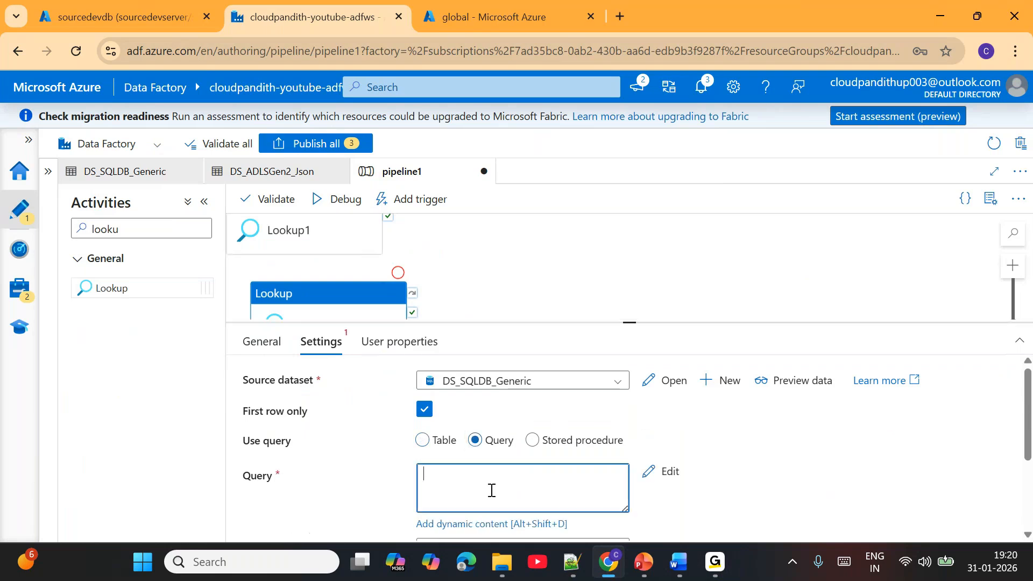
{"action": "left_click", "coordinate": [466, 525]}
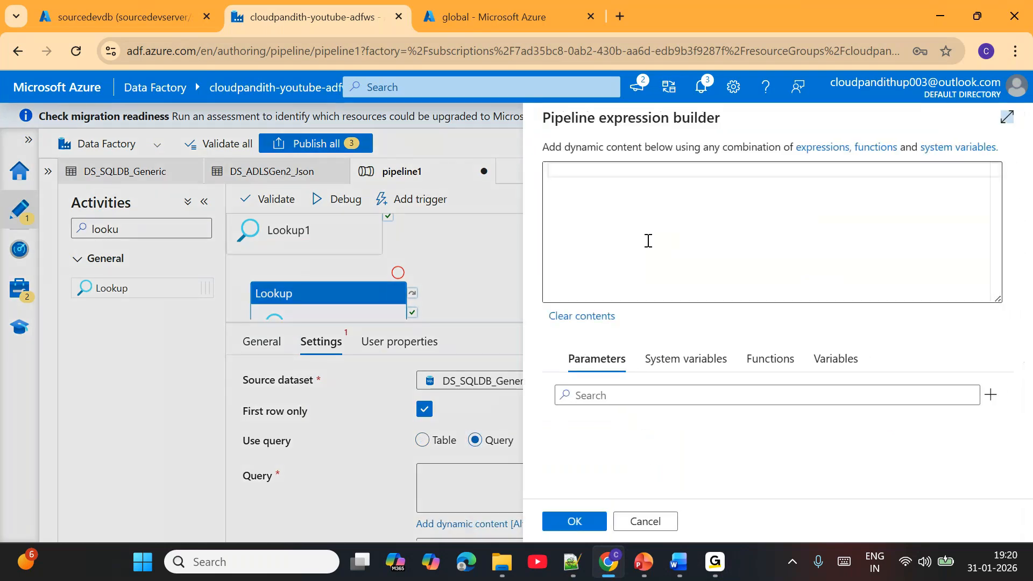
- Copy the Step3 query from the Notepad++ notes into Lookup2: select max(LastModifiedDate) as latestwatermark from [dbo].[Source_Orders]
{"action": "left_click", "coordinate": [585, 563]}
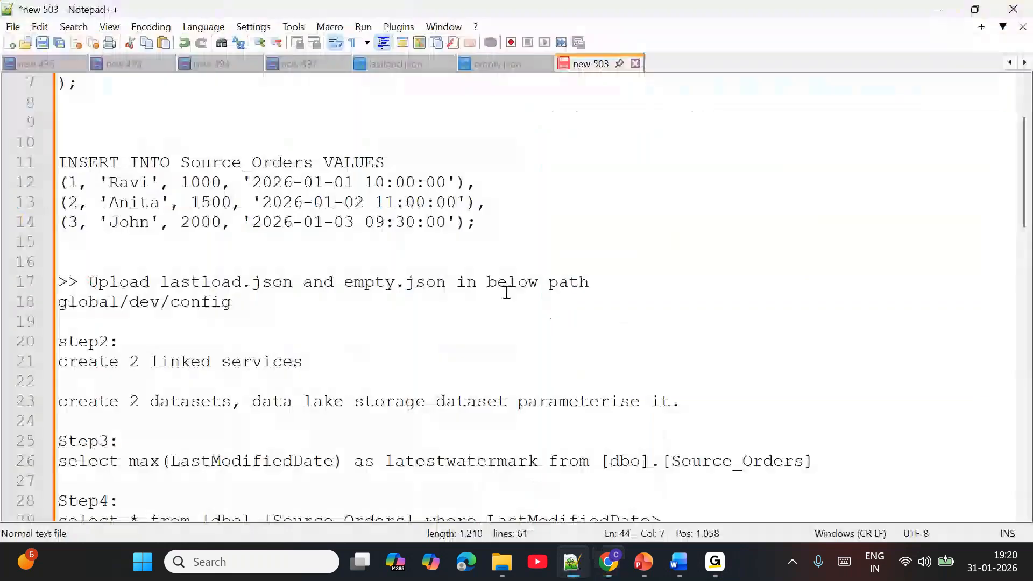
{"action": "scroll", "coordinate": [428, 384], "scroll_direction": "up", "scroll_amount": 2}
{"action": "scroll", "coordinate": [428, 384], "scroll_direction": "down", "scroll_amount": 6}
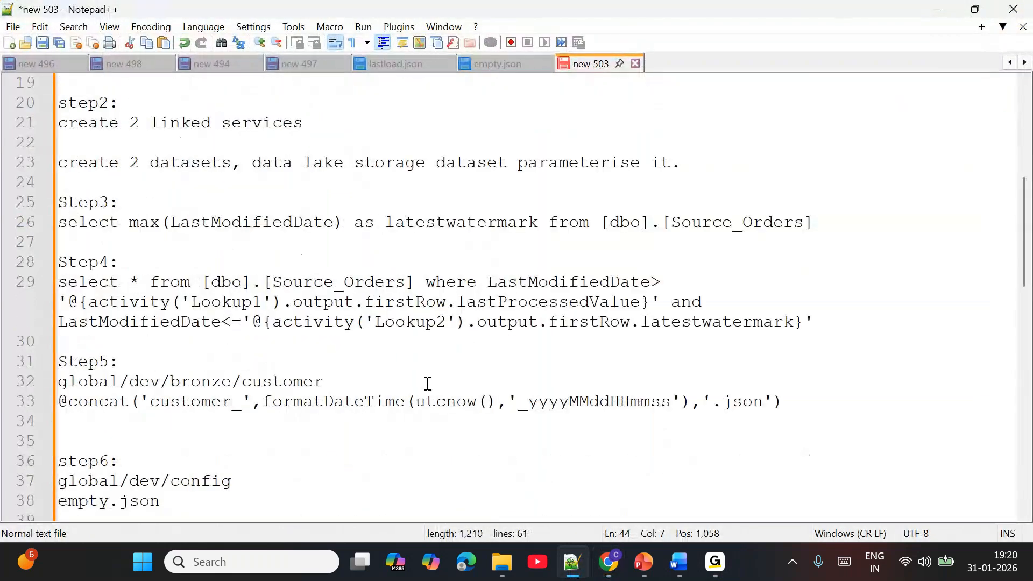
{"action": "left_click_drag", "start_coordinate": [843, 232], "coordinate": [49, 230]}
{"action": "left_click", "coordinate": [179, 207]}
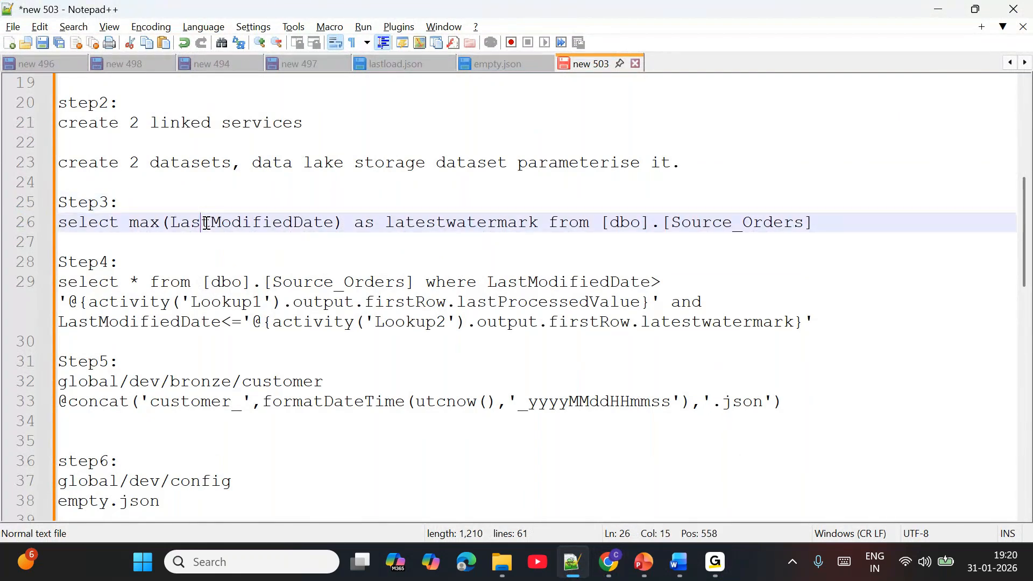
{"action": "double_click", "coordinate": [203, 224]}
{"action": "left_click_drag", "start_coordinate": [838, 219], "coordinate": [41, 231]}
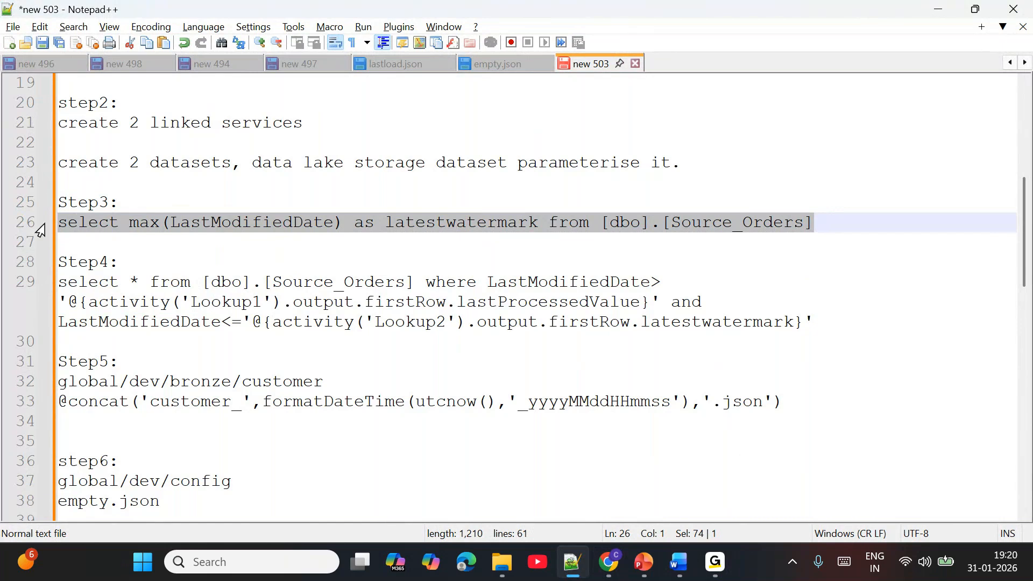
{"action": "key", "text": "ctrl+c"}
{"action": "key", "text": "alt+Tab"}
{"action": "key", "text": "ctrl+v"}
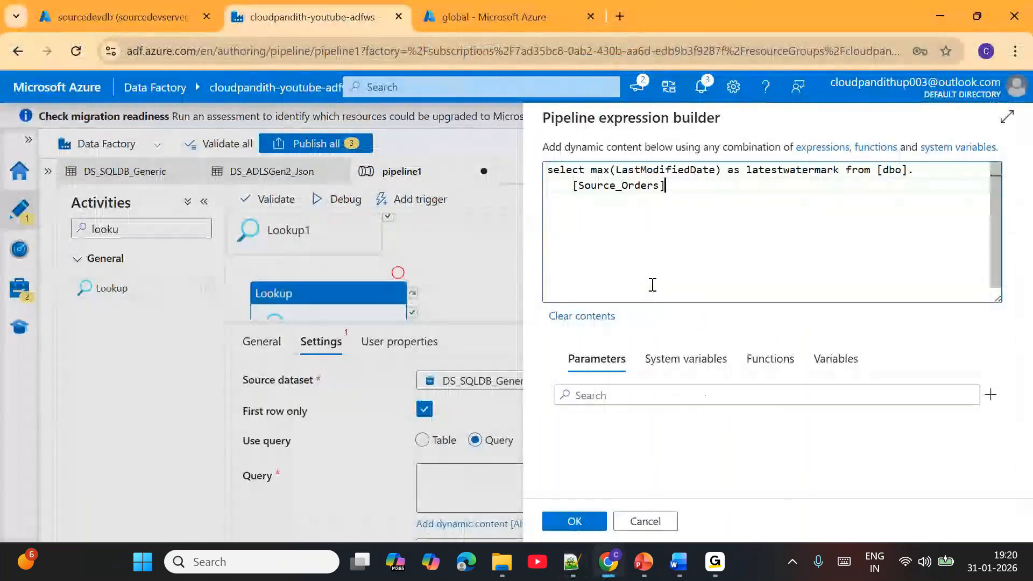
{"action": "left_click", "coordinate": [596, 524]}
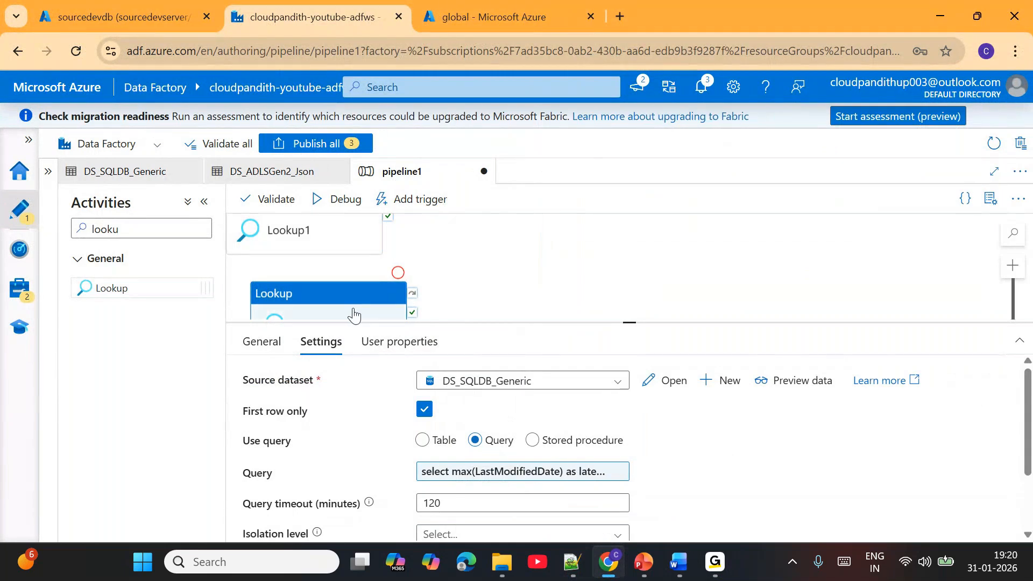
- Add a Copy data activity to the pipeline beside the two Lookup activities
{"action": "double_click", "coordinate": [162, 229]}
{"action": "type", "text": "cop"}
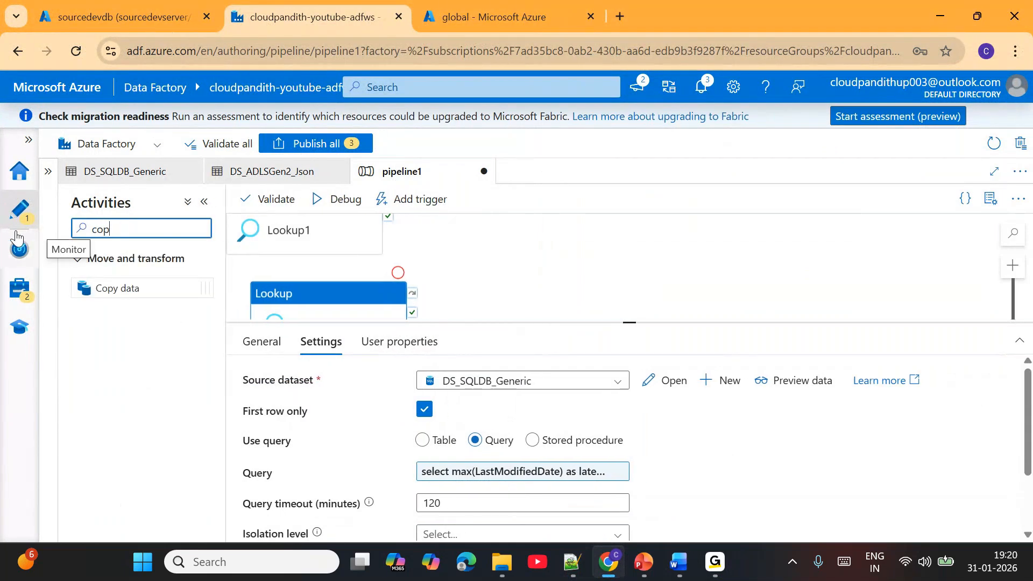
{"action": "left_click_drag", "start_coordinate": [615, 321], "coordinate": [629, 408]}
{"action": "left_click_drag", "start_coordinate": [475, 300], "coordinate": [490, 329]}
{"action": "left_click_drag", "start_coordinate": [130, 288], "coordinate": [667, 325]}
- Connect the success outputs of Lookup1 and Lookup2 to Copy data1
{"action": "left_click", "coordinate": [371, 267]}
{"action": "left_click_drag", "start_coordinate": [411, 248], "coordinate": [606, 322]}
{"action": "left_click", "coordinate": [485, 344]}
{"action": "left_click_drag", "start_coordinate": [434, 354], "coordinate": [648, 322]}
{"action": "left_click", "coordinate": [649, 321]}
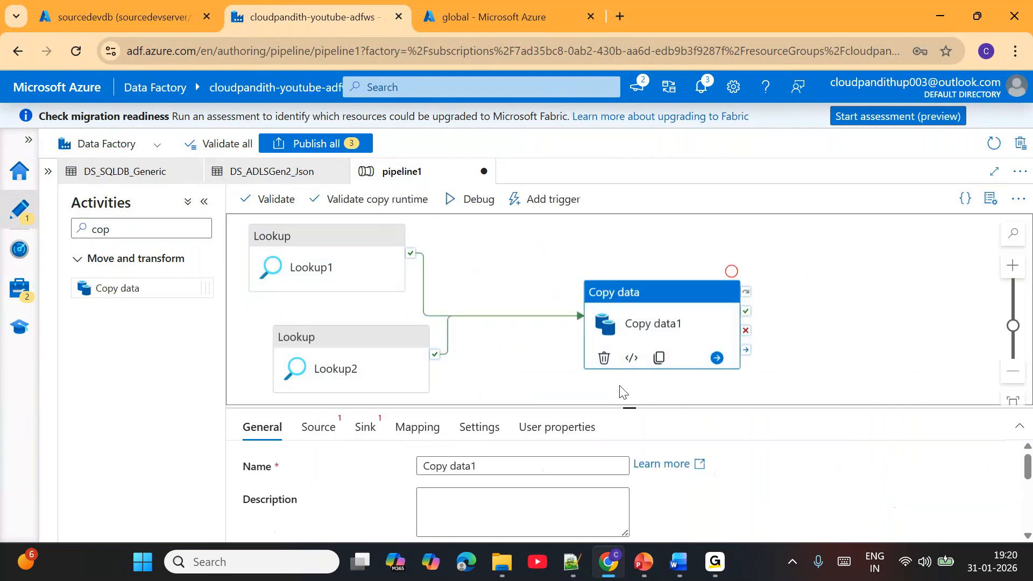
- Set Copy data1's source dataset to DS_SQLDB_Generic, switch it to a query, and open the query's expression builder
{"action": "left_click_drag", "start_coordinate": [630, 407], "coordinate": [630, 326]}
{"action": "left_click", "coordinate": [317, 348]}
{"action": "left_click", "coordinate": [479, 393]}
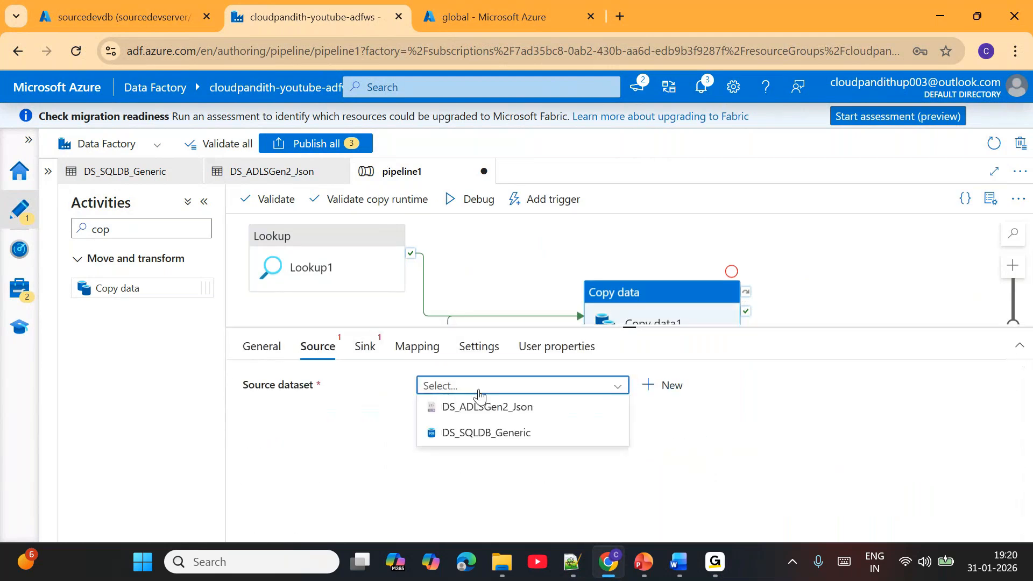
{"action": "left_click", "coordinate": [509, 434]}
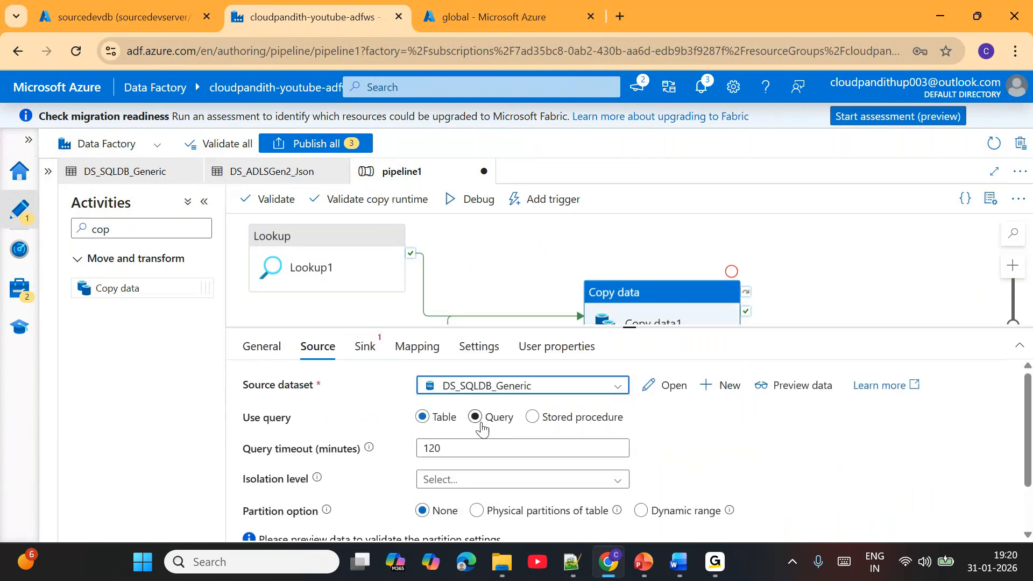
{"action": "left_click", "coordinate": [480, 424]}
{"action": "left_click", "coordinate": [478, 462]}
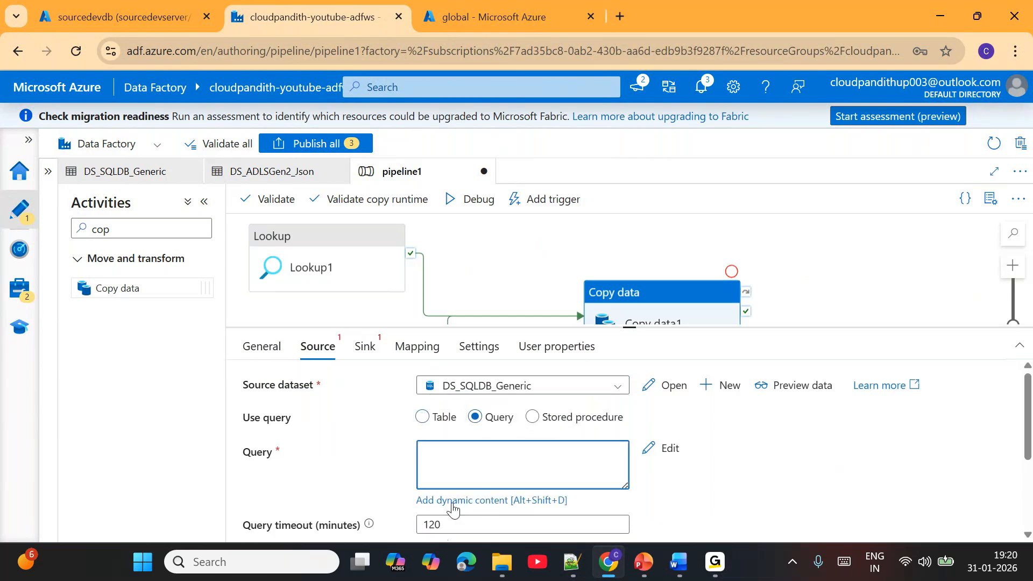
{"action": "left_click", "coordinate": [452, 503]}
- Copy the Step4 query from the Notepad++ notes into the copy source, filtering Source_Orders by LastModifiedDate between Lookup1's lastProcessedValue and Lookup2's latestwatermark
{"action": "left_click", "coordinate": [572, 562]}
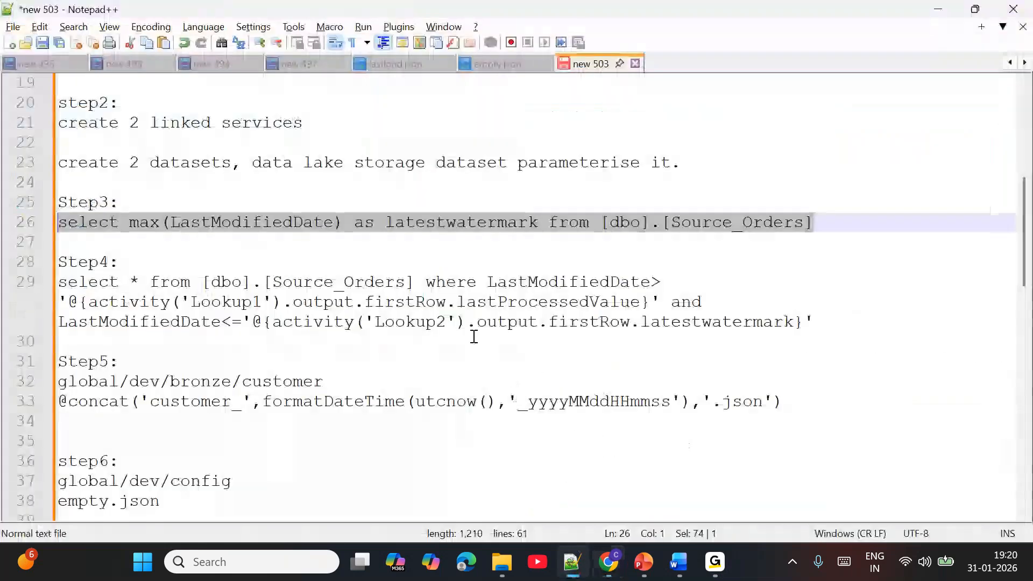
{"action": "left_click_drag", "start_coordinate": [816, 323], "coordinate": [34, 291]}
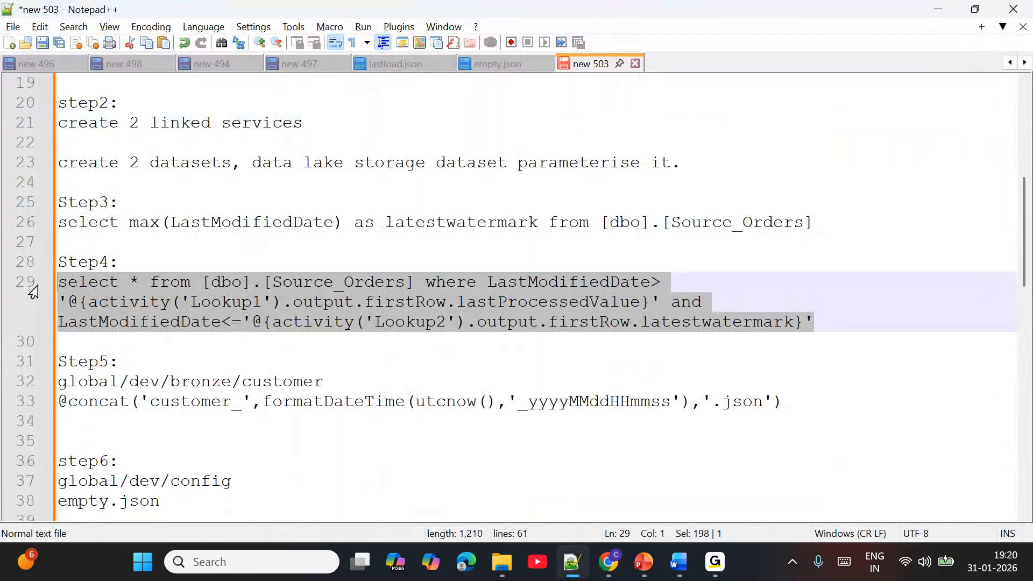
{"action": "key", "text": "ctrl+c"}
{"action": "key", "text": "alt+Tab"}
{"action": "key", "text": "ctrl+v"}
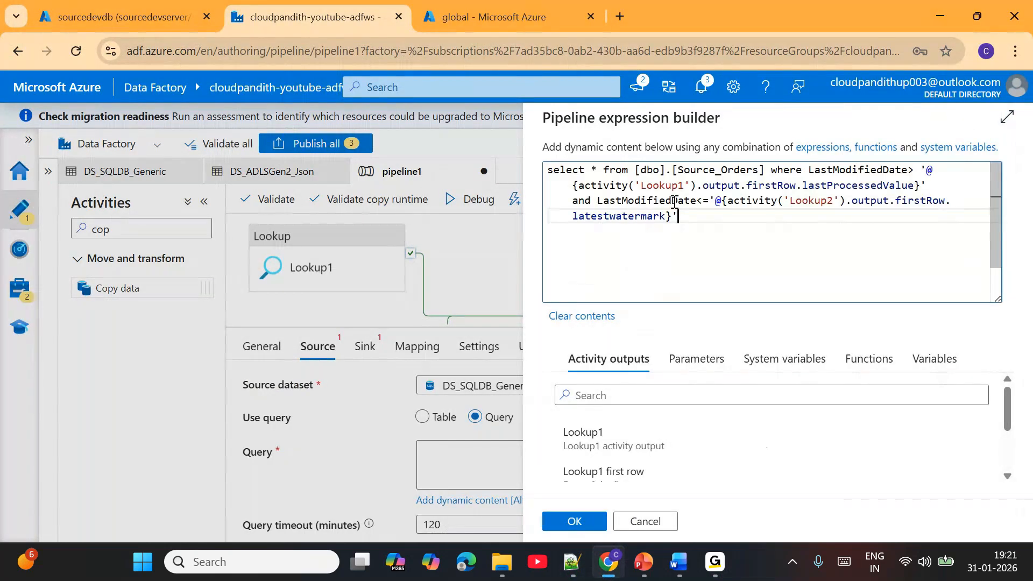
{"action": "left_click_drag", "start_coordinate": [662, 170], "coordinate": [750, 172]}
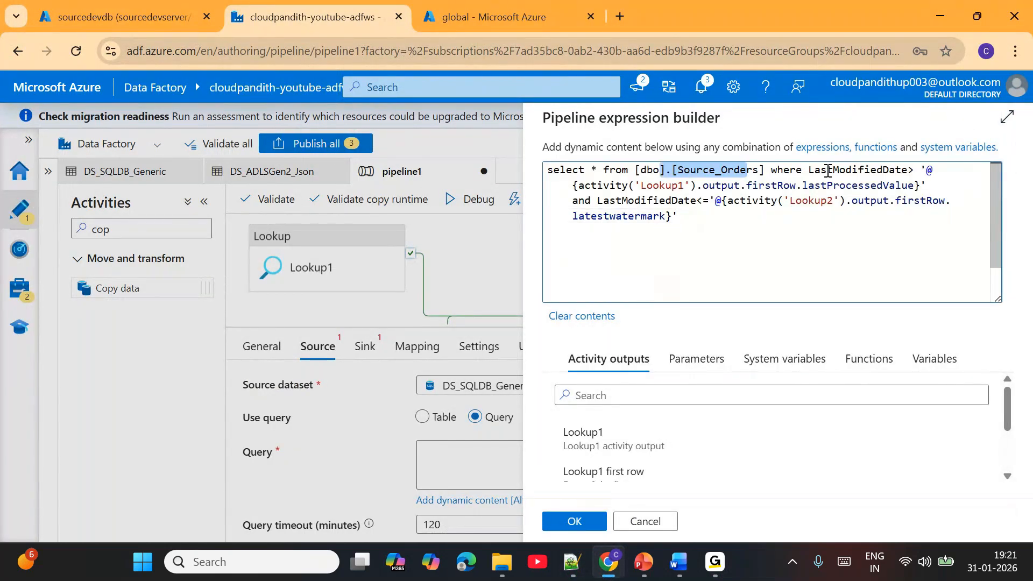
{"action": "left_click_drag", "start_coordinate": [822, 171], "coordinate": [891, 170]}
{"action": "left_click_drag", "start_coordinate": [654, 186], "coordinate": [920, 186]}
{"action": "left_click_drag", "start_coordinate": [635, 203], "coordinate": [686, 222]}
{"action": "left_click", "coordinate": [696, 222]}
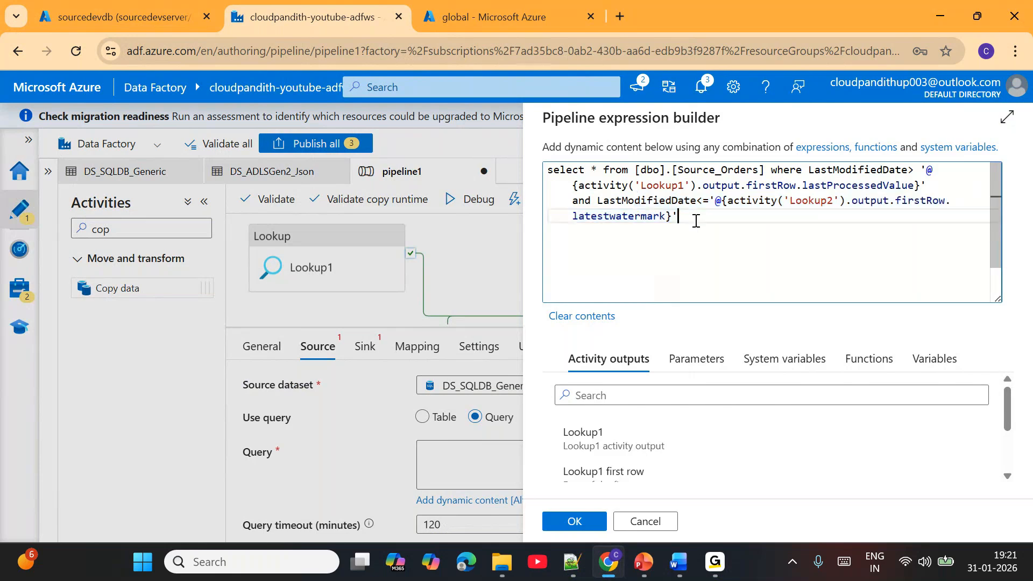
{"action": "left_click", "coordinate": [579, 525]}
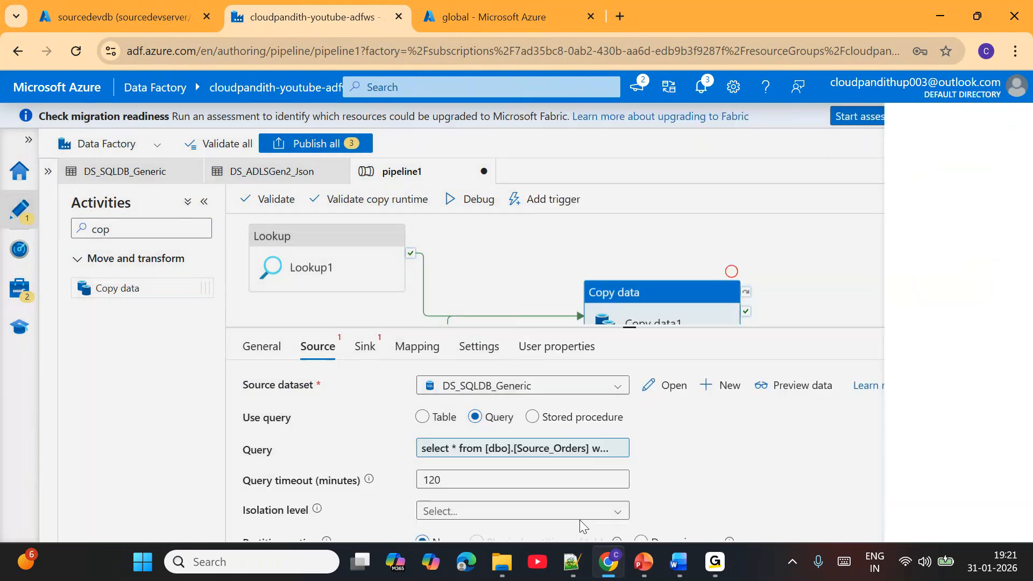
- Set the sink dataset of Copy data1 to DS_ADLSGen2_Json
{"action": "left_click", "coordinate": [365, 350]}
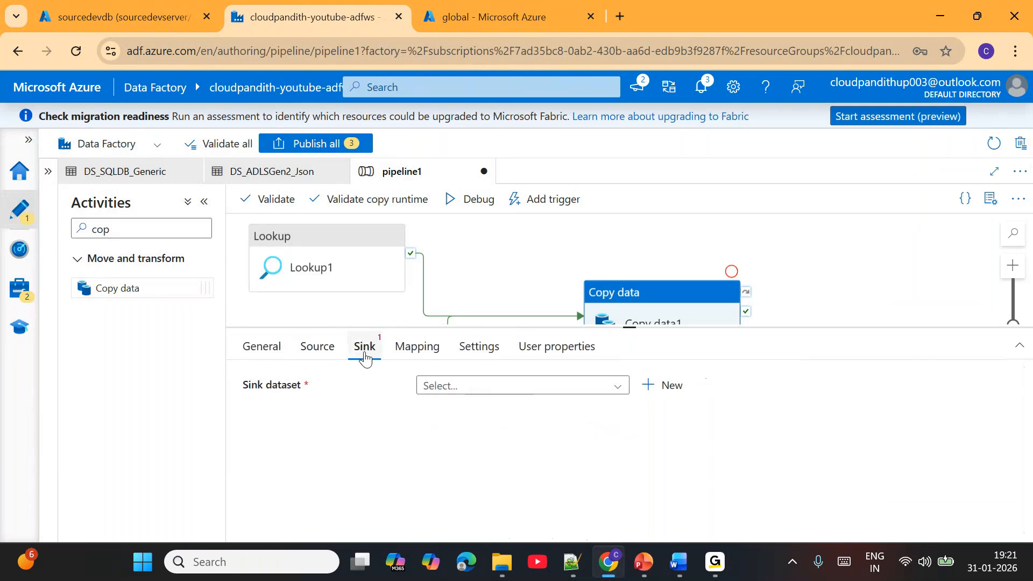
{"action": "left_click", "coordinate": [508, 386]}
{"action": "left_click", "coordinate": [492, 407]}
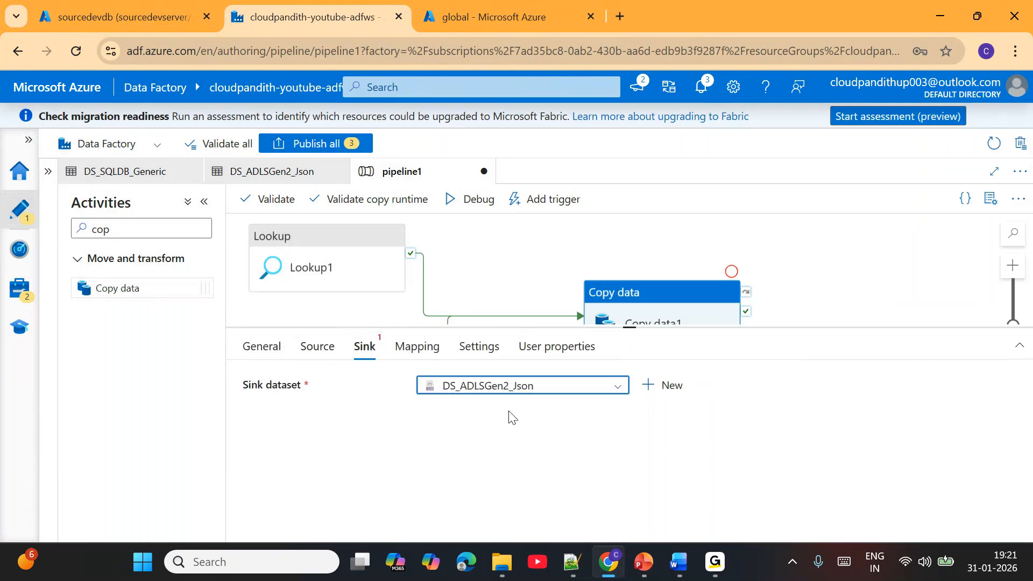
- Set Copy data1's sink ds_param_path to global/dev/bronze/customer and copy the Step5 concat expression from the Notepad++ notes into ds_param_filename's dynamic content
{"action": "left_click", "coordinate": [579, 464]}
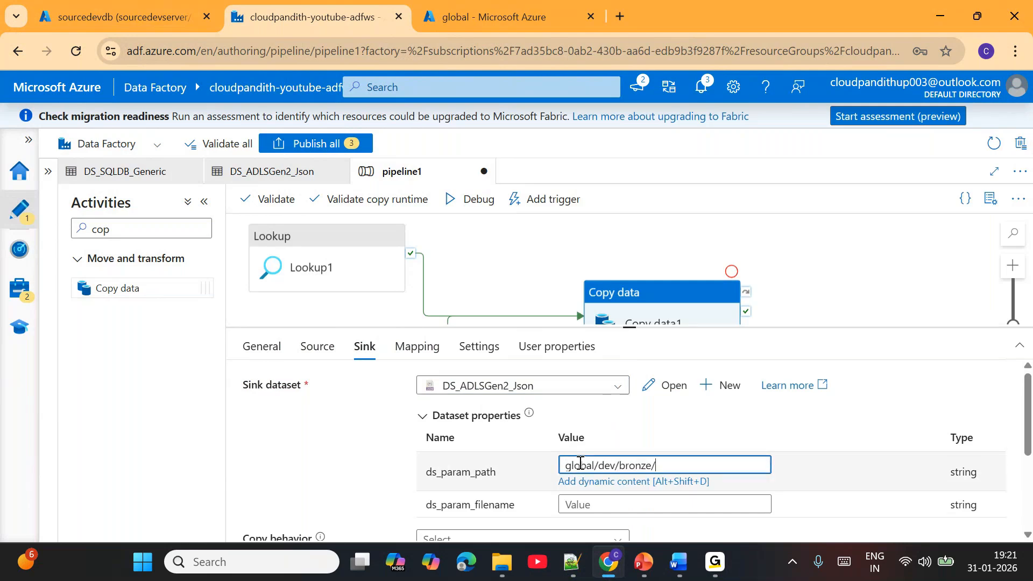
{"action": "left_click", "coordinate": [604, 501]}
{"action": "scroll", "coordinate": [595, 501], "scroll_direction": "down", "scroll_amount": 1}
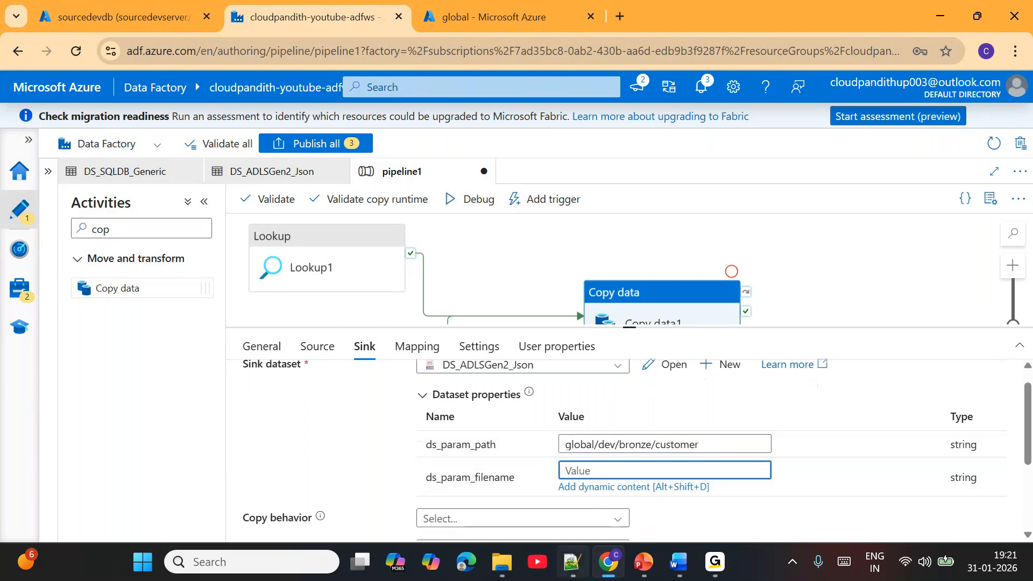
{"action": "left_click", "coordinate": [571, 562]}
{"action": "left_click_drag", "start_coordinate": [796, 401], "coordinate": [56, 401]}
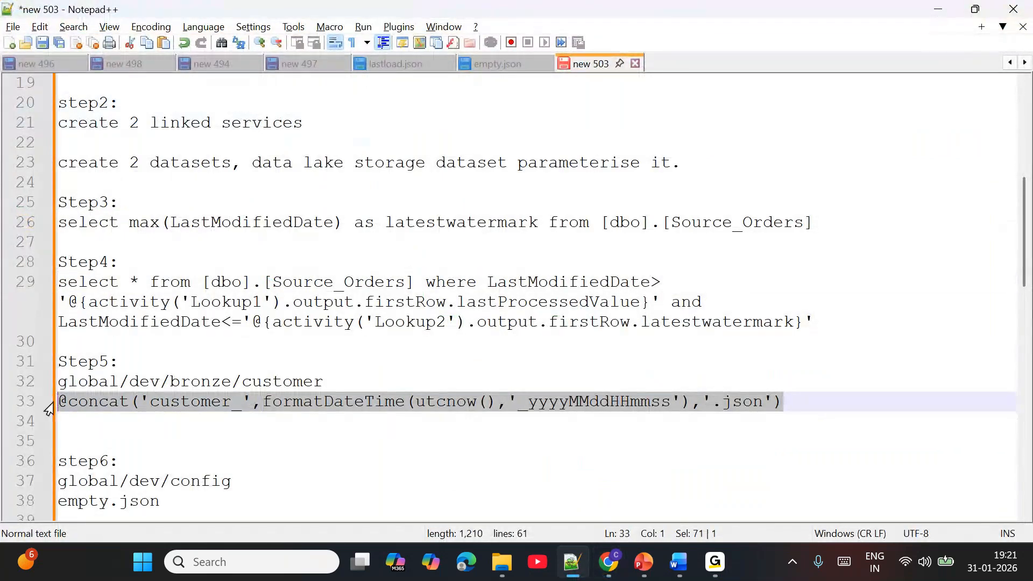
{"action": "left_click", "coordinate": [608, 562]}
{"action": "left_click", "coordinate": [625, 487]}
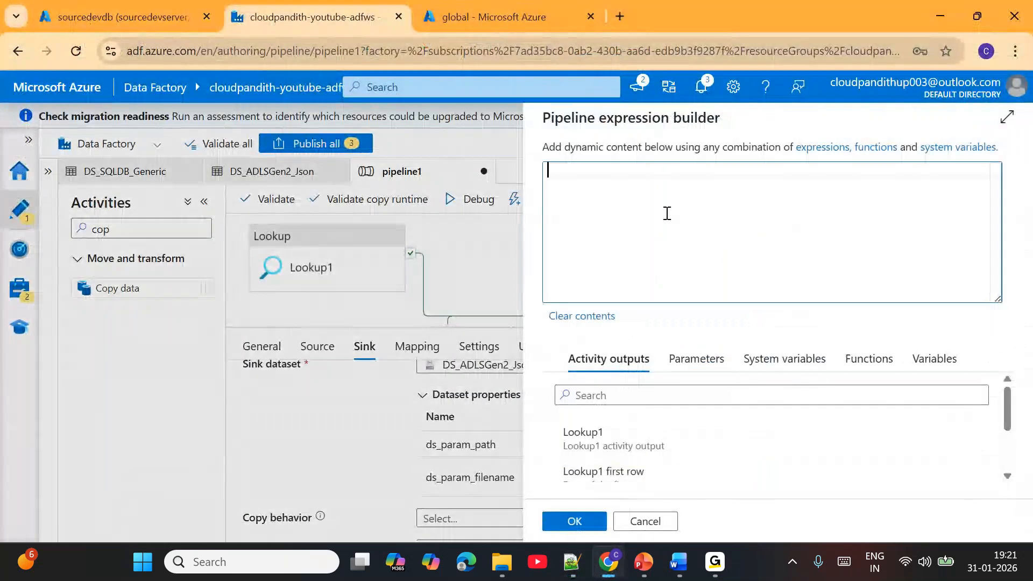
{"action": "key", "text": "ctrl+v"}
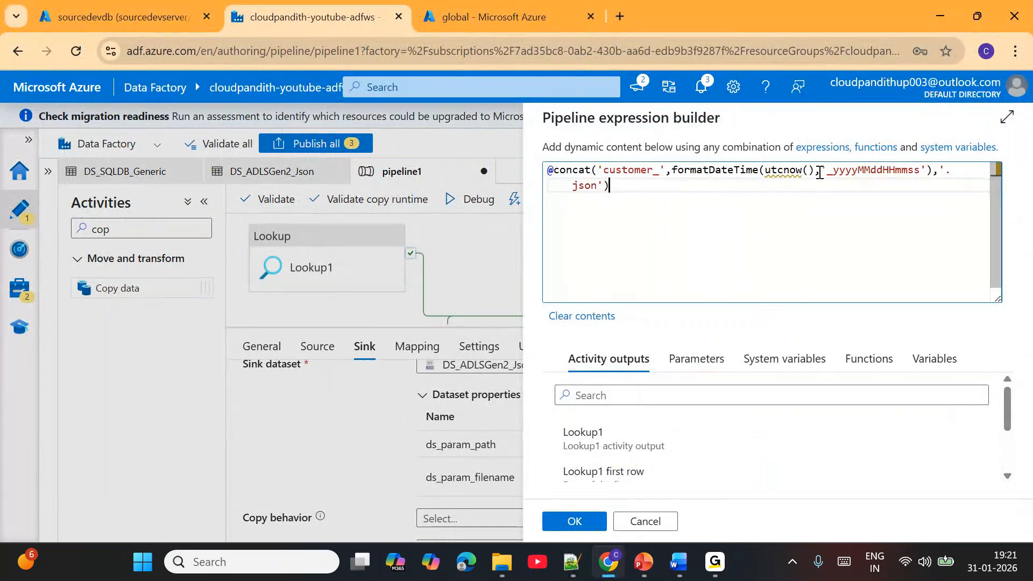
{"action": "left_click", "coordinate": [832, 171]}
{"action": "key", "text": "BackSpace"}
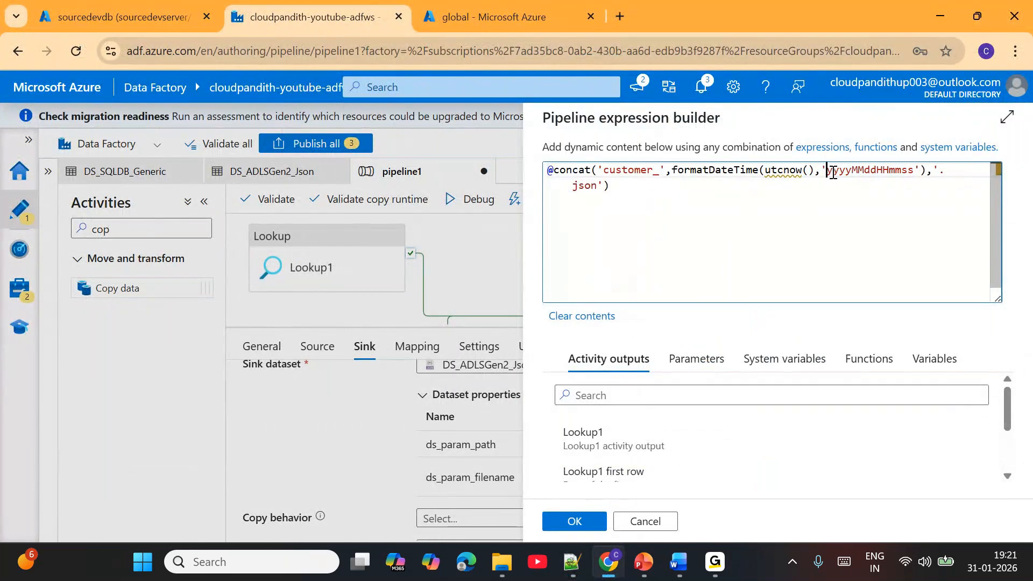
{"action": "left_click_drag", "start_coordinate": [833, 172], "coordinate": [859, 173]}
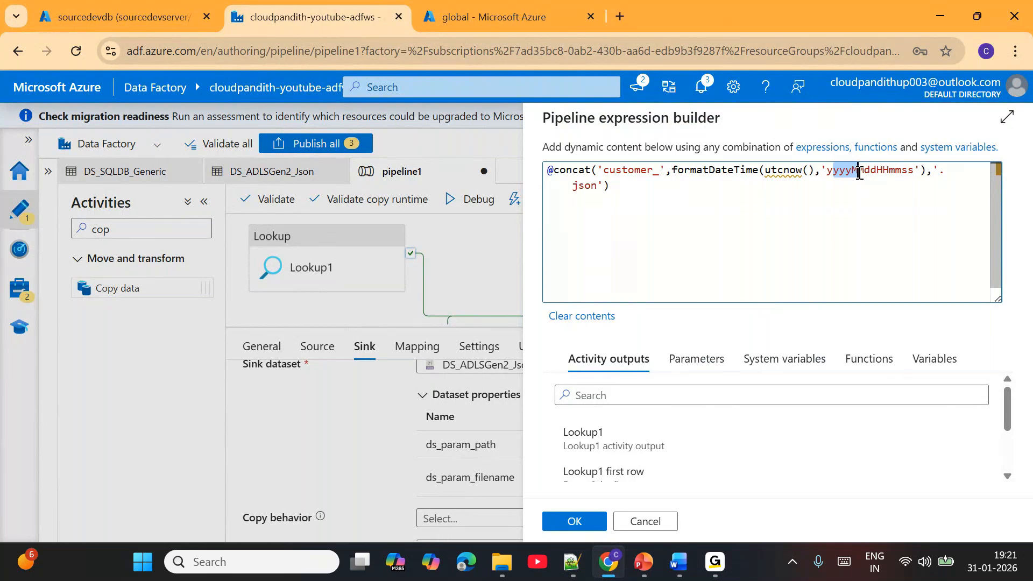
{"action": "left_click", "coordinate": [868, 173]}
{"action": "left_click_drag", "start_coordinate": [879, 171], "coordinate": [915, 170]}
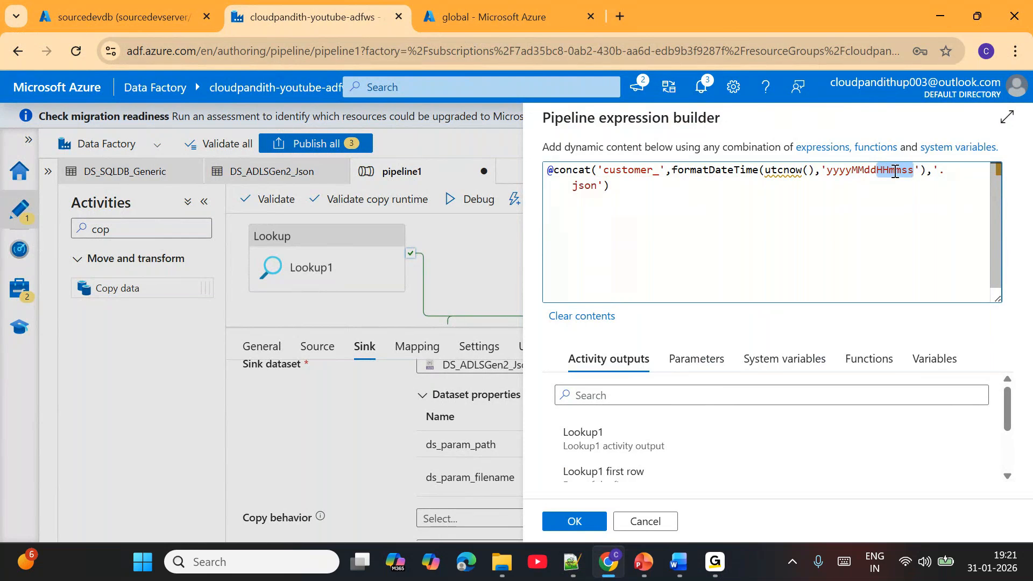
{"action": "double_click", "coordinate": [895, 171]}
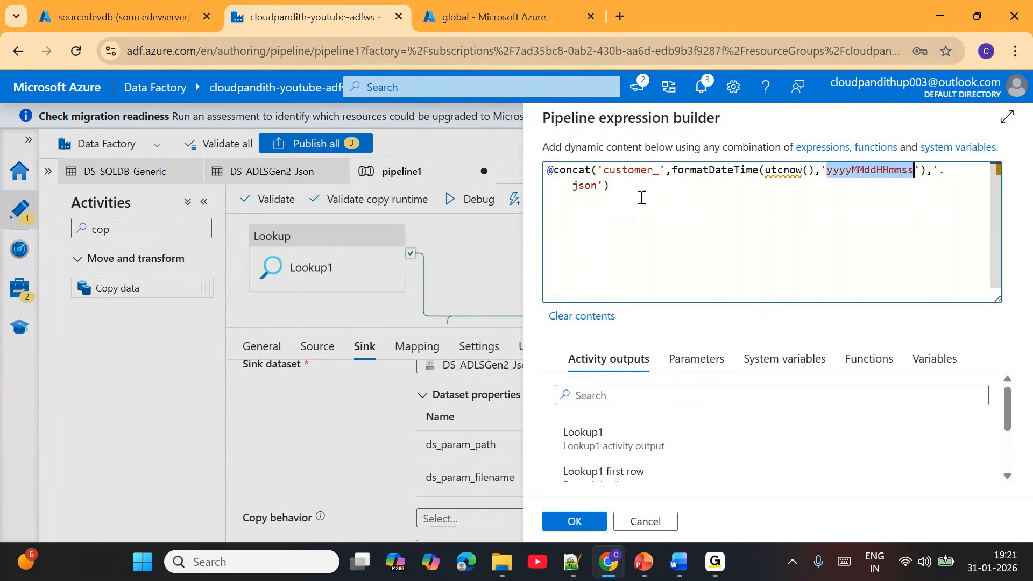
{"action": "left_click", "coordinate": [592, 189]}
{"action": "key", "text": "ctrl+a"}
{"action": "left_click", "coordinate": [588, 521]}
- Move Copy data1 closer to the lookups, add a second Copy data activity after it, and connect Copy data1's success output to it
{"action": "left_click_drag", "start_coordinate": [632, 329], "coordinate": [632, 377]}
{"action": "left_click_drag", "start_coordinate": [657, 316], "coordinate": [557, 285]}
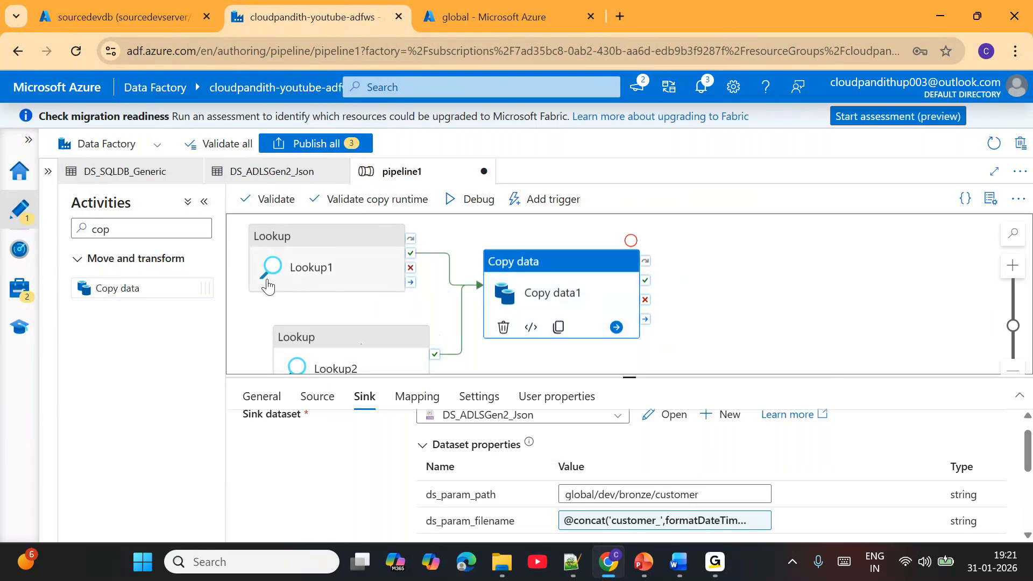
{"action": "left_click_drag", "start_coordinate": [147, 283], "coordinate": [794, 284]}
{"action": "left_click_drag", "start_coordinate": [646, 291], "coordinate": [780, 283]}
- Set Copy data2's source dataset to DS_ADLSGen2_Json with ds_param_filename empty.json and ds_param_path global/dev/config
{"action": "left_click", "coordinate": [462, 433]}
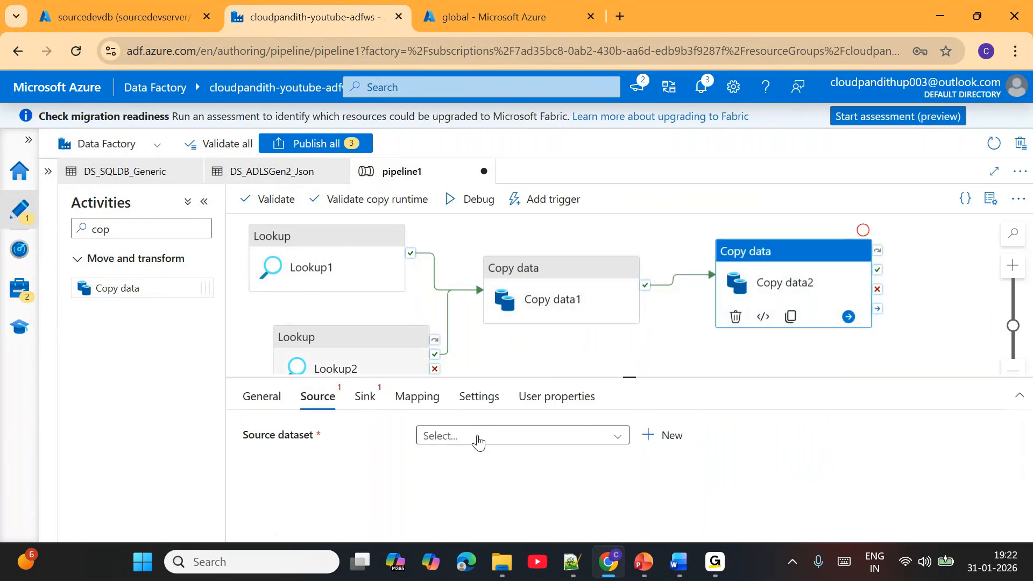
{"action": "left_click", "coordinate": [530, 459]}
{"action": "scroll", "coordinate": [602, 501], "scroll_direction": "down", "scroll_amount": 1}
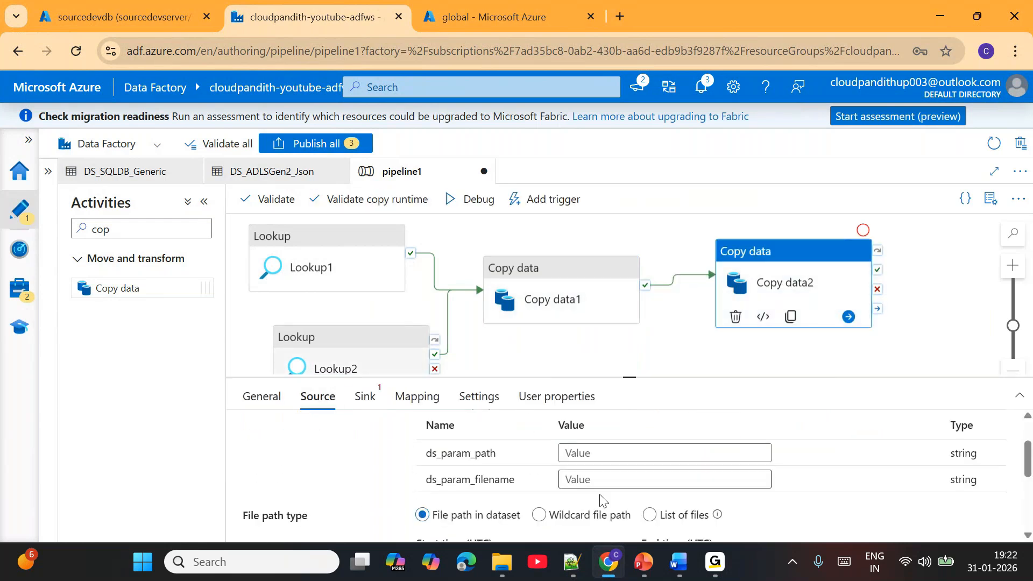
{"action": "left_click", "coordinate": [585, 481]}
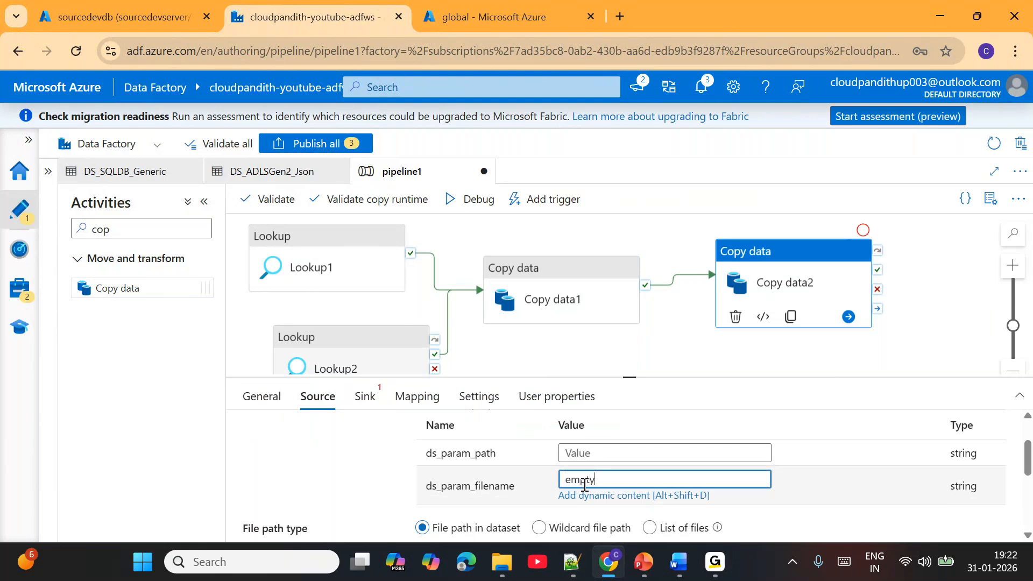
{"action": "left_click", "coordinate": [580, 452]}
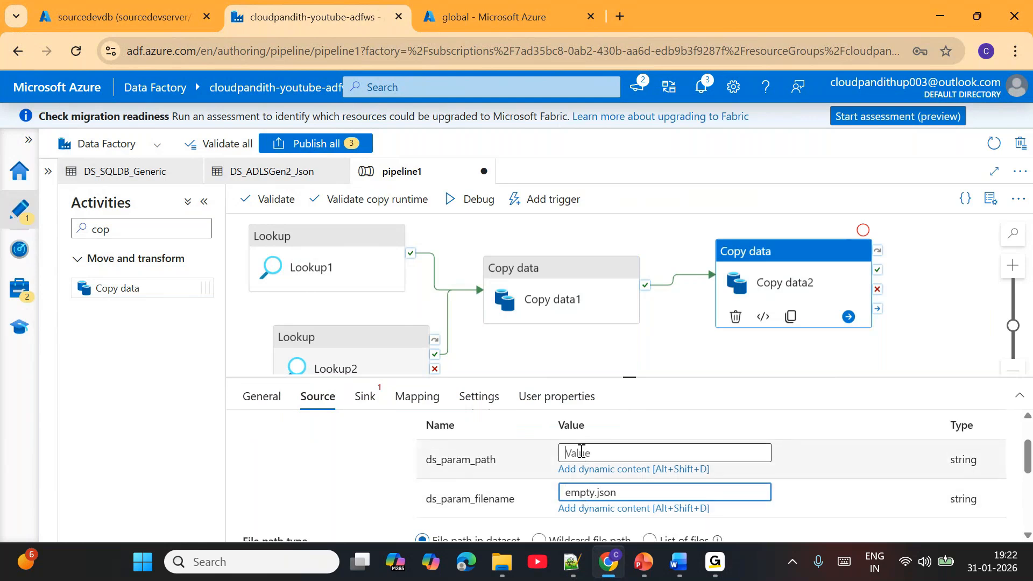
{"action": "type", "text": "global/"}
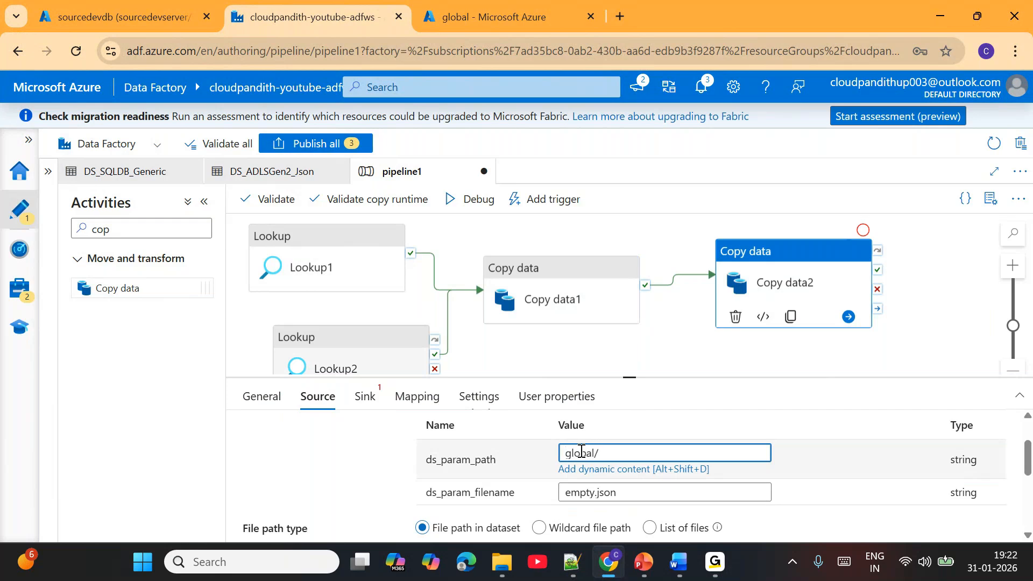
{"action": "type", "text": "dev/config"}
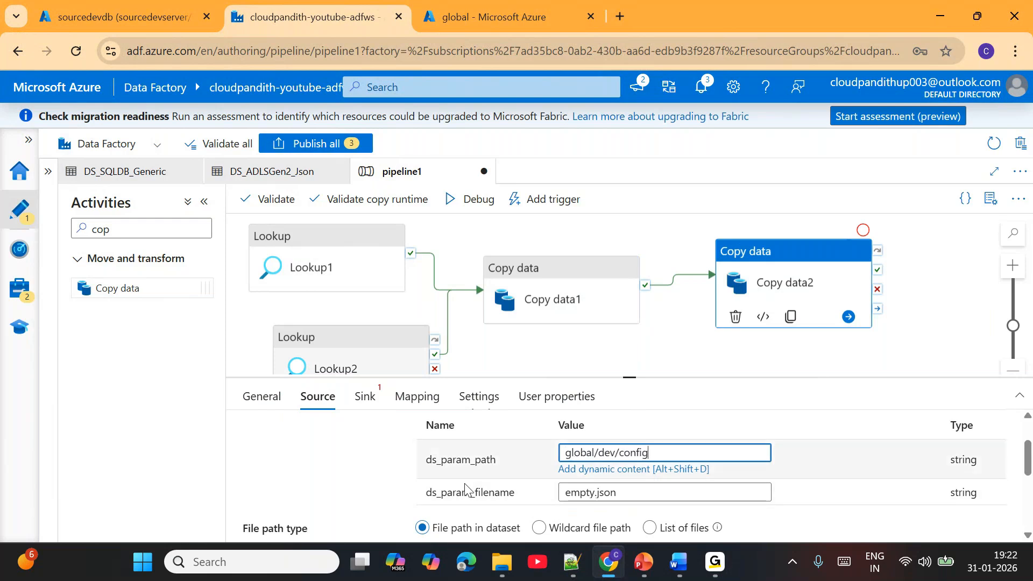
- Add an additional column to Copy data2's source, named lastProcessedValue as copied from lastload.json in Notepad++
{"action": "scroll", "coordinate": [371, 485], "scroll_direction": "down", "scroll_amount": 3}
{"action": "scroll", "coordinate": [375, 486], "scroll_direction": "down", "scroll_amount": 2}
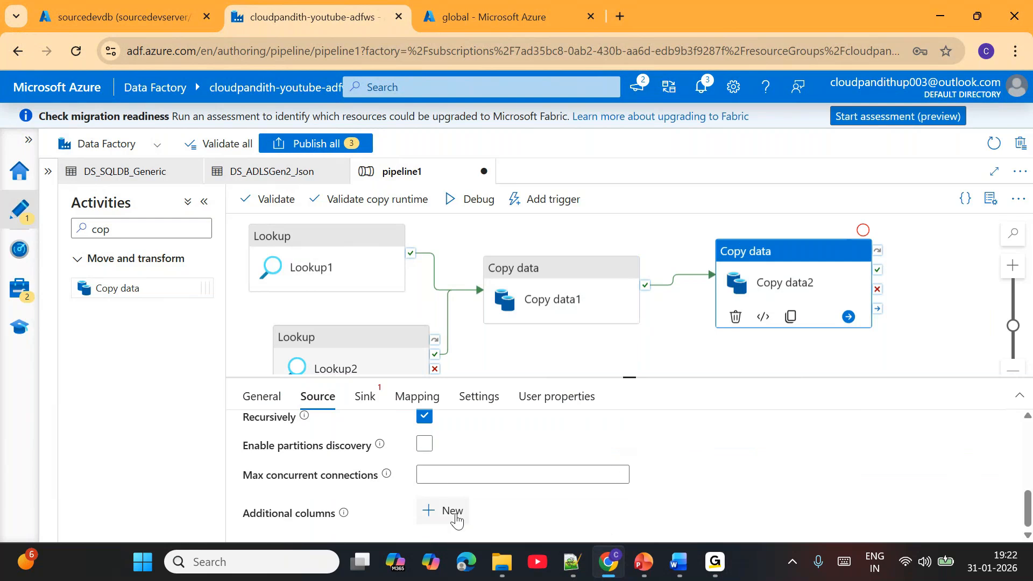
{"action": "left_click", "coordinate": [455, 514]}
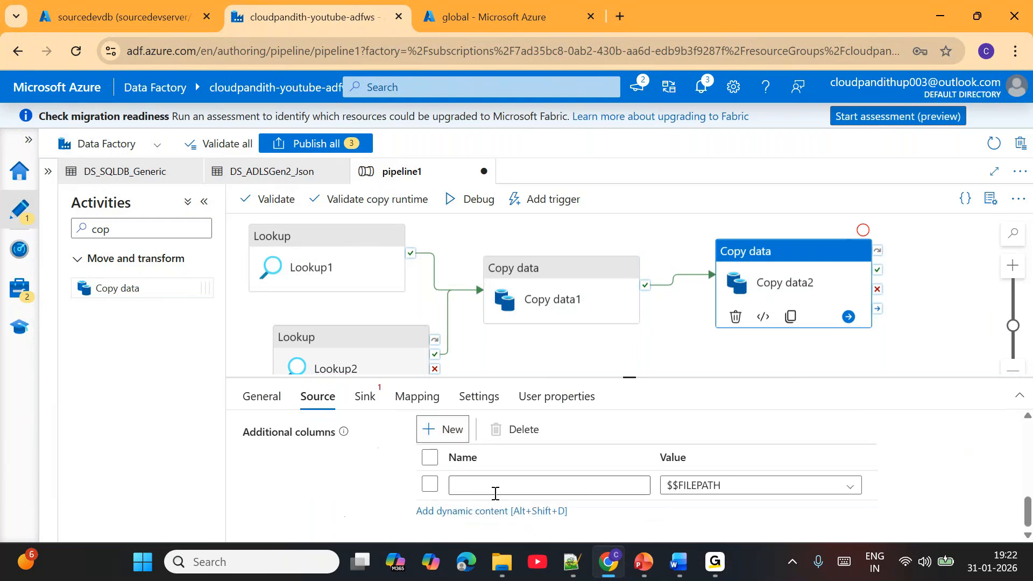
{"action": "left_click", "coordinate": [580, 577]}
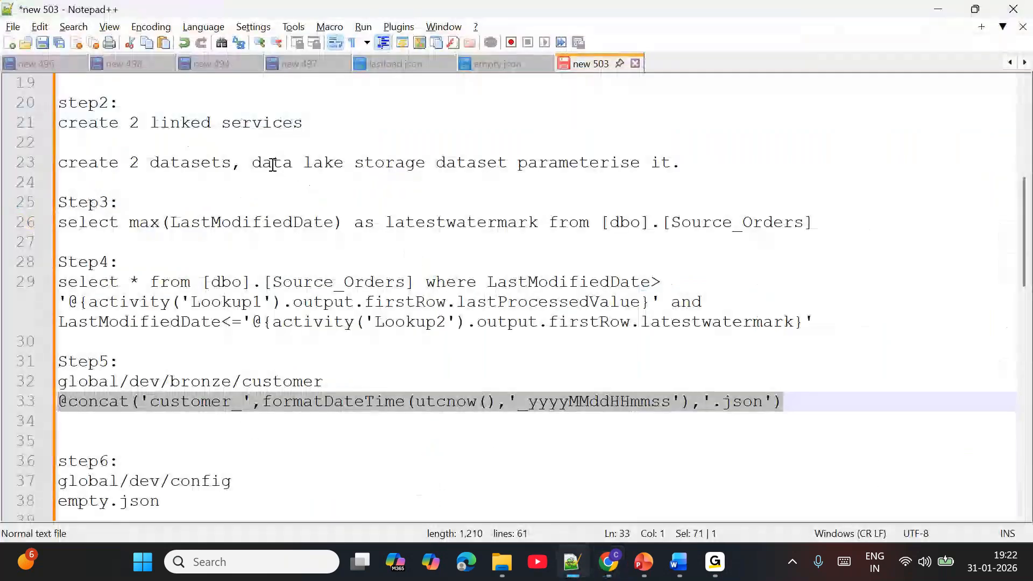
{"action": "scroll", "coordinate": [619, 201], "scroll_direction": "up", "scroll_amount": 6}
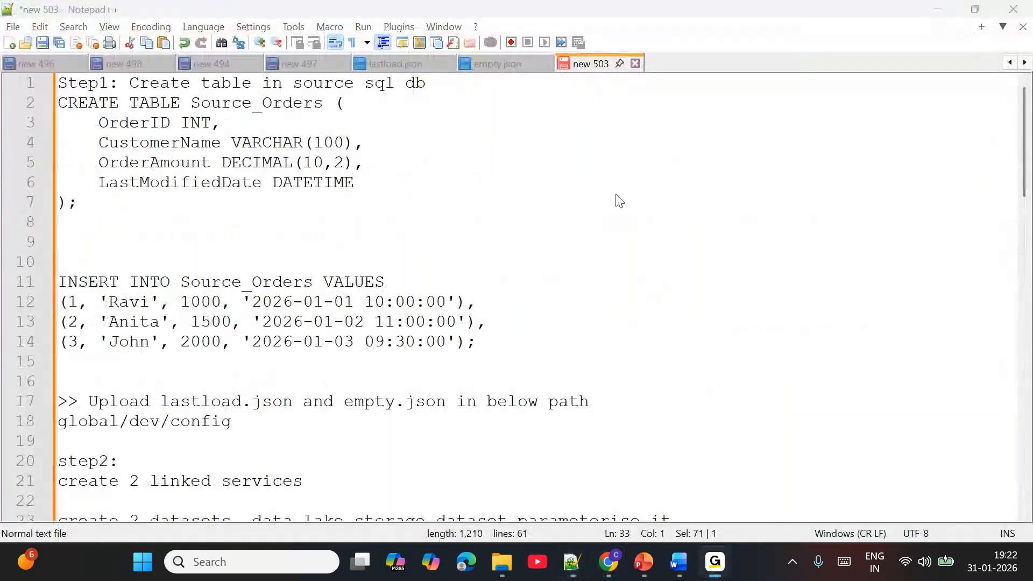
{"action": "left_click", "coordinate": [396, 64]}
{"action": "double_click", "coordinate": [214, 85]}
{"action": "key", "text": "ctrl+c"}
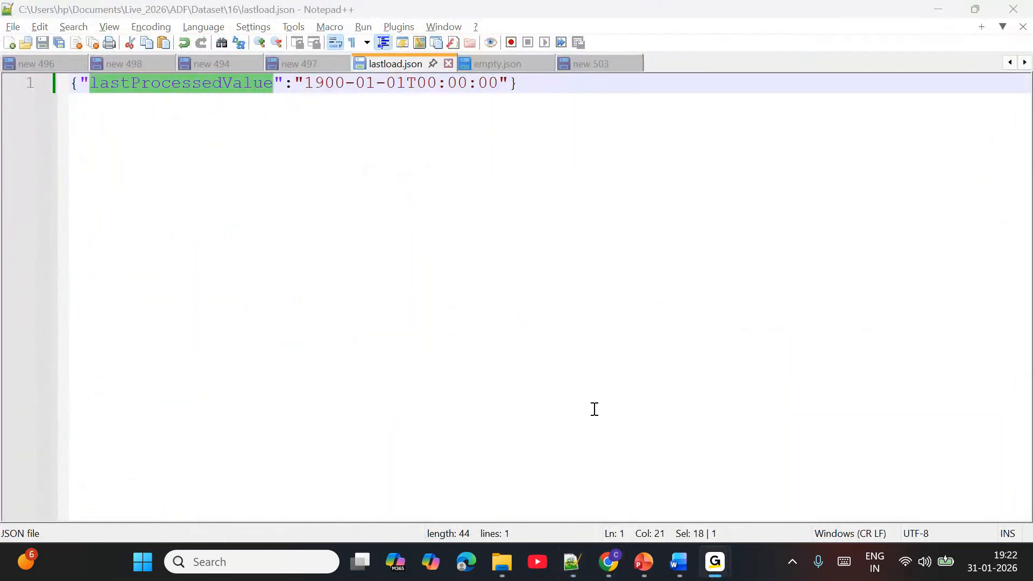
{"action": "left_click", "coordinate": [621, 575]}
{"action": "left_click", "coordinate": [549, 514]}
{"action": "key", "text": "ctrl+v"}
{"action": "left_click", "coordinate": [694, 486]}
{"action": "scroll", "coordinate": [758, 516], "scroll_direction": "down", "scroll_amount": 1}
{"action": "scroll", "coordinate": [758, 515], "scroll_direction": "down", "scroll_amount": 3}
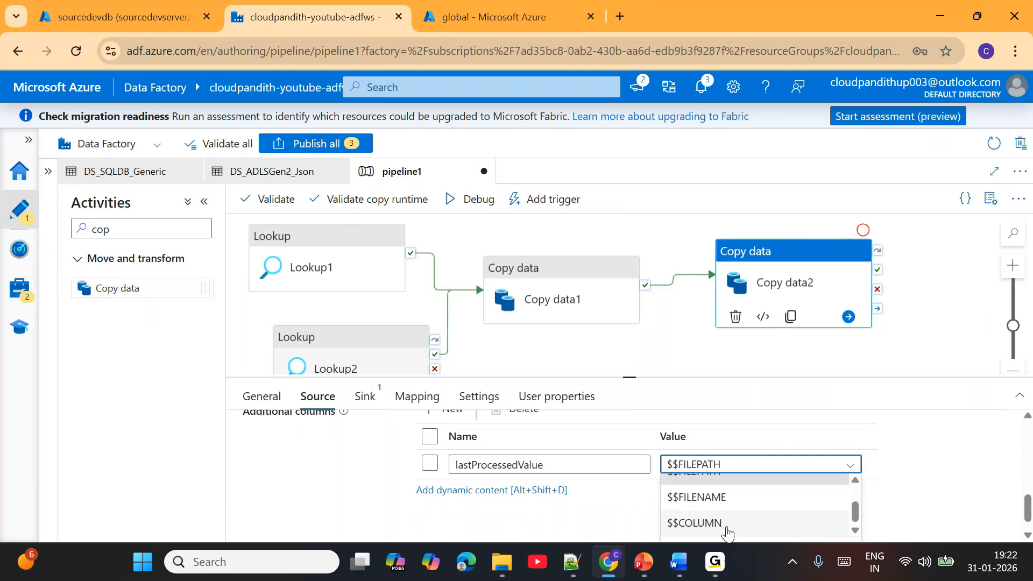
{"action": "scroll", "coordinate": [728, 532], "scroll_direction": "down", "scroll_amount": 1}
{"action": "left_click", "coordinate": [721, 526]}
{"action": "scroll", "coordinate": [652, 452], "scroll_direction": "down", "scroll_amount": 3}
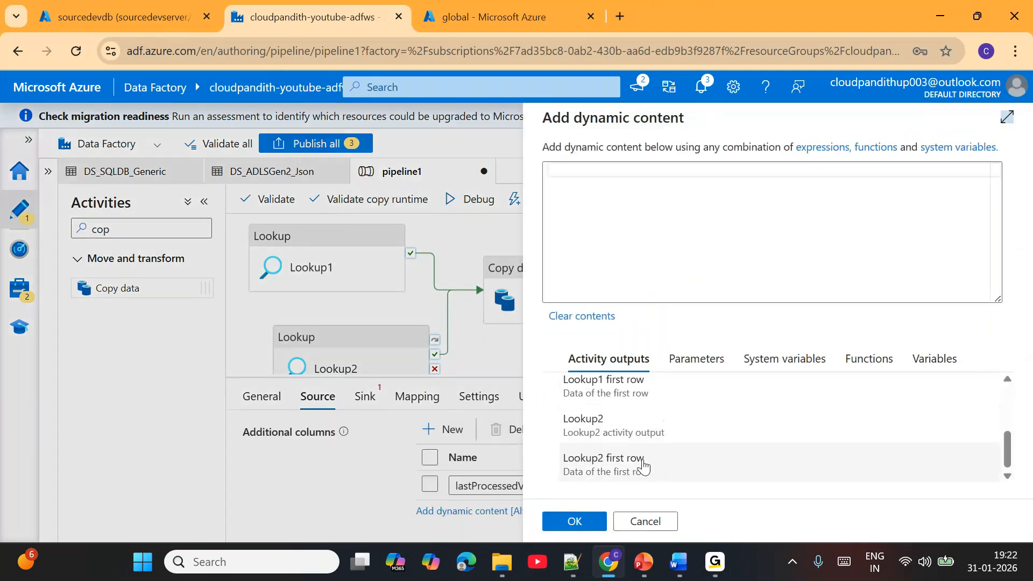
{"action": "left_click", "coordinate": [644, 466]}
{"action": "type", "text": ".latestwatermark"}
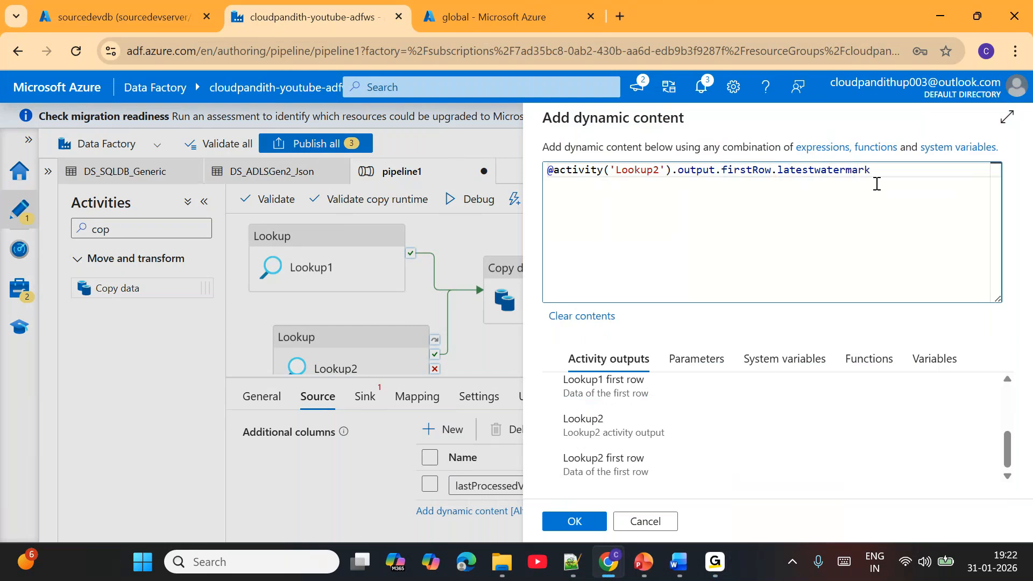
{"action": "left_click_drag", "start_coordinate": [897, 181], "coordinate": [547, 172]}
{"action": "left_click", "coordinate": [587, 522]}
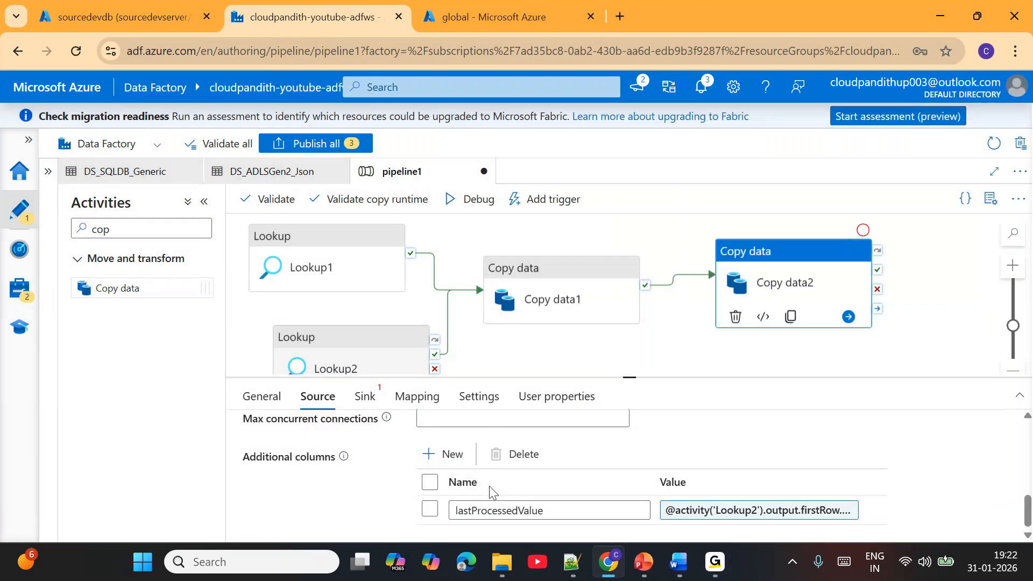
{"action": "scroll", "coordinate": [498, 516], "scroll_direction": "up", "scroll_amount": 10}
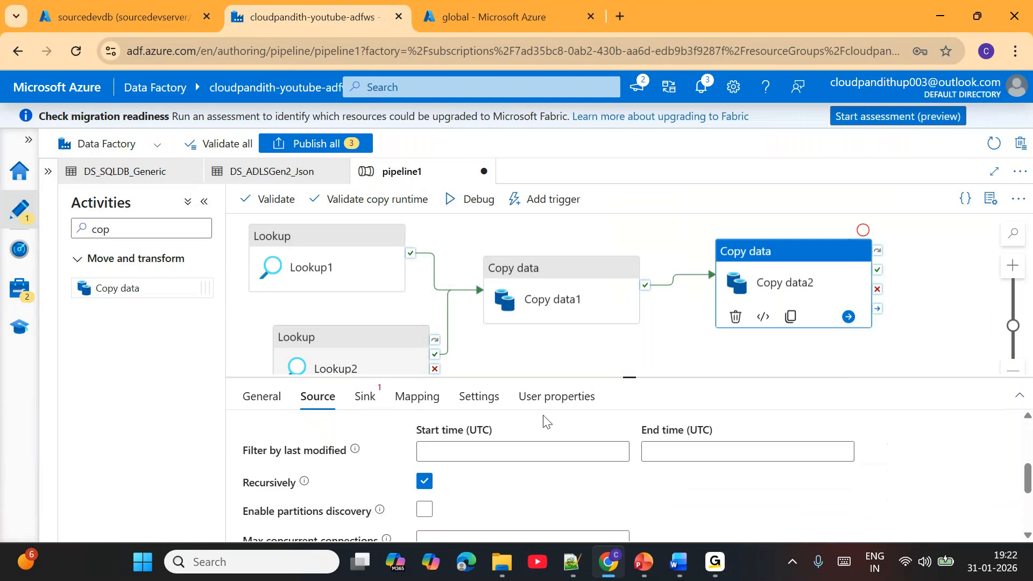
{"action": "scroll", "coordinate": [522, 479], "scroll_direction": "down", "scroll_amount": 10}
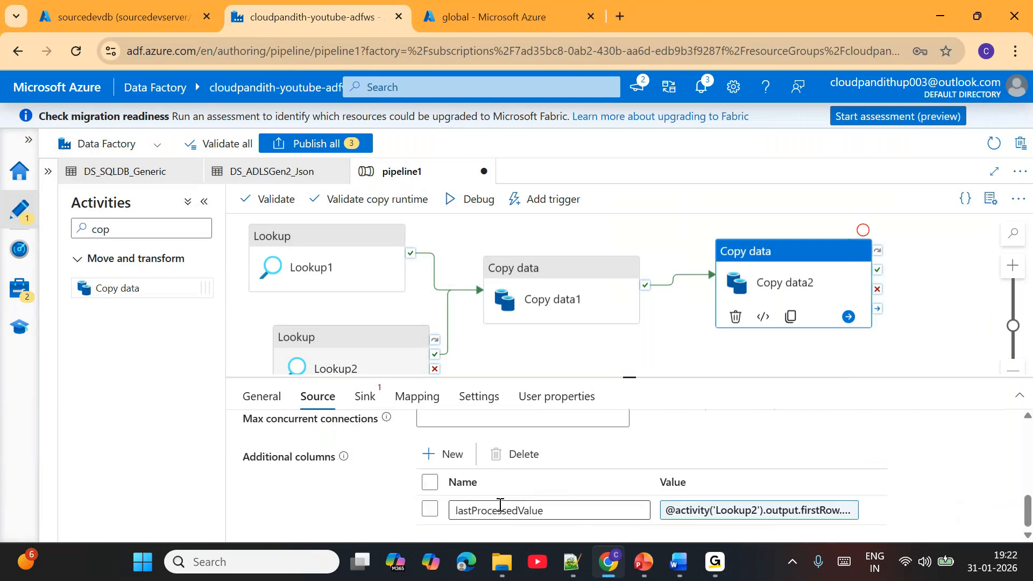
- Set Copy data2's sink dataset to DS_ADLSGen2_Json, with lastload.json as ds_param_filename, and fill in ds_param_path
{"action": "left_click", "coordinate": [363, 397]}
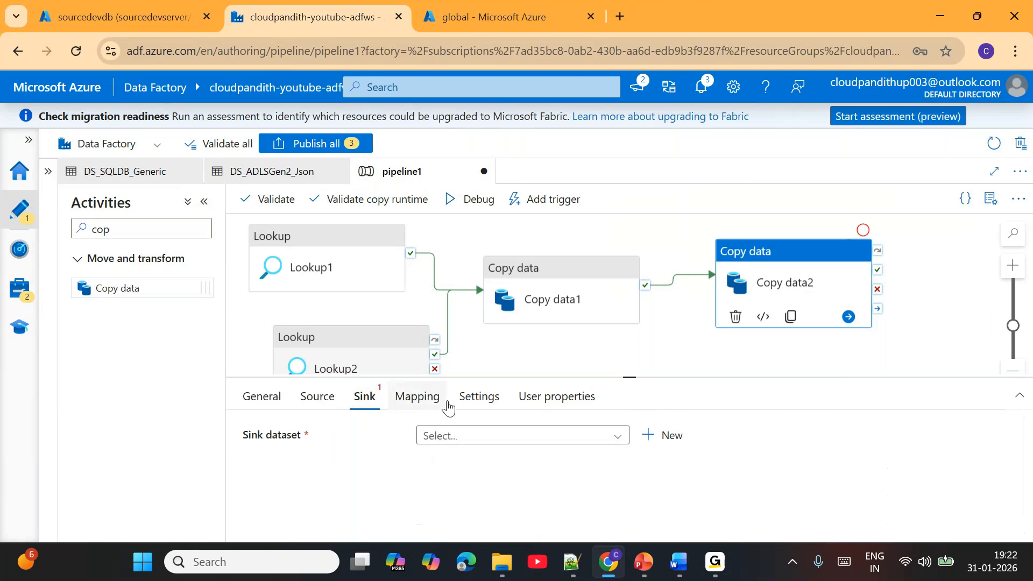
{"action": "left_click", "coordinate": [479, 436]}
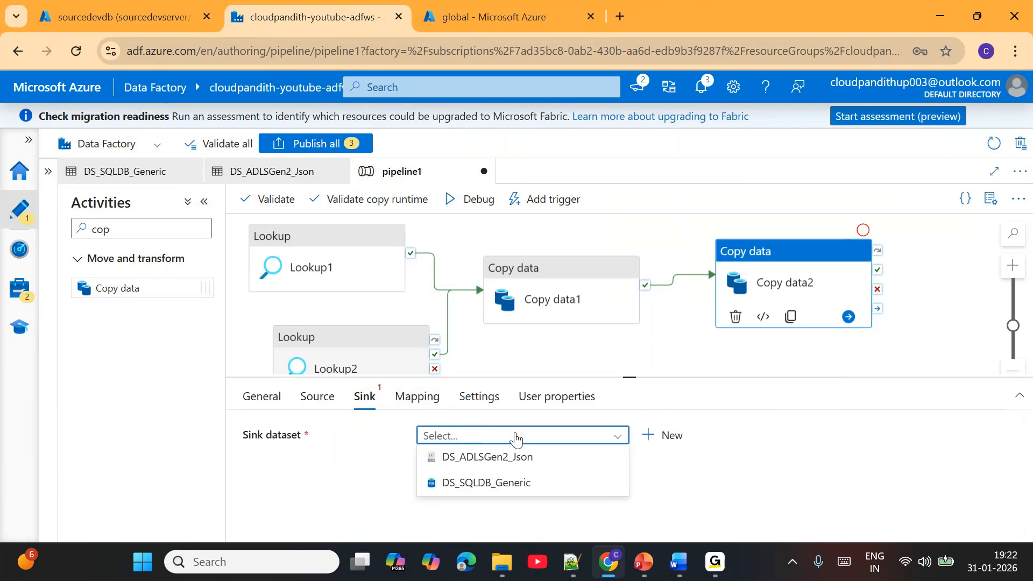
{"action": "left_click", "coordinate": [509, 466]}
{"action": "scroll", "coordinate": [596, 509], "scroll_direction": "down", "scroll_amount": 1}
{"action": "left_click", "coordinate": [588, 496]}
{"action": "type", "text": "lastload.json"}
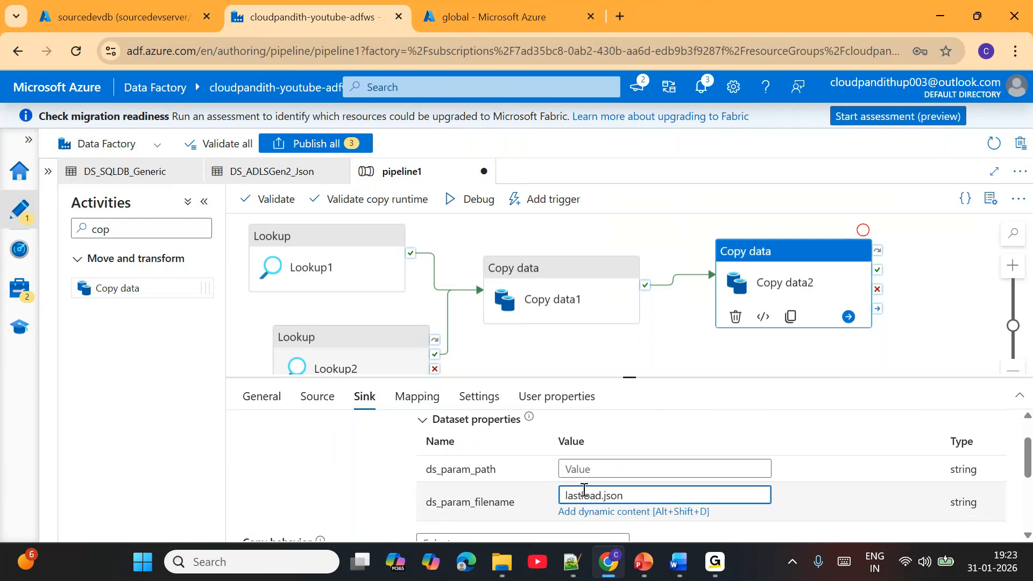
{"action": "left_click", "coordinate": [581, 470]}
{"action": "type", "text": "g"}
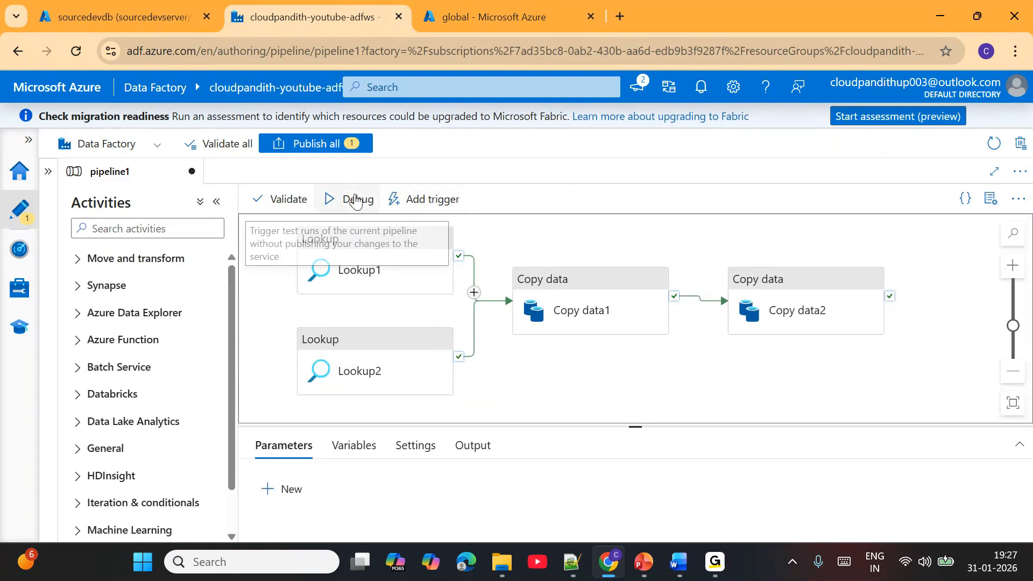
- Run pipeline1 in debug mode, refresh the run status, and open Lookup1's activity output
{"action": "left_click", "coordinate": [353, 200]}
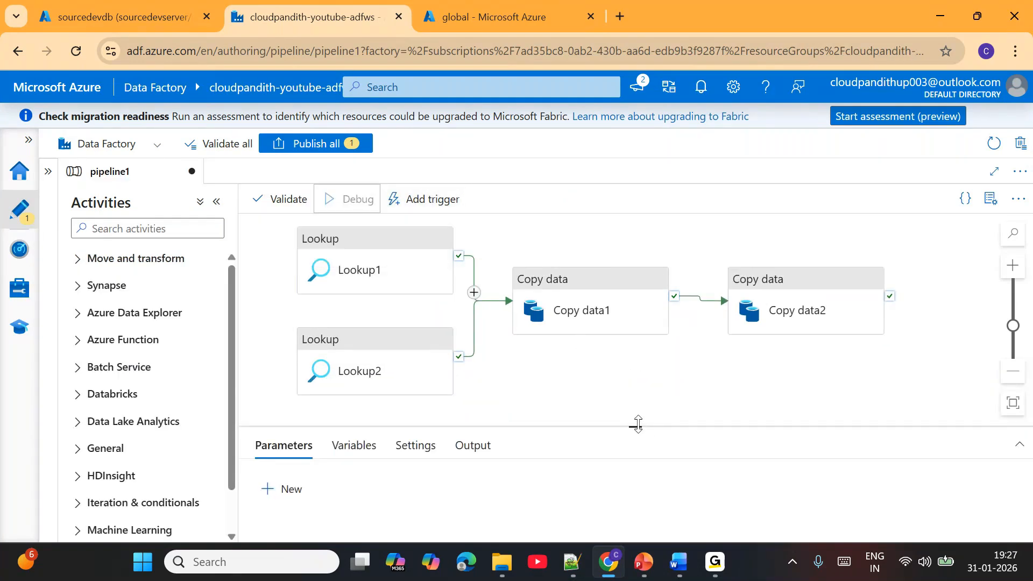
{"action": "left_click_drag", "start_coordinate": [637, 426], "coordinate": [616, 330]}
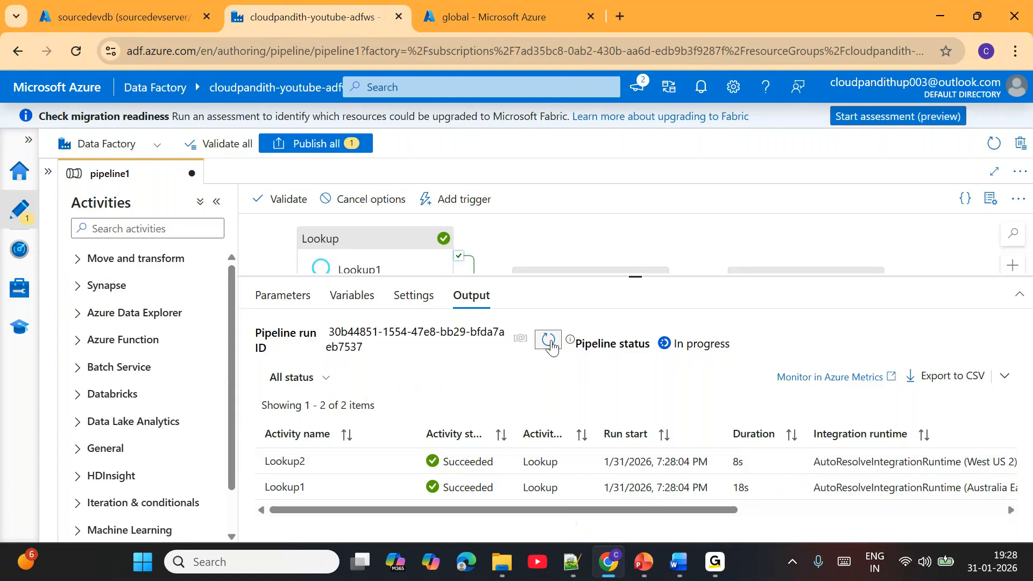
{"action": "left_click", "coordinate": [552, 346]}
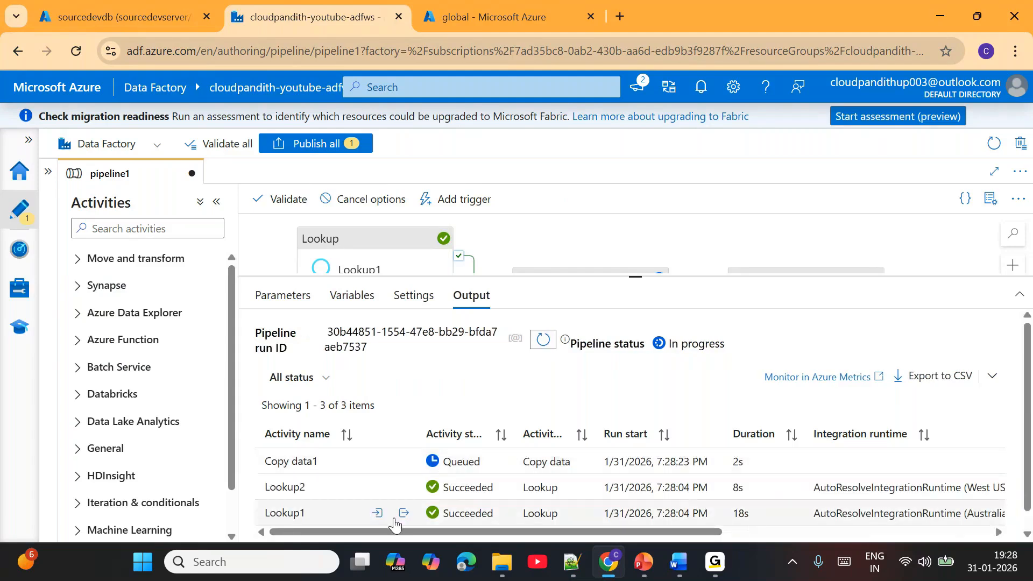
{"action": "left_click", "coordinate": [404, 514]}
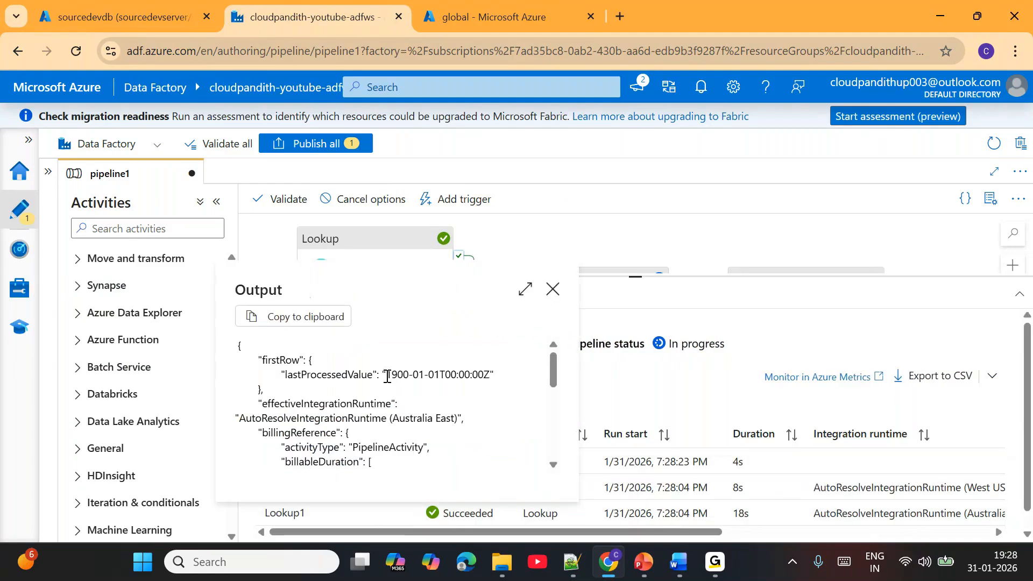
- Check the lastProcessedValue in Lookup1's output and the latestwatermark in Lookup2's output
{"action": "left_click_drag", "start_coordinate": [387, 375], "coordinate": [493, 376]}
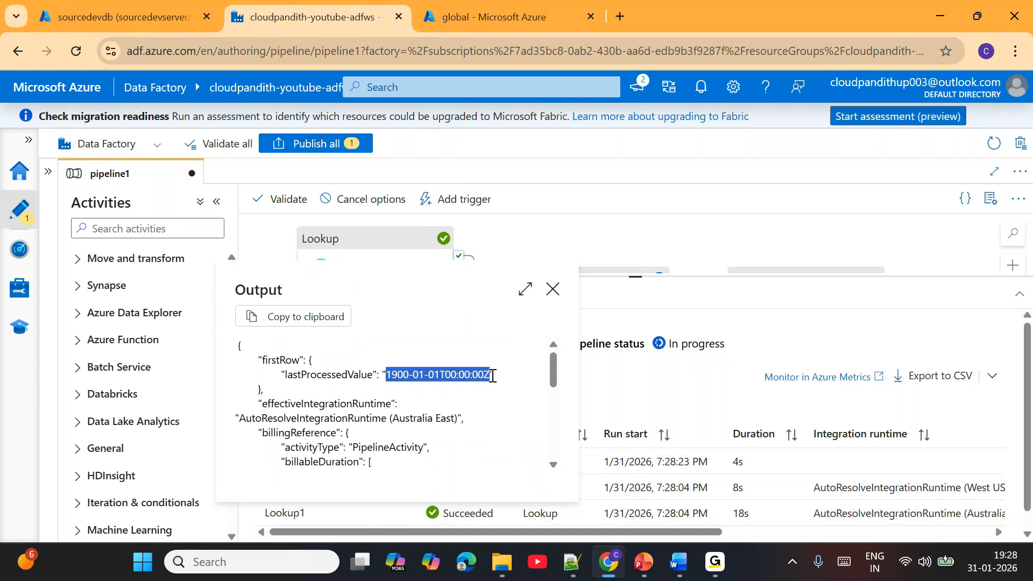
{"action": "left_click", "coordinate": [552, 289]}
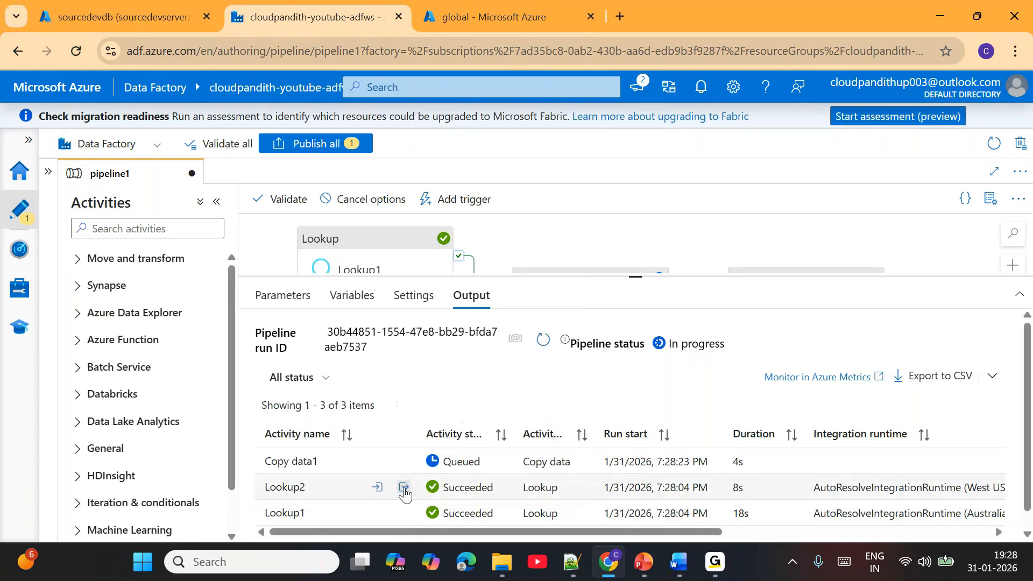
{"action": "left_click", "coordinate": [404, 489]}
{"action": "left_click_drag", "start_coordinate": [373, 351], "coordinate": [477, 351]}
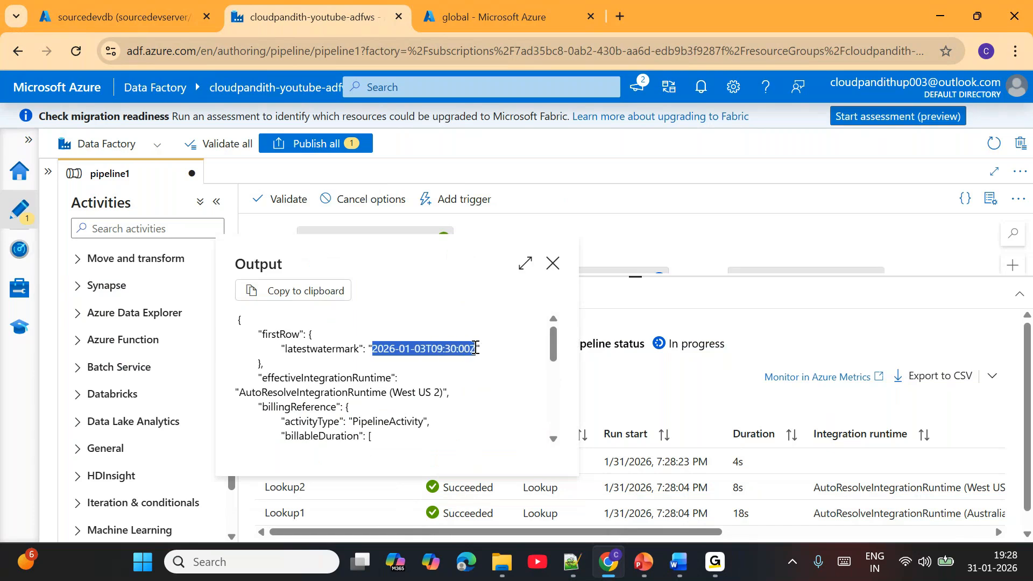
{"action": "left_click", "coordinate": [554, 264]}
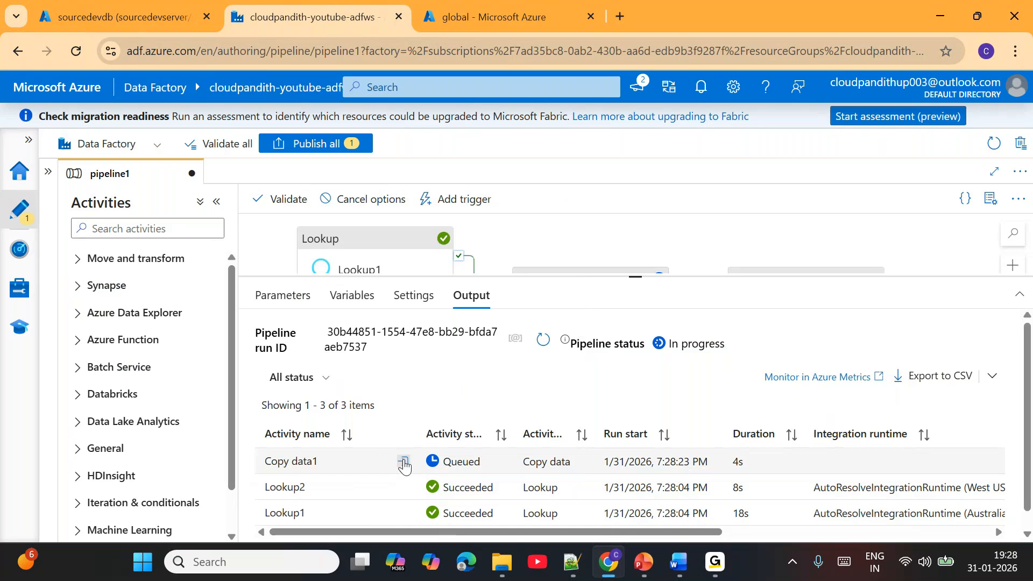
- Review the sqlReaderQuery and its LastModifiedDate bounds in Copy data1's input
{"action": "left_click", "coordinate": [404, 462]}
{"action": "left_click_drag", "start_coordinate": [350, 338], "coordinate": [434, 366]}
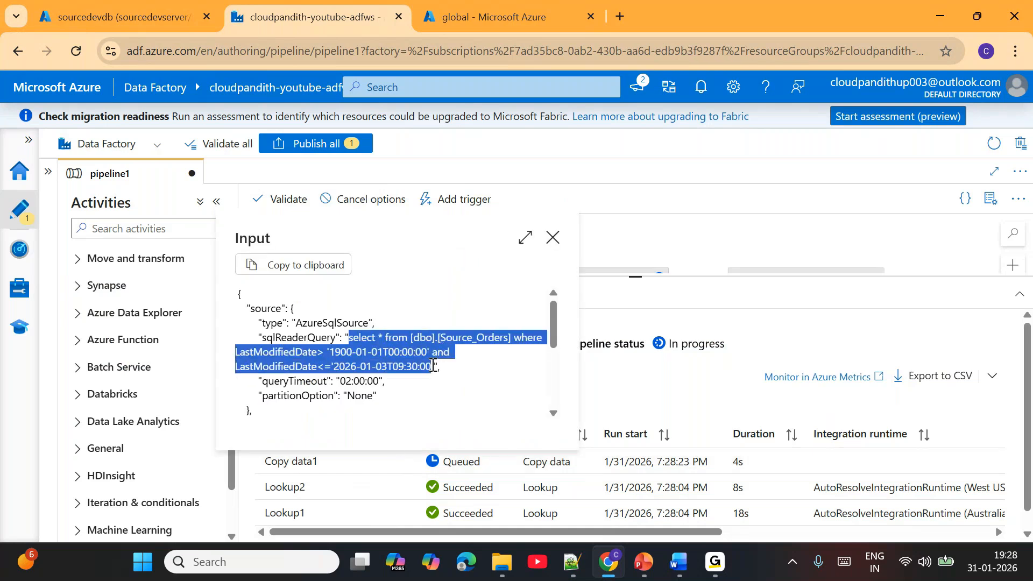
{"action": "left_click", "coordinate": [334, 352]}
{"action": "left_click_drag", "start_coordinate": [330, 352], "coordinate": [394, 366]}
{"action": "left_click", "coordinate": [553, 238]}
- Check the rows read and rows written in Copy data1's copy details
{"action": "left_click", "coordinate": [399, 462]}
{"action": "left_click_drag", "start_coordinate": [287, 342], "coordinate": [304, 349]}
{"action": "left_click_drag", "start_coordinate": [758, 362], "coordinate": [771, 362]}
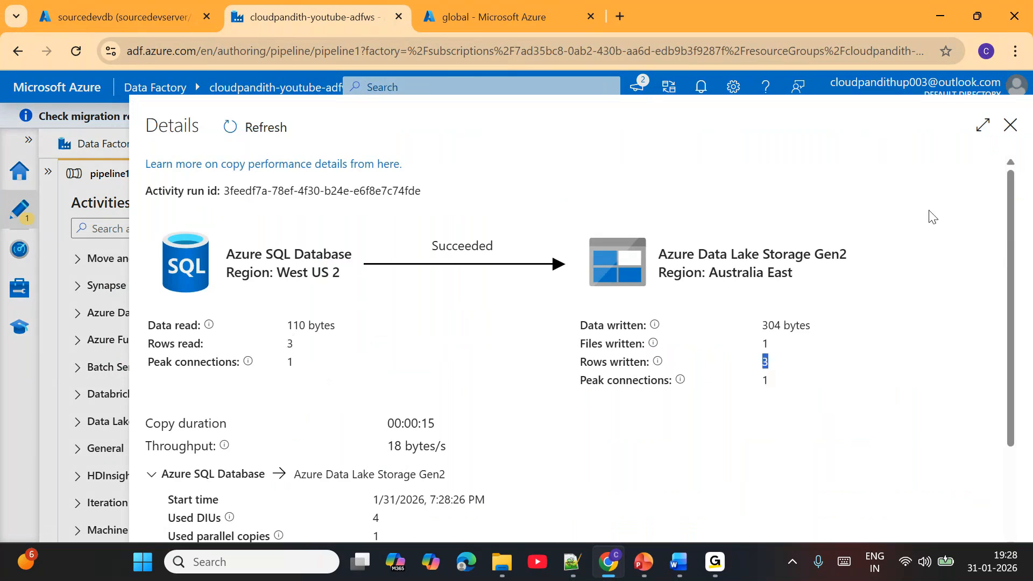
{"action": "left_click", "coordinate": [1010, 129]}
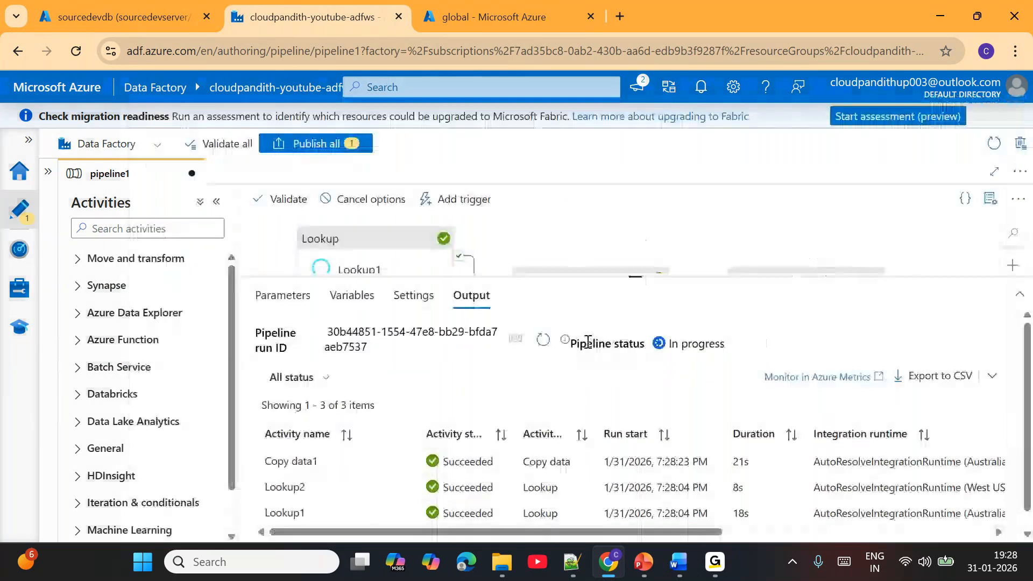
- Refresh the run status and inspect the additional column's name and value in Copy data2's input until the run finishes
{"action": "left_click", "coordinate": [544, 341]}
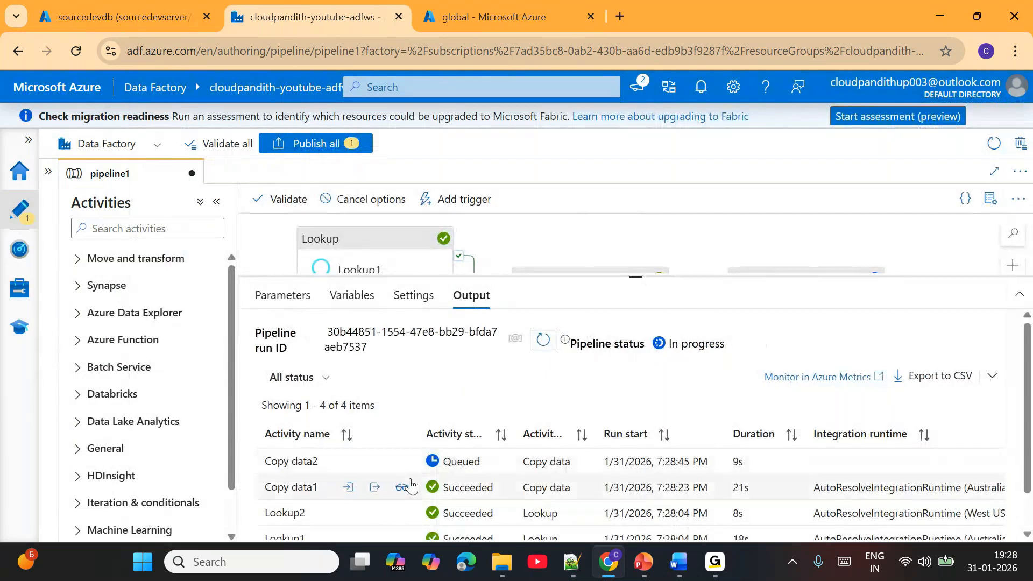
{"action": "left_click", "coordinate": [405, 461]}
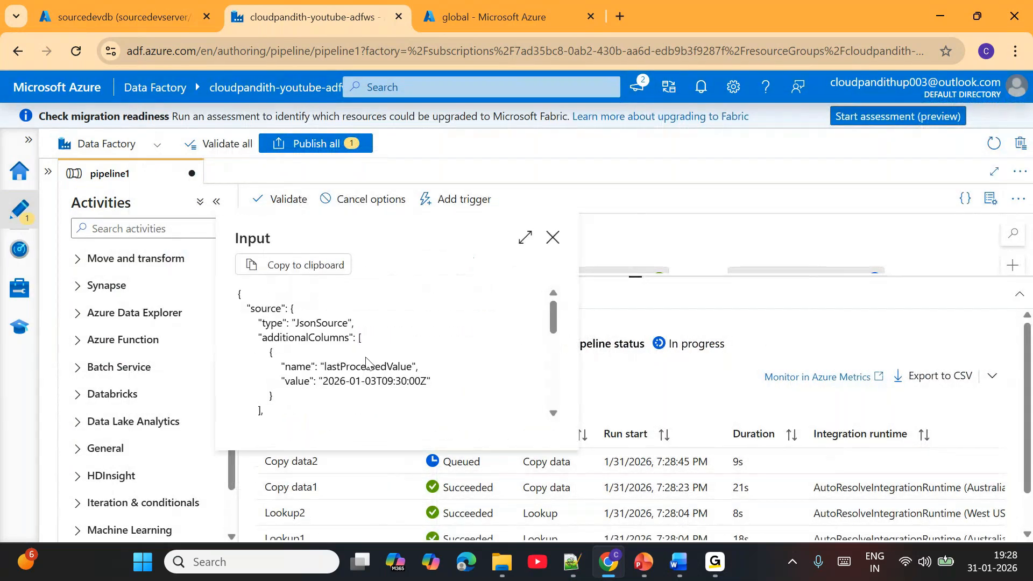
{"action": "left_click_drag", "start_coordinate": [329, 367], "coordinate": [412, 361]}
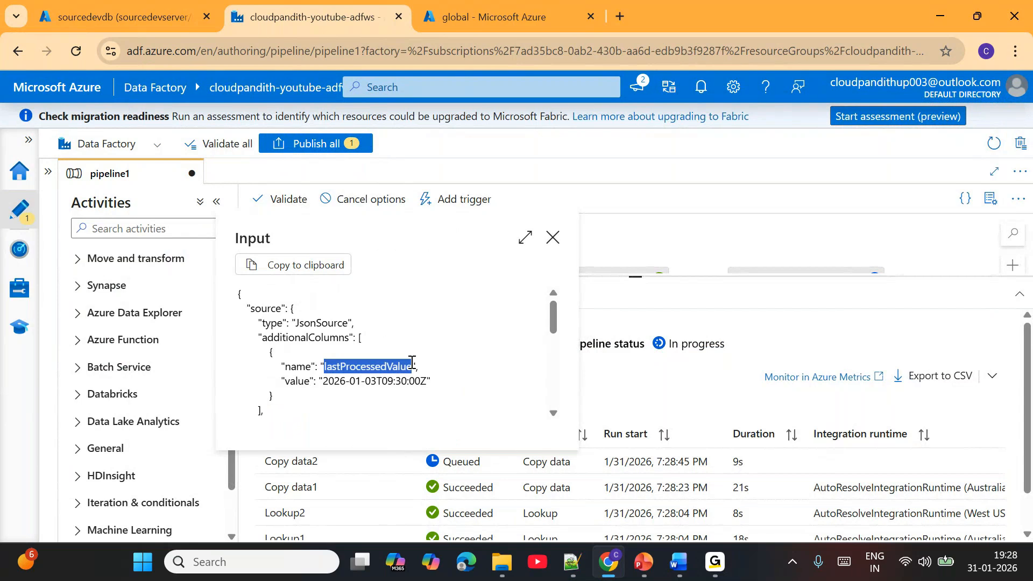
{"action": "left_click_drag", "start_coordinate": [305, 323], "coordinate": [357, 328]}
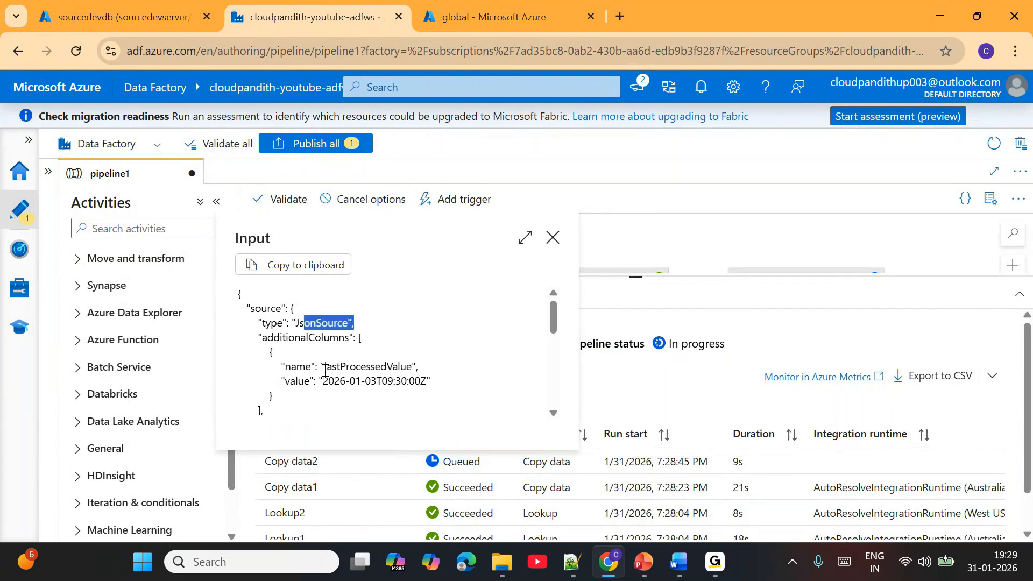
{"action": "left_click_drag", "start_coordinate": [325, 381], "coordinate": [410, 378]}
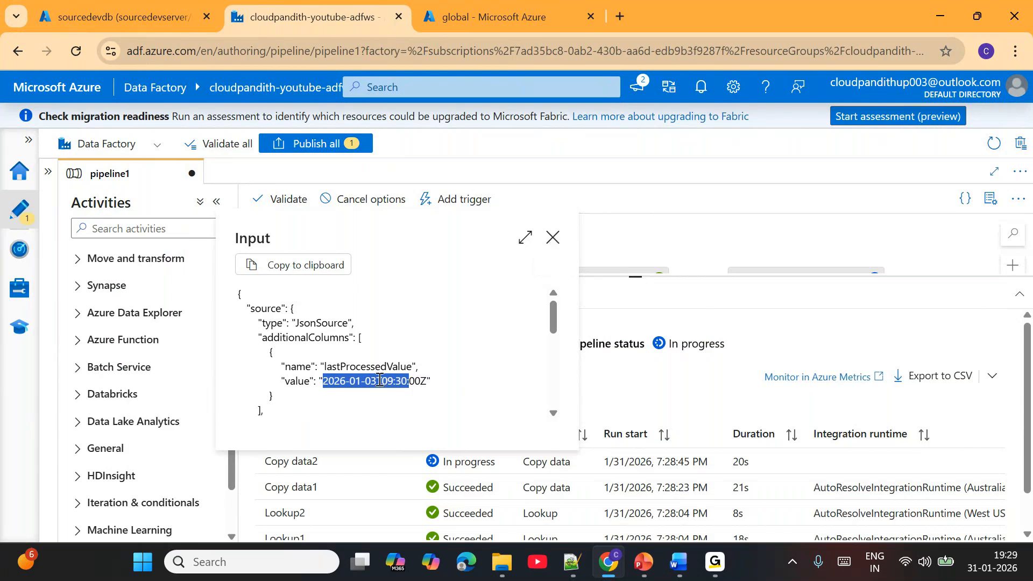
{"action": "left_click_drag", "start_coordinate": [360, 378], "coordinate": [365, 381]}
{"action": "left_click", "coordinate": [550, 241]}
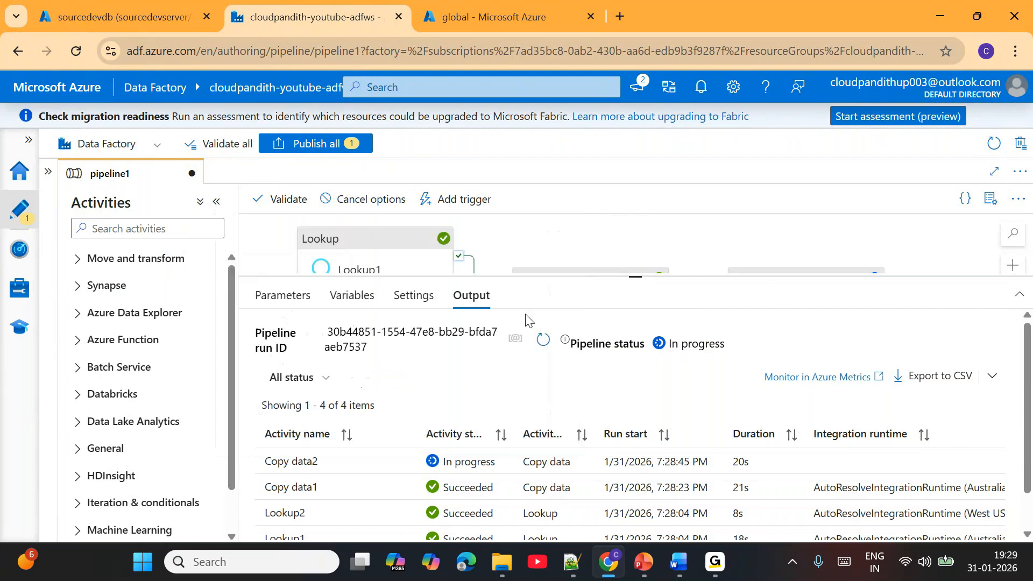
{"action": "left_click", "coordinate": [542, 341]}
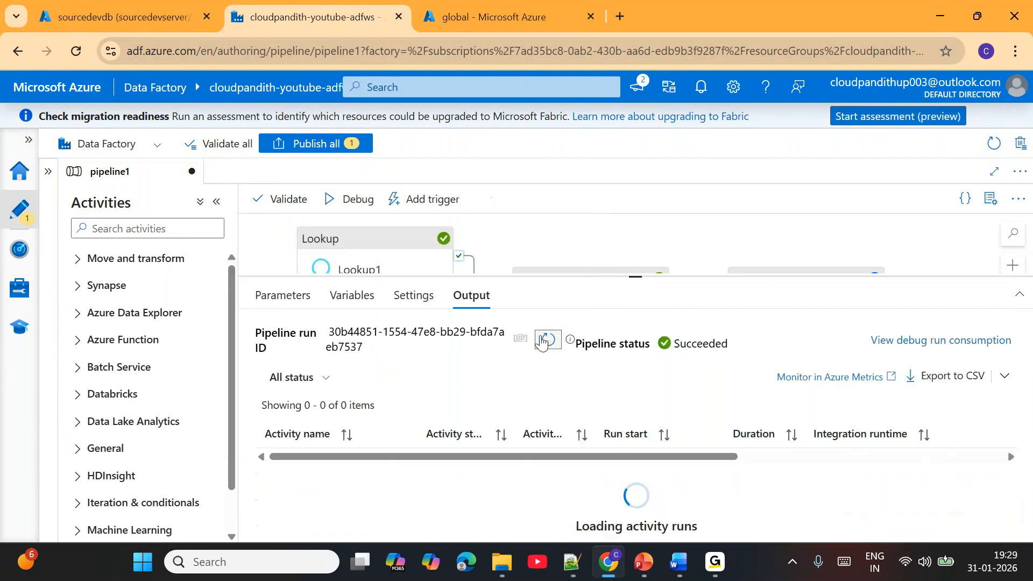
- Refresh the dev/bronze/customer folder in the global container and view the contents of customer_20260131135823.json
{"action": "left_click", "coordinate": [483, 7]}
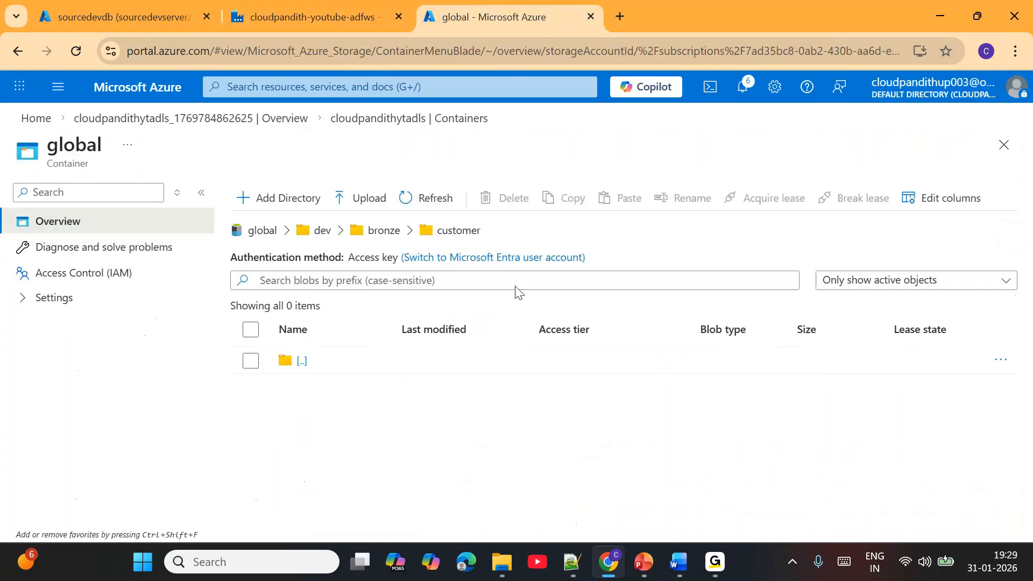
{"action": "left_click", "coordinate": [416, 207]}
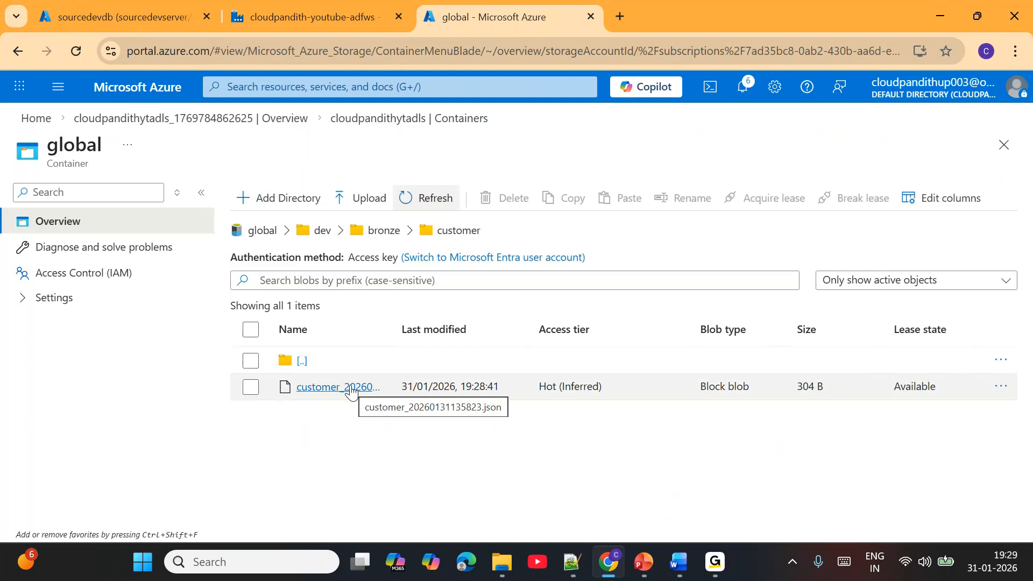
{"action": "left_click", "coordinate": [351, 388]}
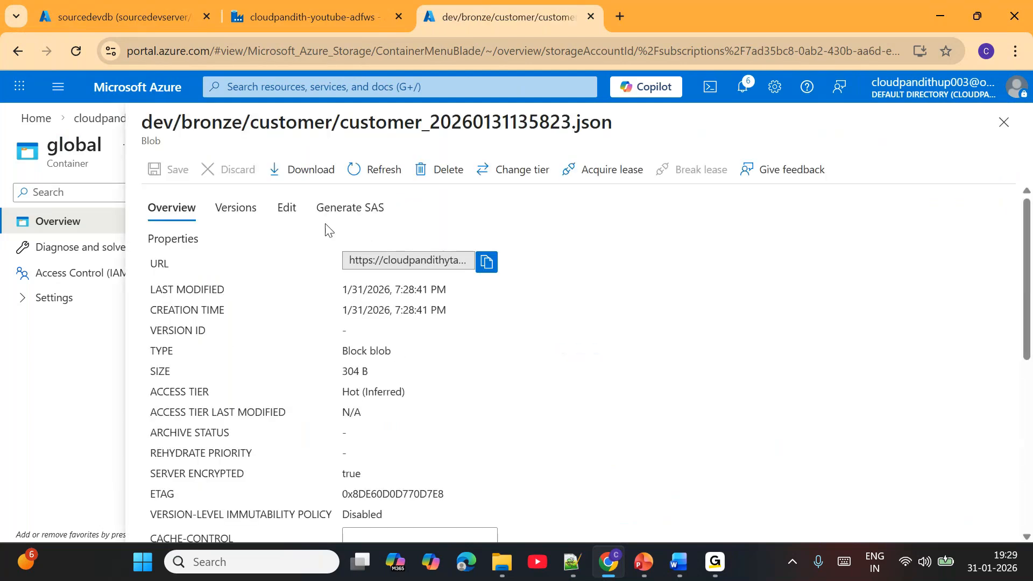
{"action": "left_click", "coordinate": [293, 212]}
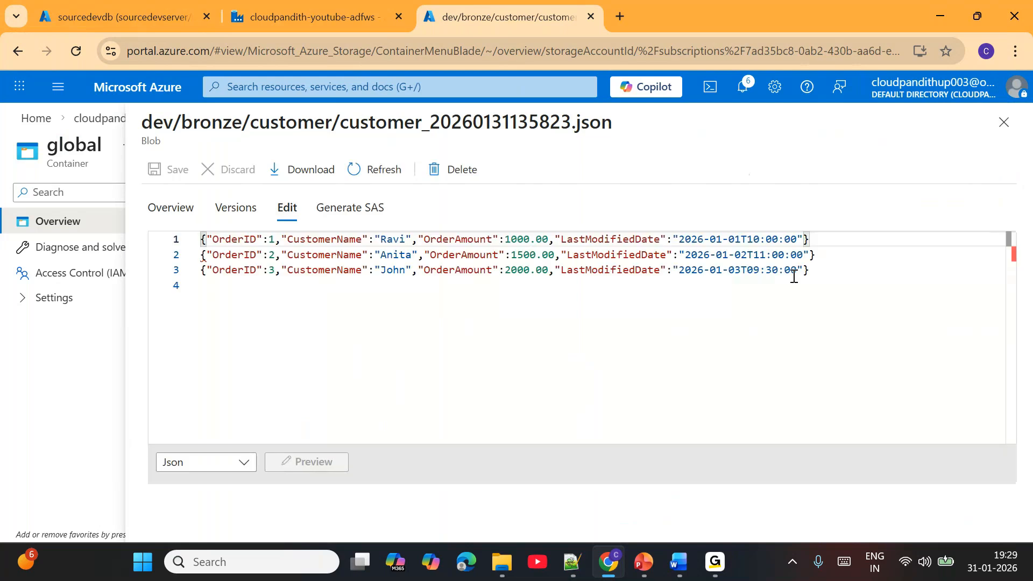
{"action": "left_click_drag", "start_coordinate": [779, 272], "coordinate": [201, 238]}
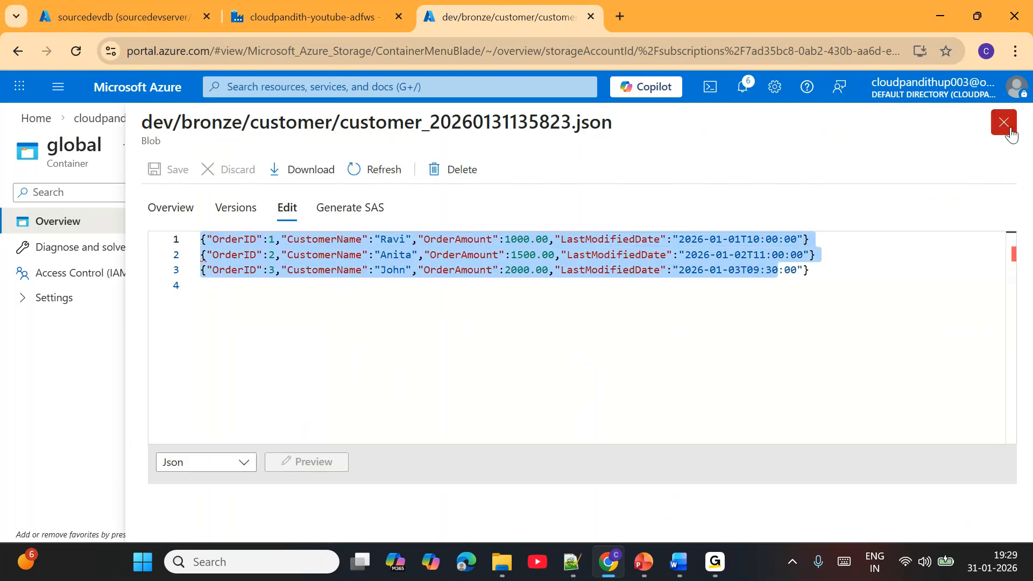
{"action": "left_click", "coordinate": [1004, 122]}
- Open lastload.json in the dev/config folder and check its lastProcessedValue
{"action": "left_click", "coordinate": [386, 235]}
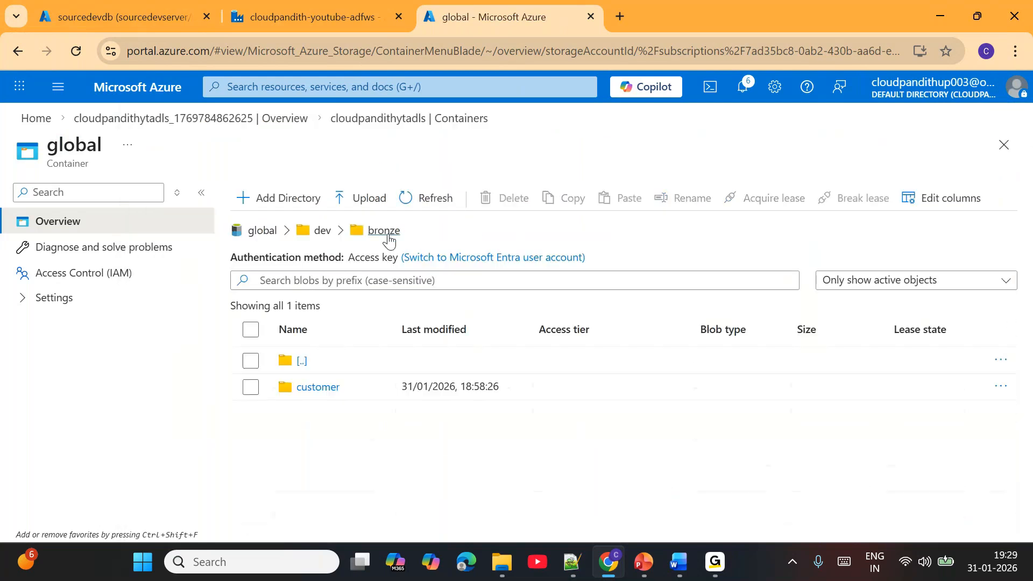
{"action": "left_click", "coordinate": [323, 232]}
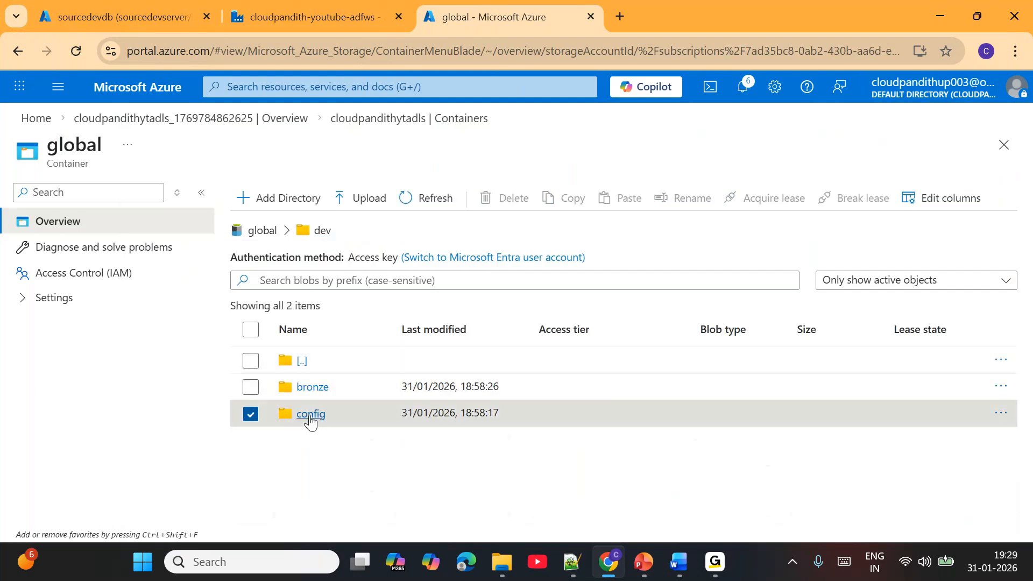
{"action": "left_click", "coordinate": [310, 413]}
{"action": "left_click", "coordinate": [323, 415]}
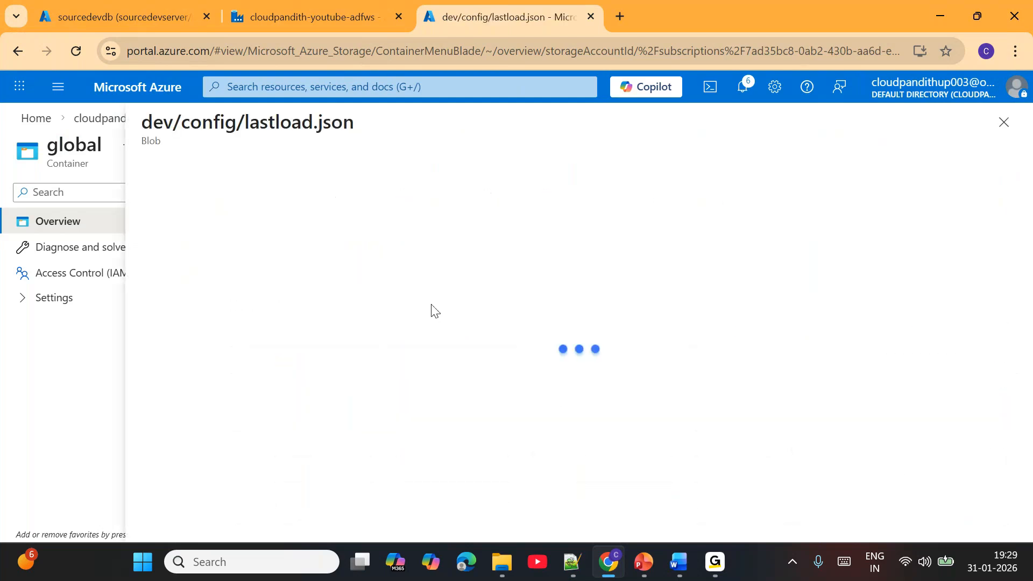
{"action": "left_click", "coordinate": [290, 208]}
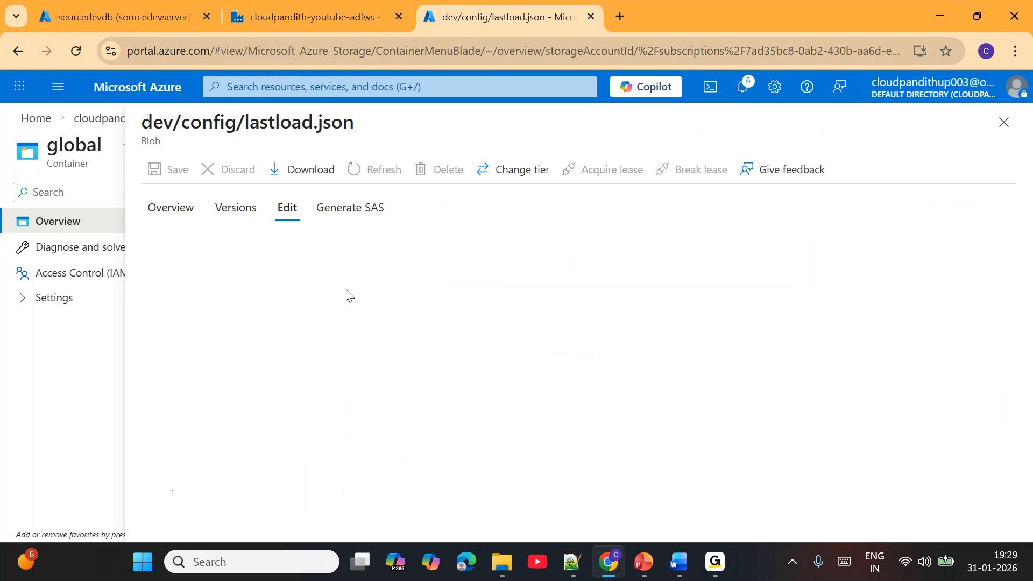
{"action": "left_click_drag", "start_coordinate": [347, 239], "coordinate": [430, 239]}
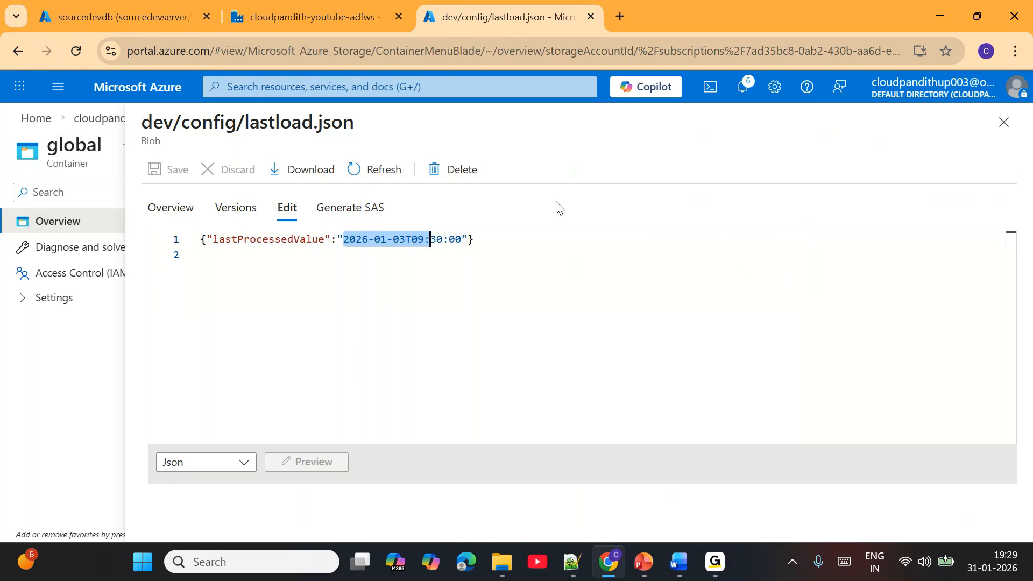
- Switch back to Data Factory, run pipeline1 in debug mode again, and check the watermark in Lookup1's output
{"action": "left_click", "coordinate": [333, 6]}
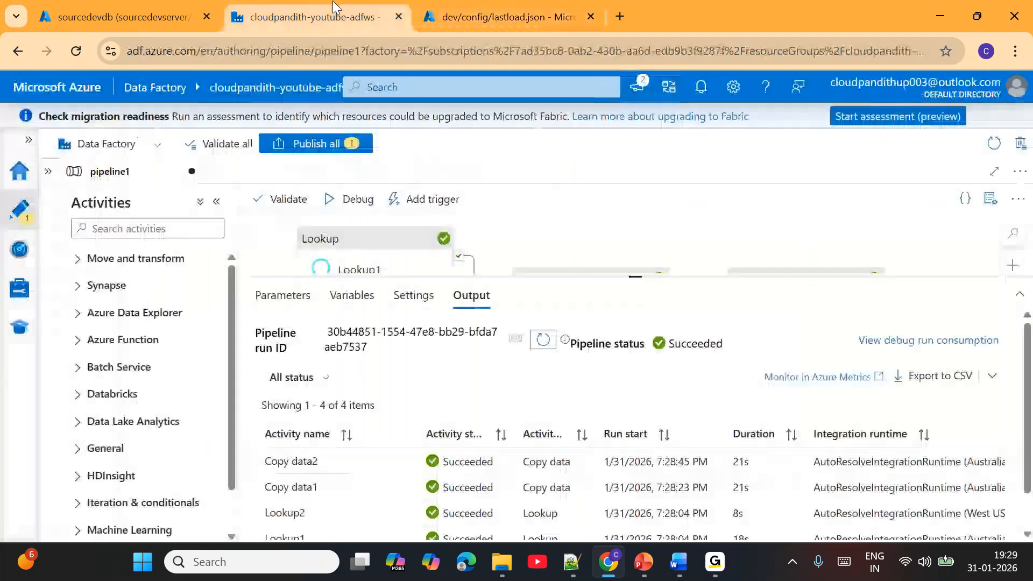
{"action": "left_click", "coordinate": [357, 200]}
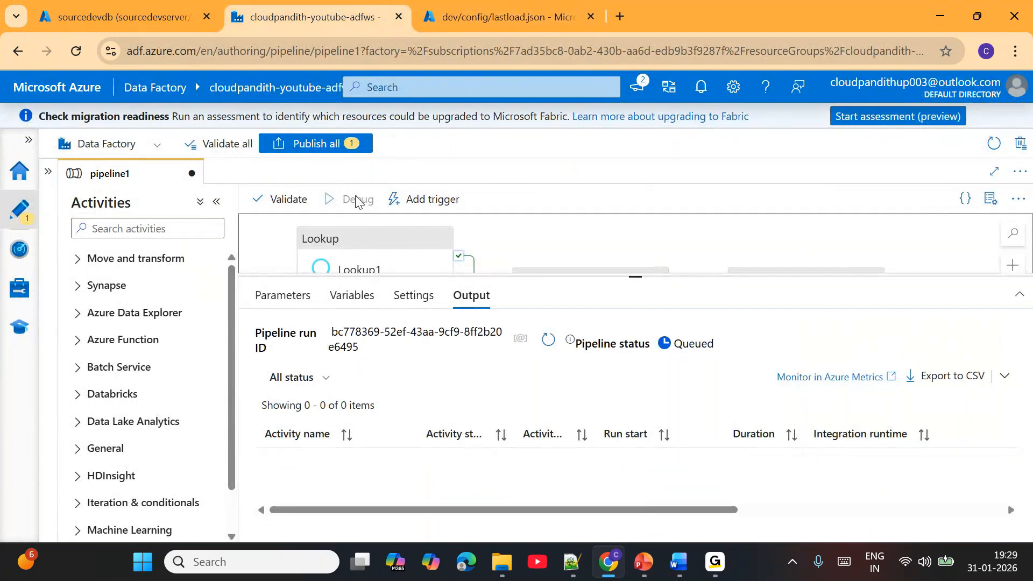
{"action": "left_click", "coordinate": [549, 340]}
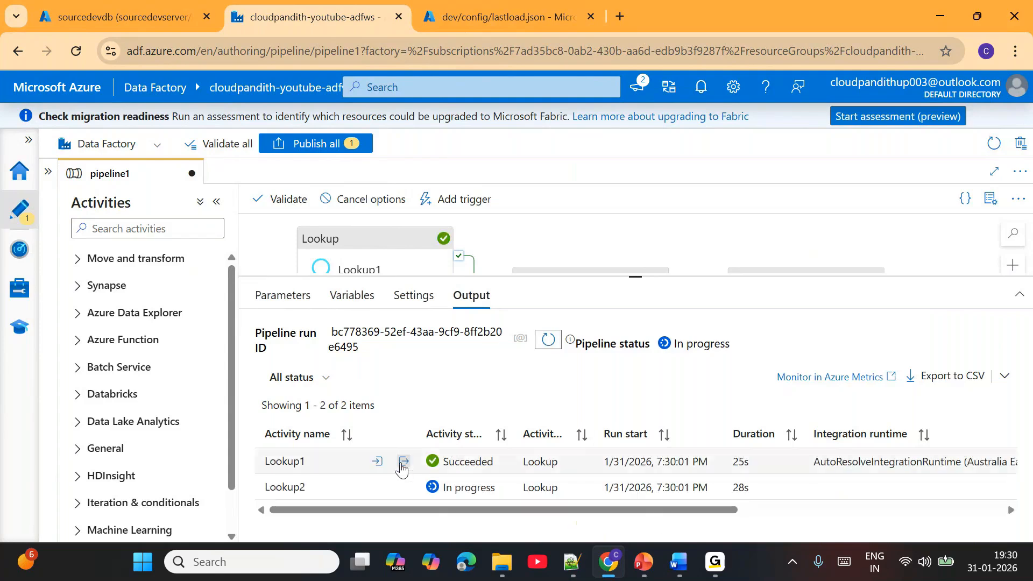
{"action": "left_click", "coordinate": [402, 464]}
{"action": "left_click_drag", "start_coordinate": [386, 323], "coordinate": [445, 323]}
{"action": "left_click", "coordinate": [555, 241]}
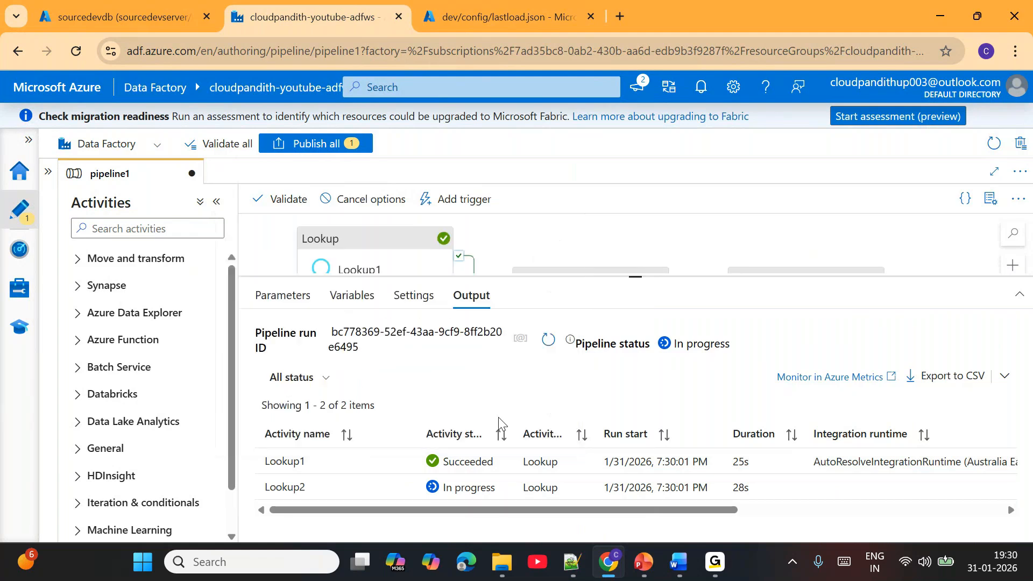
- Refresh the second debug run's status and check the latestwatermark in Lookup2's output
{"action": "left_click", "coordinate": [550, 341]}
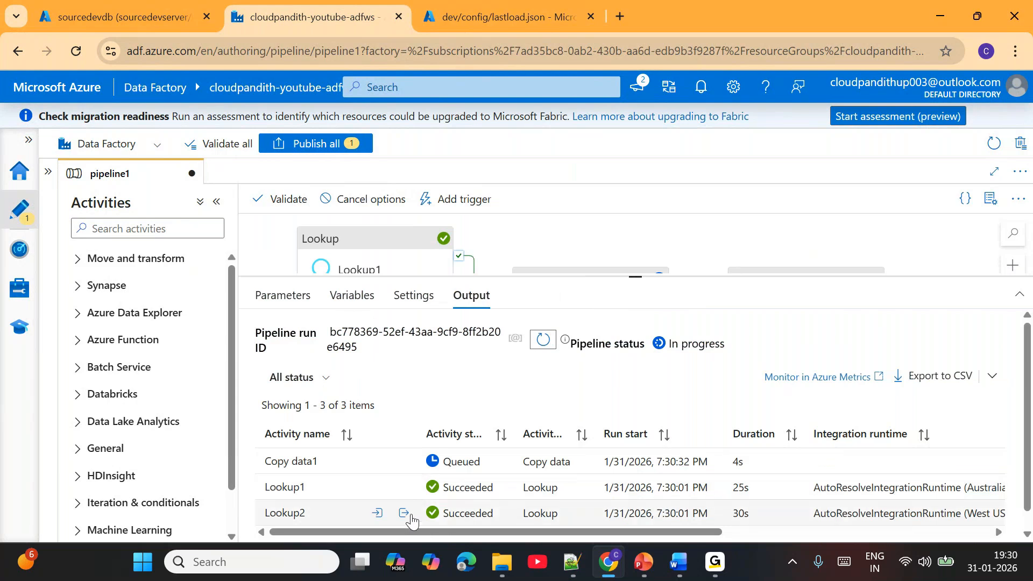
{"action": "left_click", "coordinate": [403, 513]}
{"action": "left_click_drag", "start_coordinate": [377, 374], "coordinate": [435, 374]}
{"action": "left_click", "coordinate": [553, 290]}
- Review the source query and its date filter in Copy data1's input for the second debug run
{"action": "left_click", "coordinate": [402, 462]}
{"action": "left_click_drag", "start_coordinate": [361, 338], "coordinate": [425, 367]}
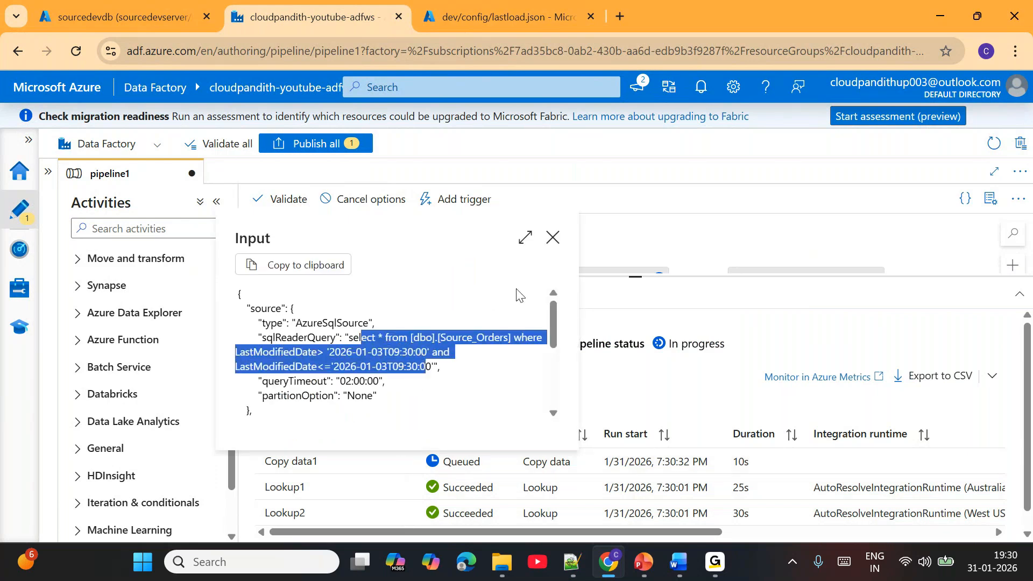
{"action": "left_click", "coordinate": [554, 237]}
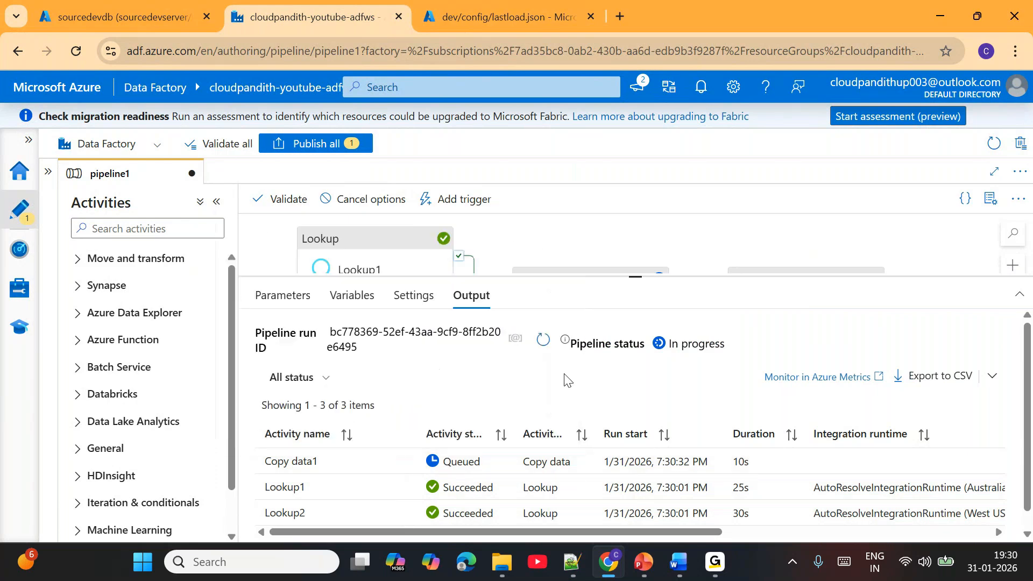
- Refresh the second debug run's status and check the rows read and written in Copy data1's details
{"action": "left_click", "coordinate": [545, 340]}
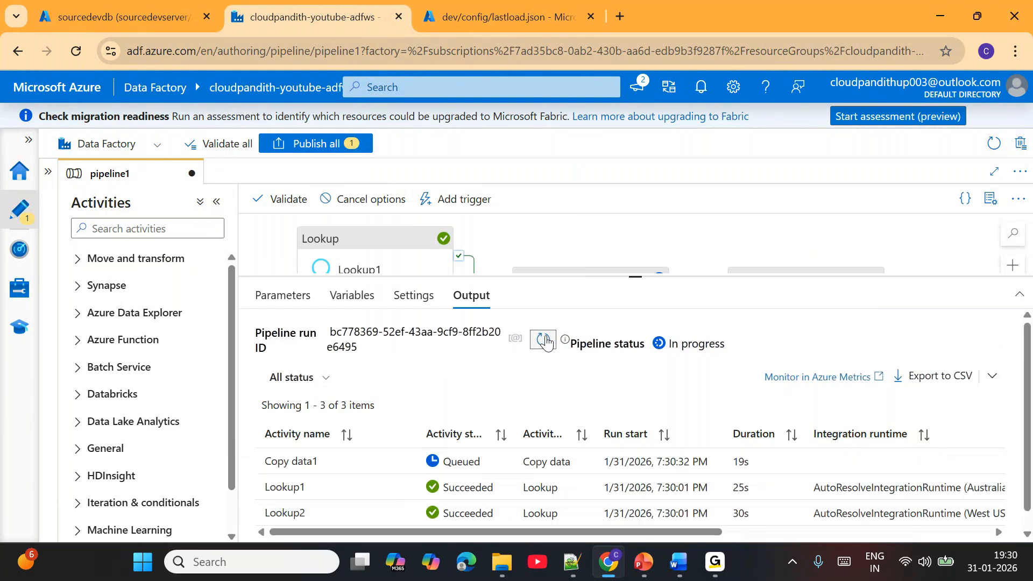
{"action": "left_click", "coordinate": [545, 340]}
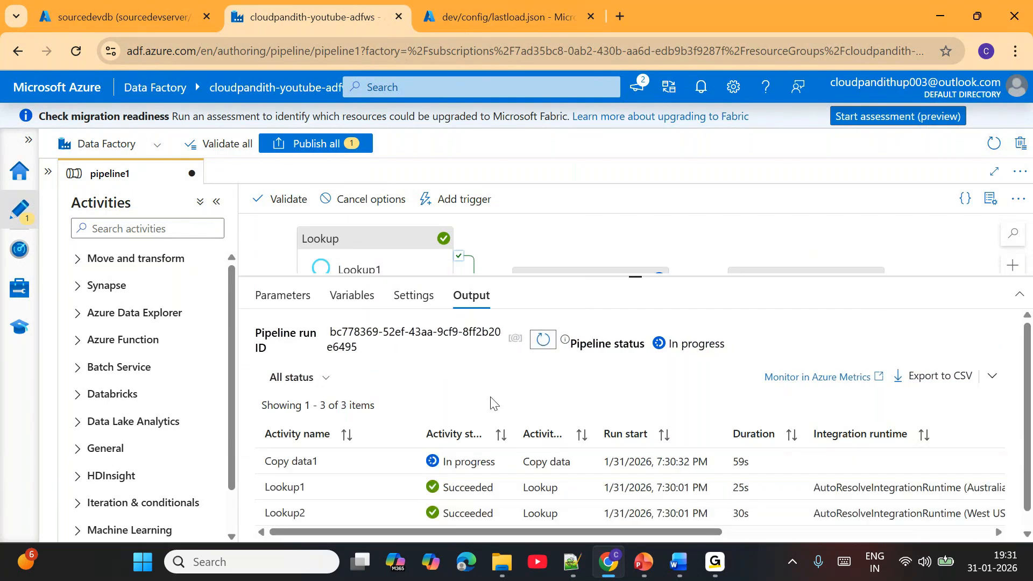
{"action": "mouse_move", "coordinate": [404, 464]}
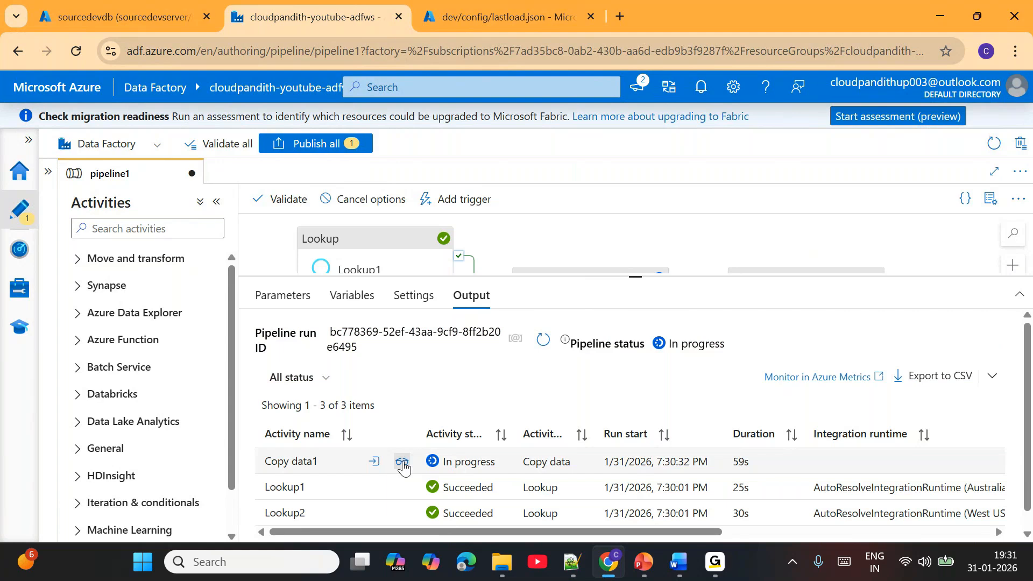
{"action": "left_click", "coordinate": [403, 463]}
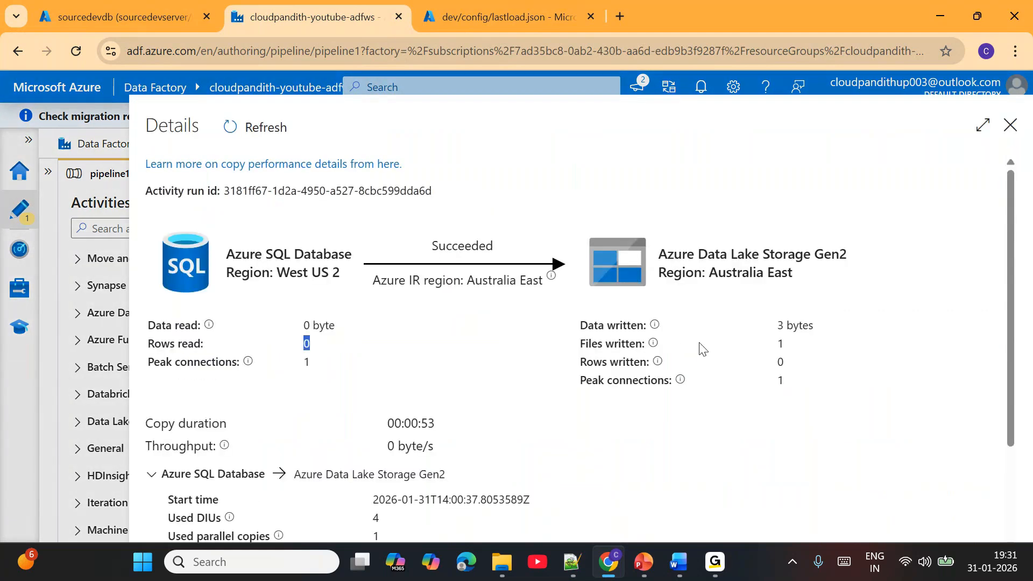
{"action": "double_click", "coordinate": [780, 362]}
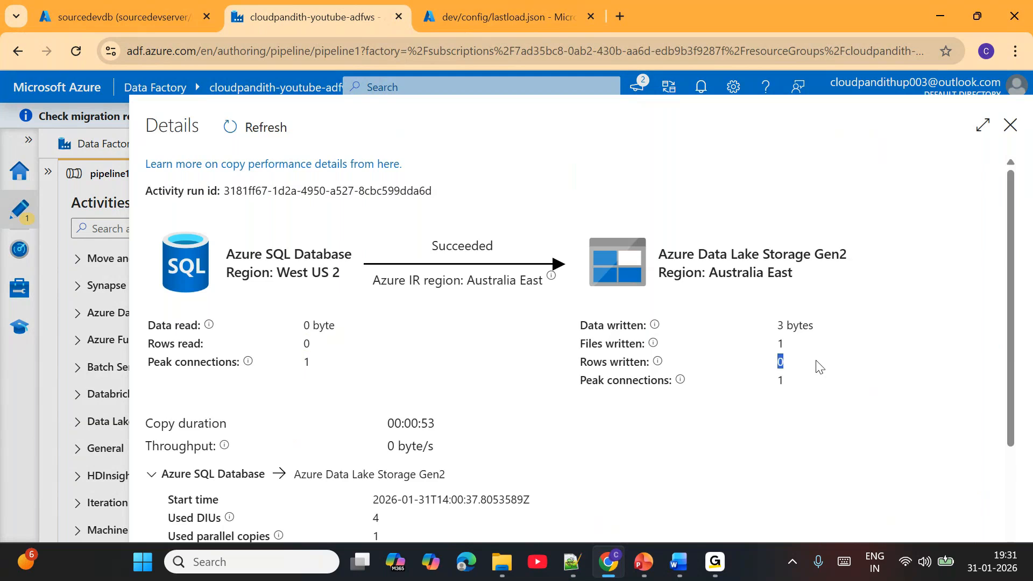
{"action": "left_click", "coordinate": [1010, 127]}
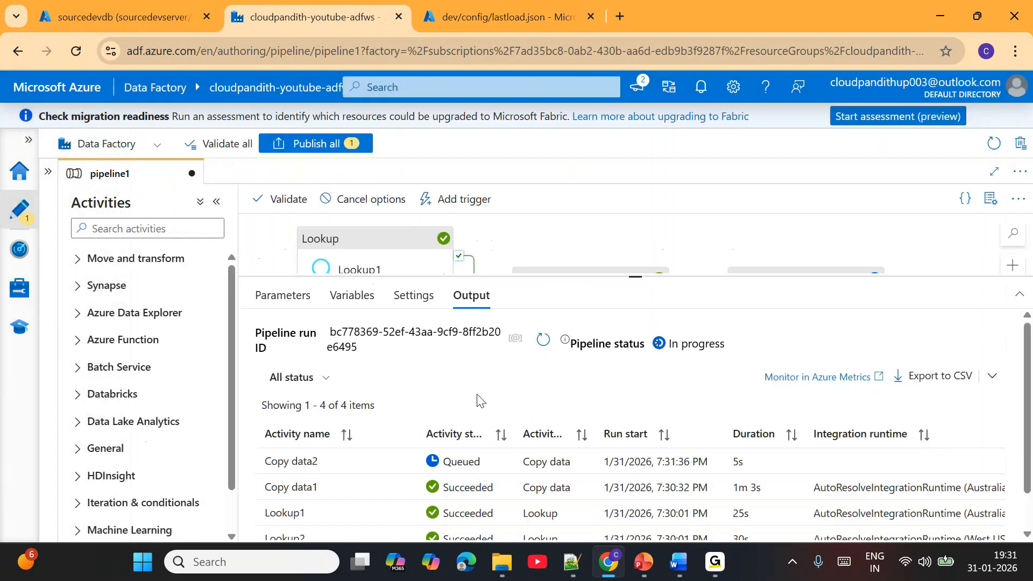
- Check the lastProcessedValue column and its value in Copy data2's input for the second debug run
{"action": "left_click", "coordinate": [404, 463]}
{"action": "left_click_drag", "start_coordinate": [326, 371], "coordinate": [399, 371]}
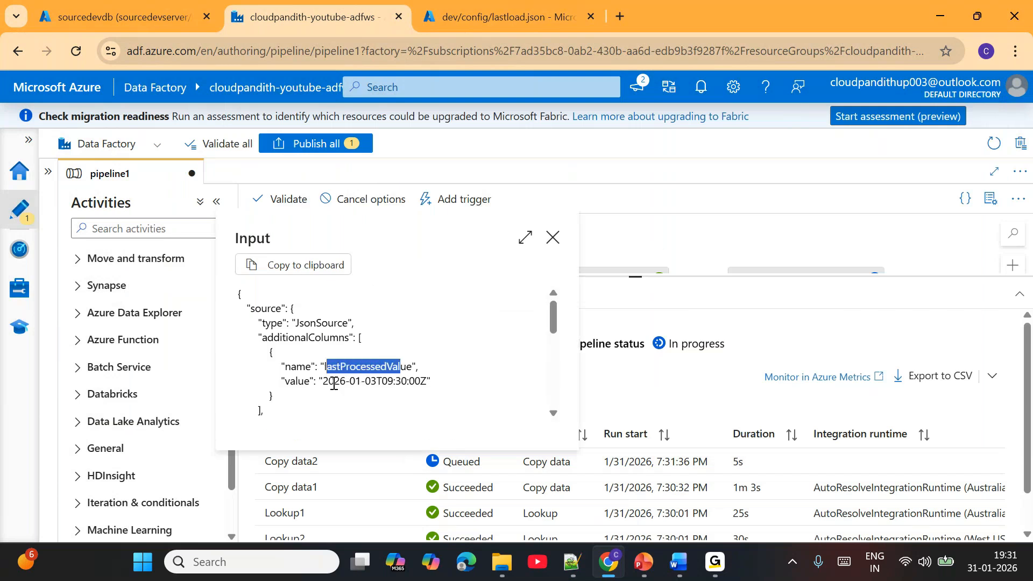
{"action": "left_click_drag", "start_coordinate": [325, 382], "coordinate": [401, 383]}
{"action": "left_click", "coordinate": [553, 238]}
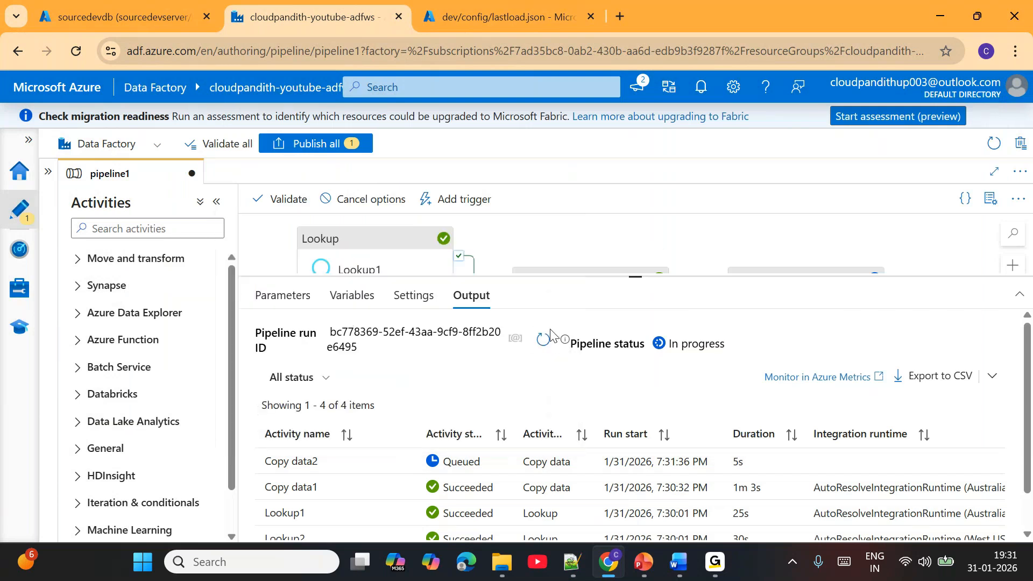
- Refresh the second debug run's status and check the files read and rows written in Copy data2's details
{"action": "left_click", "coordinate": [545, 340]}
{"action": "left_click", "coordinate": [542, 349]}
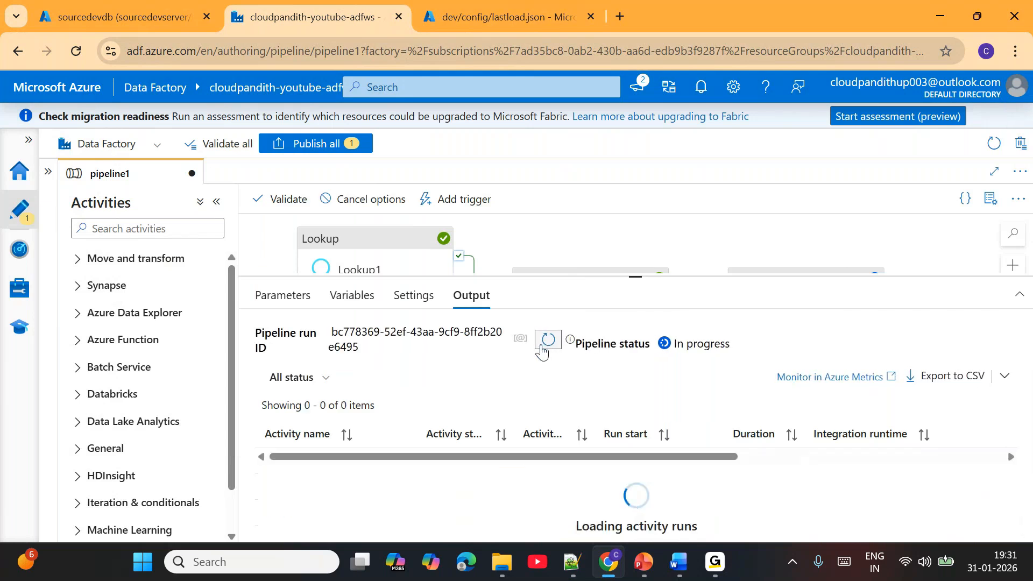
{"action": "mouse_move", "coordinate": [406, 464]}
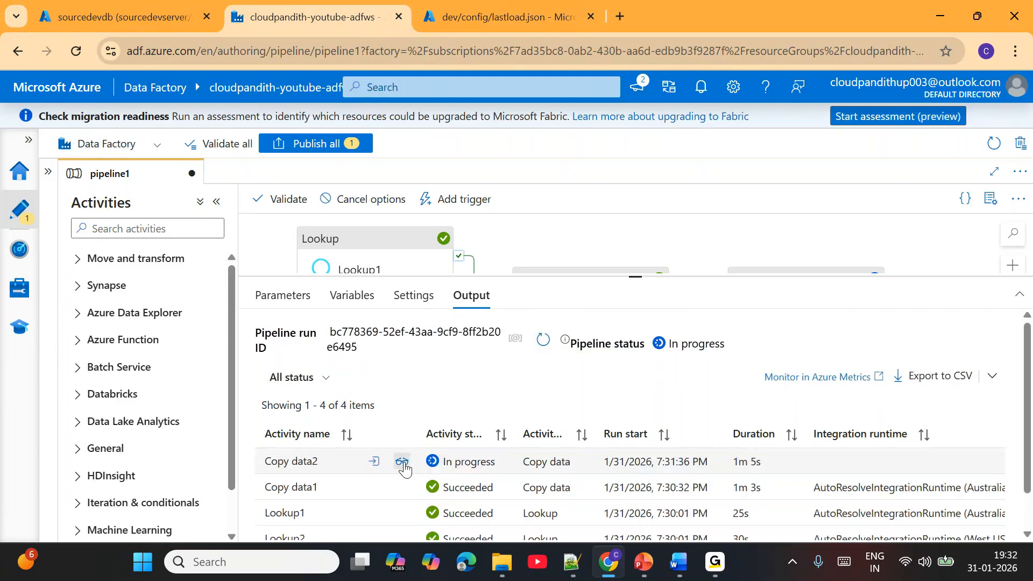
{"action": "left_click", "coordinate": [403, 463]}
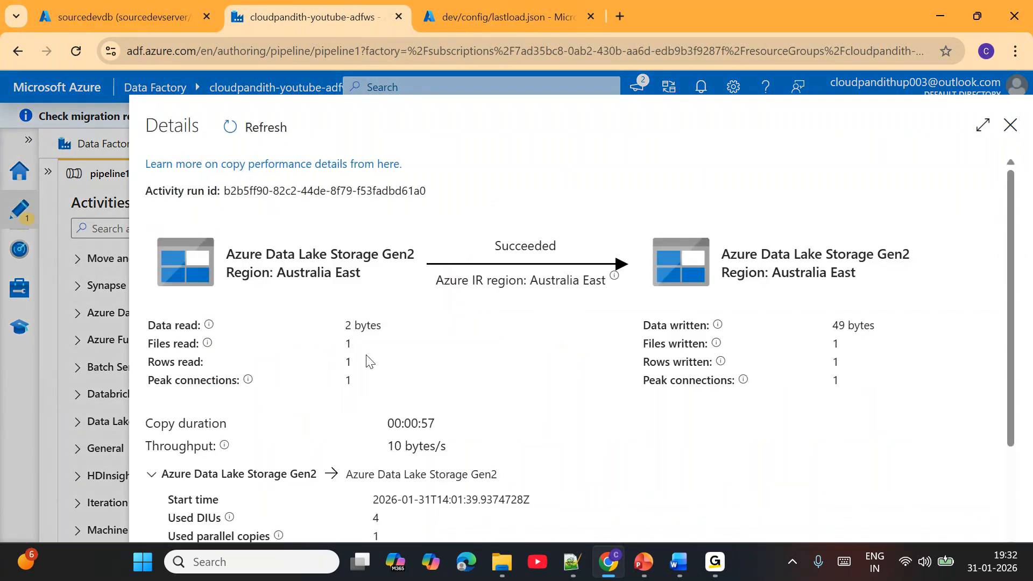
{"action": "double_click", "coordinate": [348, 344]}
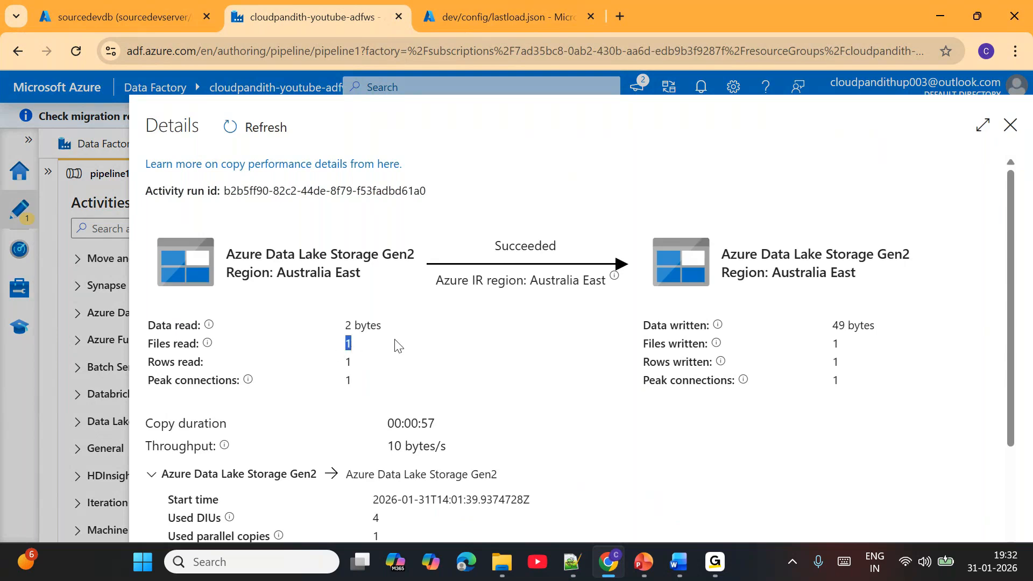
{"action": "double_click", "coordinate": [836, 362]}
- Switch to the storage container, reload dev/config/lastload.json, check its lastProcessedValue, and close the file
{"action": "left_click", "coordinate": [458, 6]}
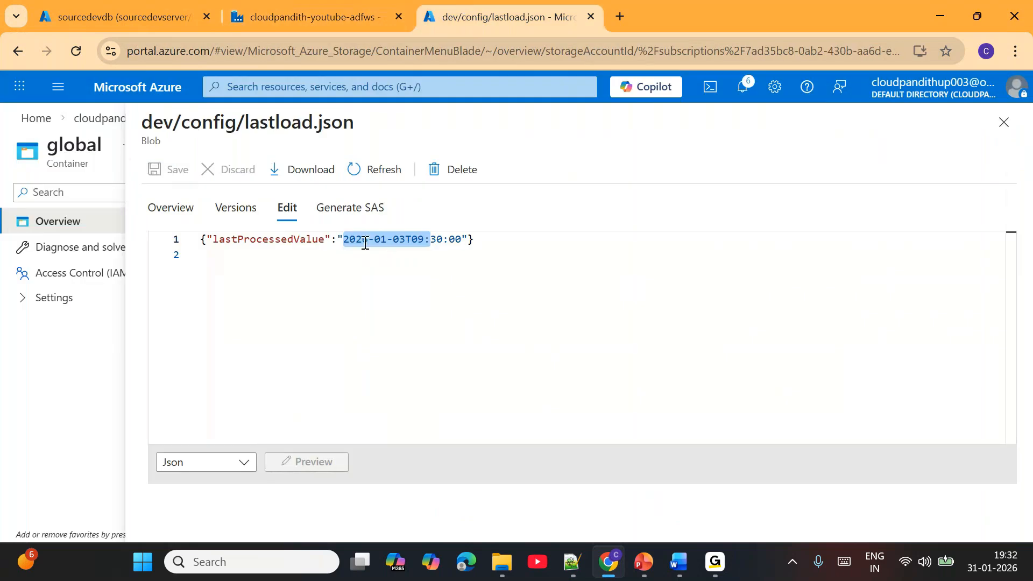
{"action": "left_click", "coordinate": [369, 169]}
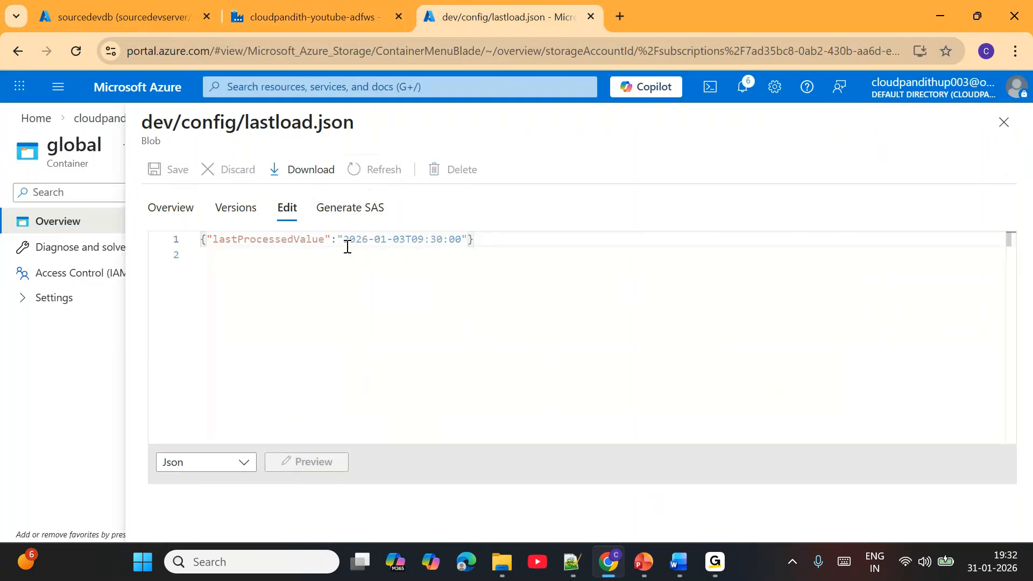
{"action": "left_click_drag", "start_coordinate": [344, 239], "coordinate": [425, 239]}
{"action": "left_click", "coordinate": [1005, 133]}
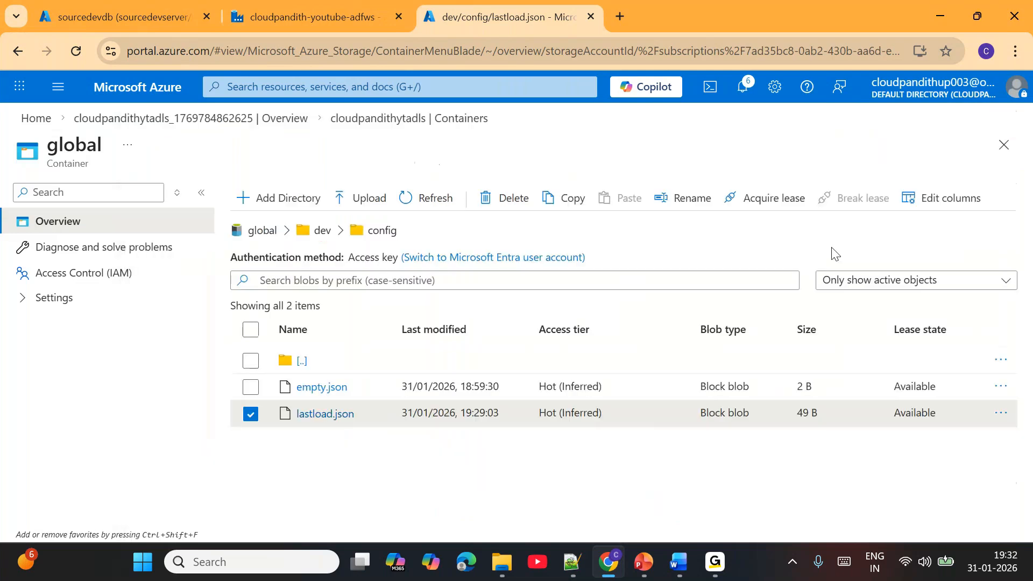
- Switch to Notepad++ and copy the "Before Run3" INSERT statement for Source_Orders from the new 503 file
{"action": "left_click", "coordinate": [573, 562]}
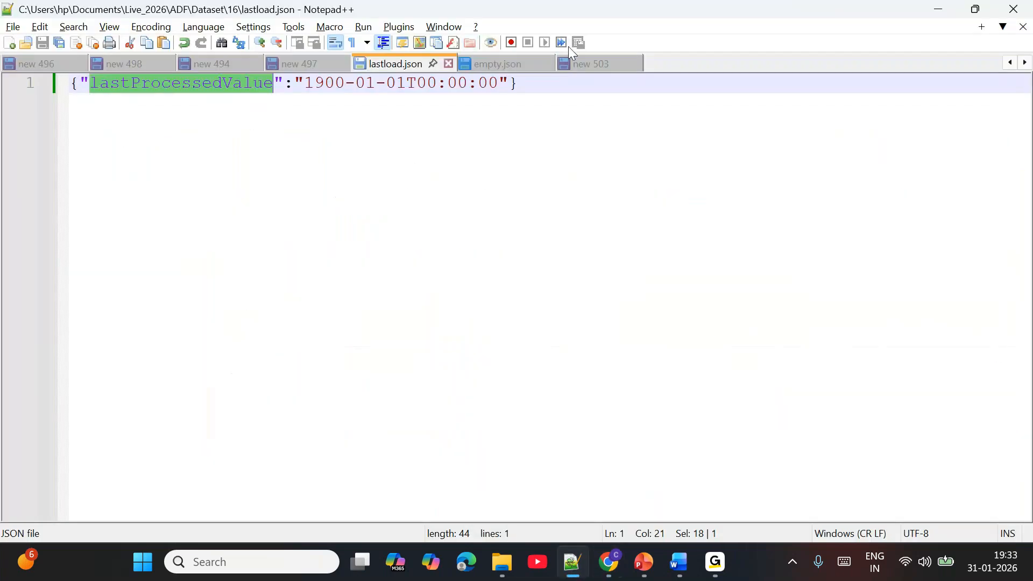
{"action": "left_click", "coordinate": [595, 62]}
{"action": "scroll", "coordinate": [307, 392], "scroll_direction": "down", "scroll_amount": 4}
{"action": "scroll", "coordinate": [307, 391], "scroll_direction": "down", "scroll_amount": 12}
{"action": "left_click_drag", "start_coordinate": [524, 182], "coordinate": [41, 163]}
{"action": "key", "text": "ctrl+c"}
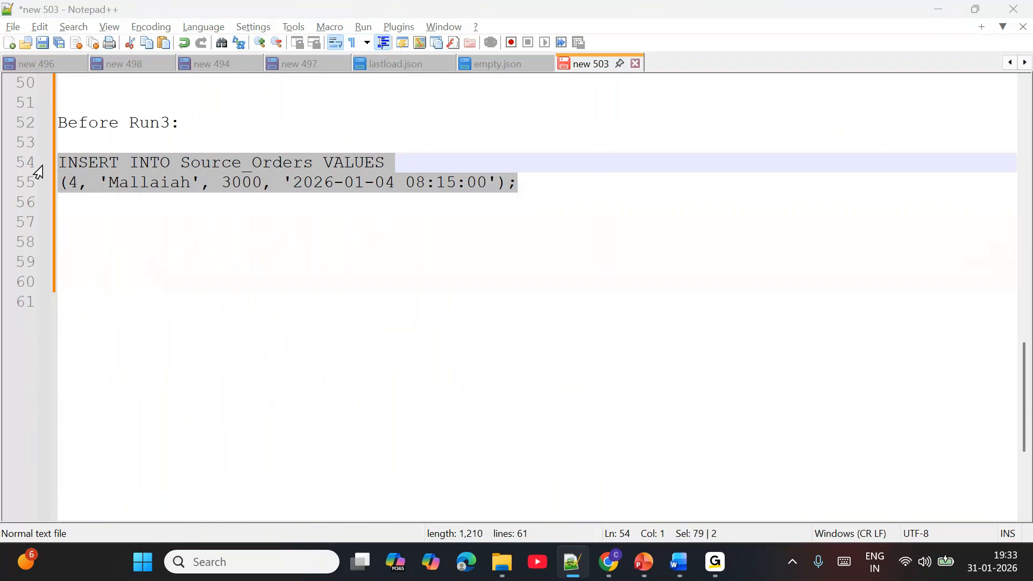
{"action": "key", "text": "alt+Tab"}
{"action": "left_click", "coordinate": [90, 9]}
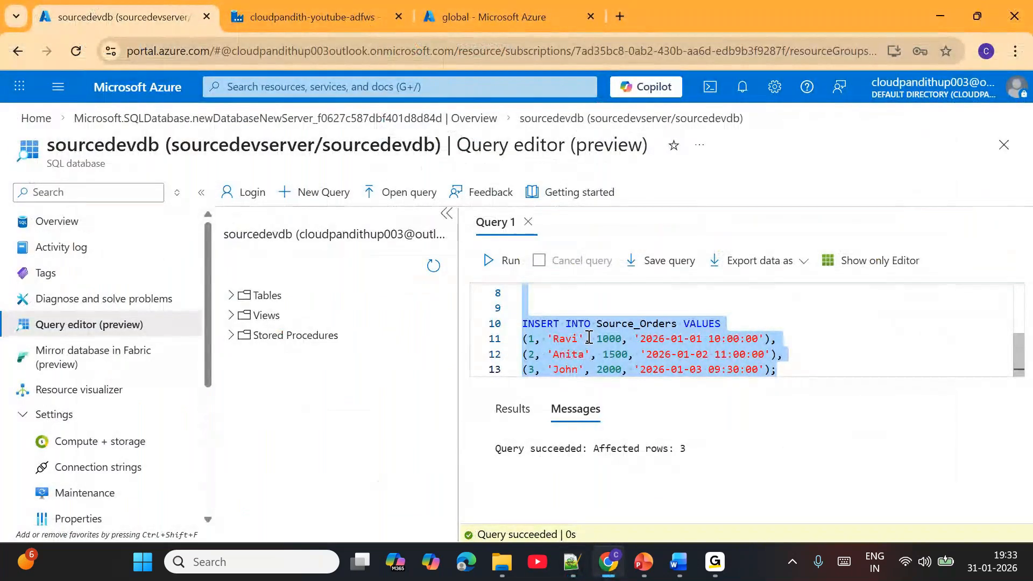
{"action": "key", "text": "ctrl+v"}
{"action": "left_click", "coordinate": [504, 262]}
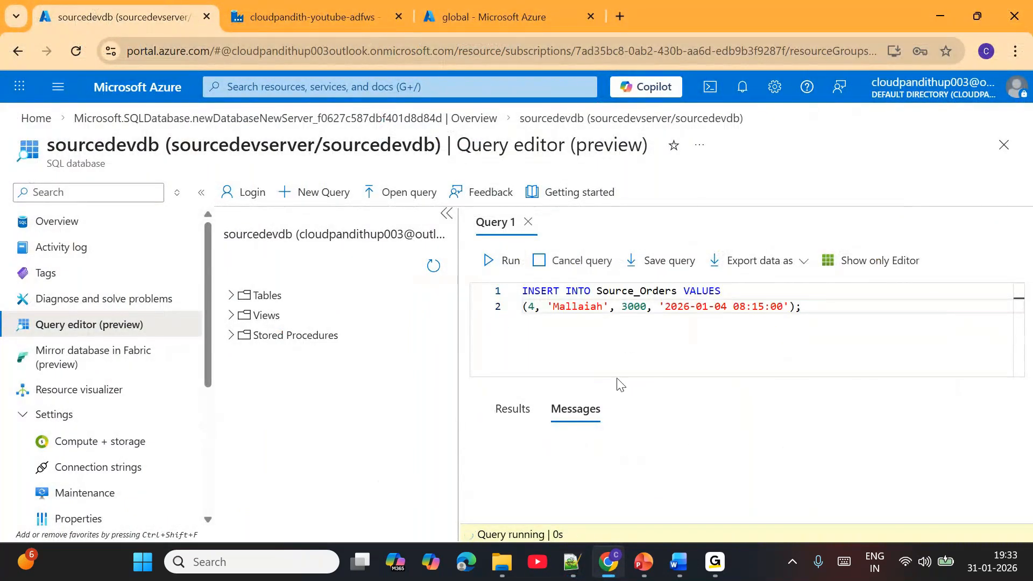
- Switch back to Data Factory, close Copy data2's details, and run pipeline1 in debug mode a third time
{"action": "left_click", "coordinate": [338, 18]}
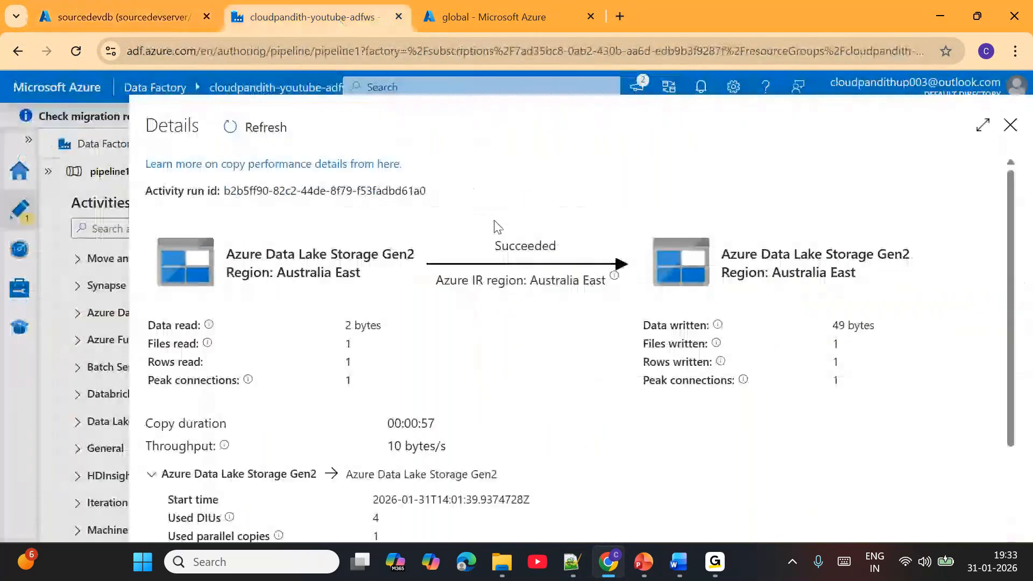
{"action": "left_click", "coordinate": [1011, 126]}
{"action": "left_click", "coordinate": [360, 203]}
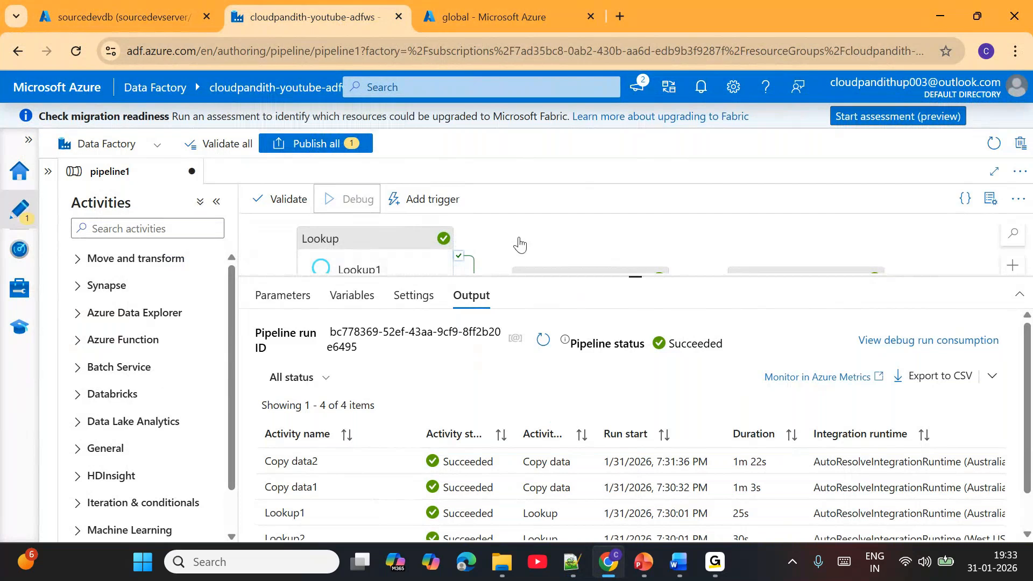
- Refresh the third debug run's status and check the latestwatermark in Lookup2's output
{"action": "left_click", "coordinate": [544, 344]}
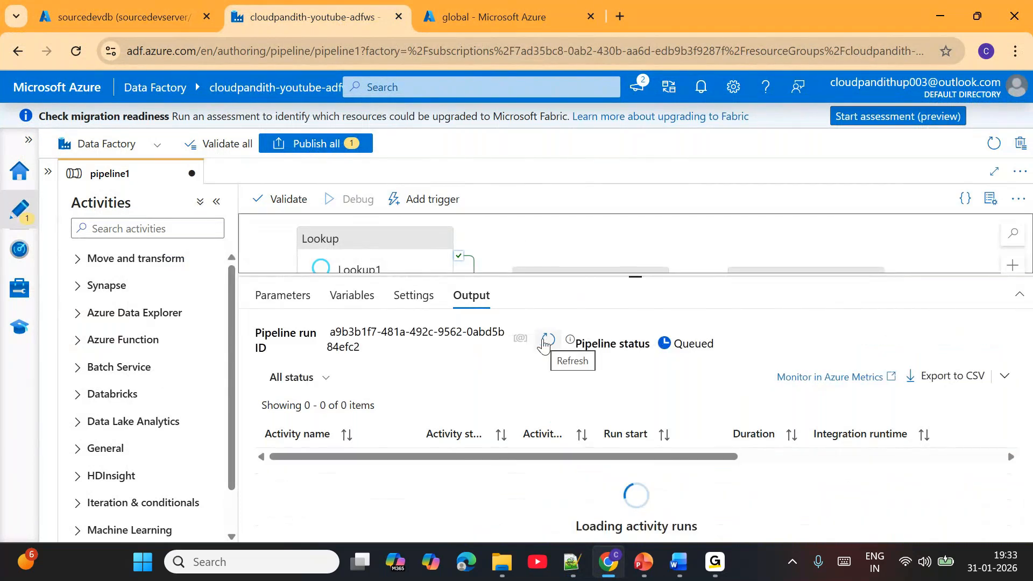
{"action": "left_click", "coordinate": [544, 345]}
{"action": "left_click", "coordinate": [544, 345]}
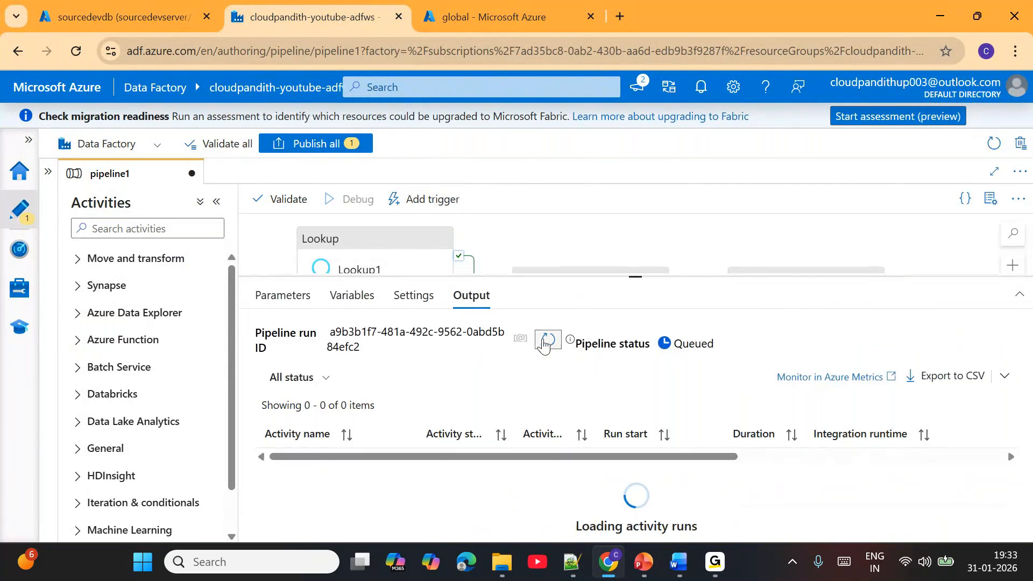
{"action": "left_click", "coordinate": [545, 344]}
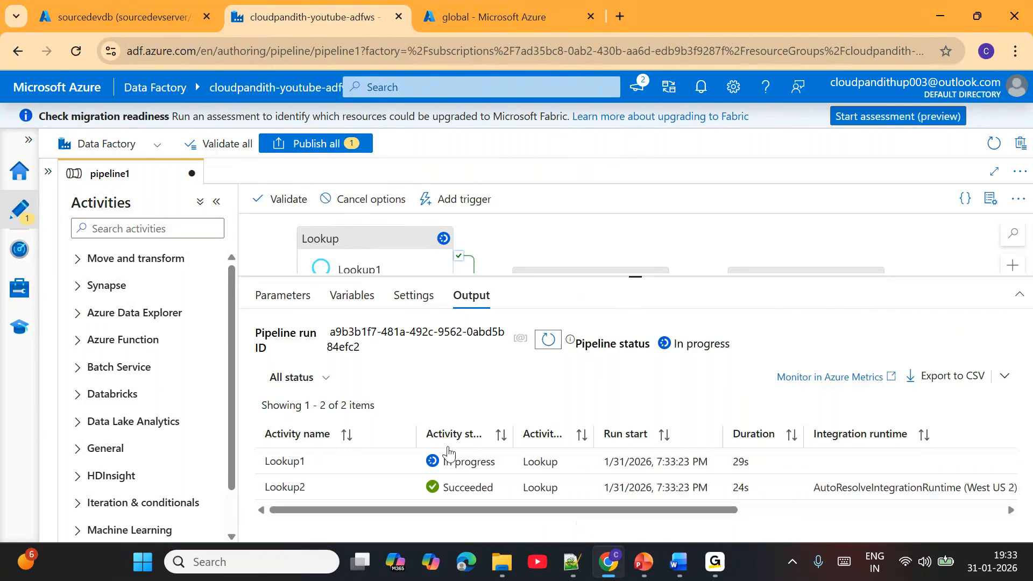
{"action": "left_click", "coordinate": [403, 488]}
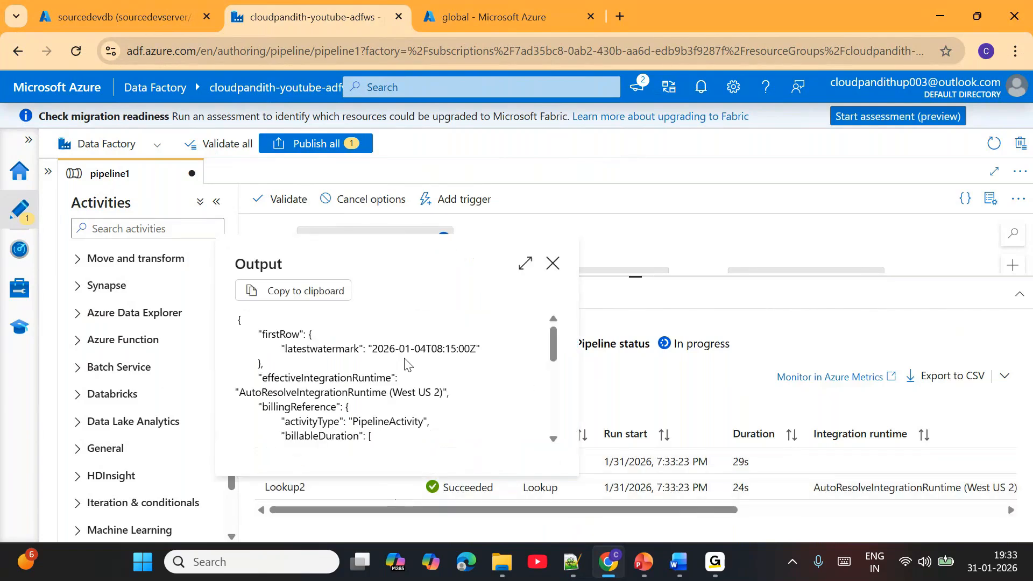
{"action": "left_click_drag", "start_coordinate": [375, 351], "coordinate": [442, 350]}
{"action": "left_click", "coordinate": [555, 264]}
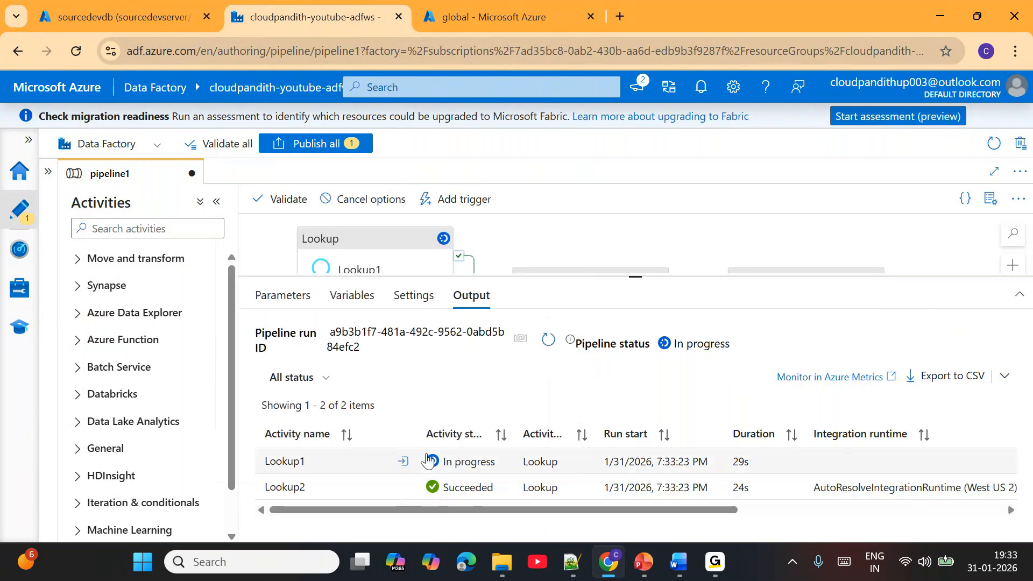
- Refresh the third debug run's status and check the lastProcessedValue in Lookup1's output
{"action": "left_click", "coordinate": [548, 339]}
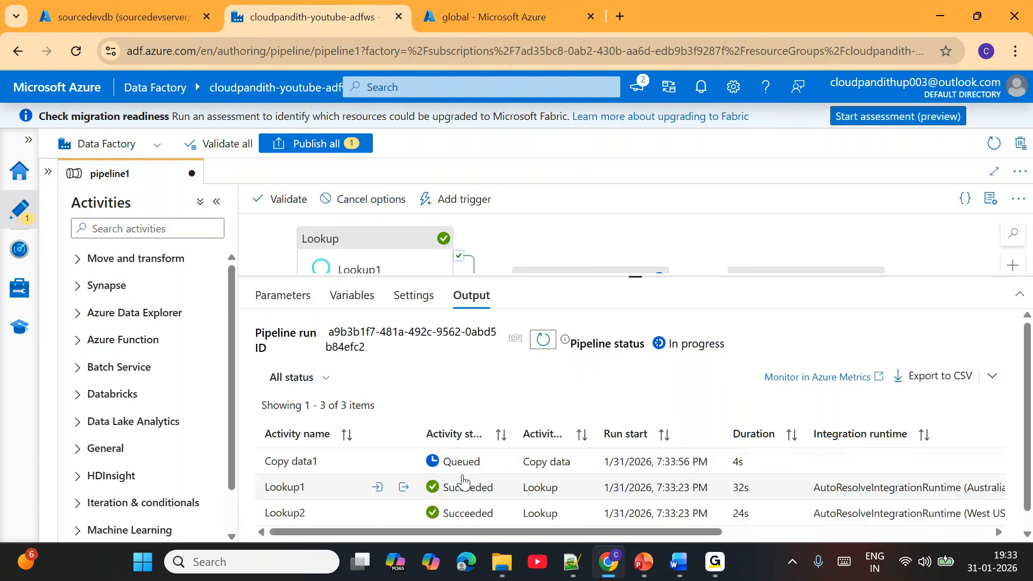
{"action": "left_click", "coordinate": [402, 489]}
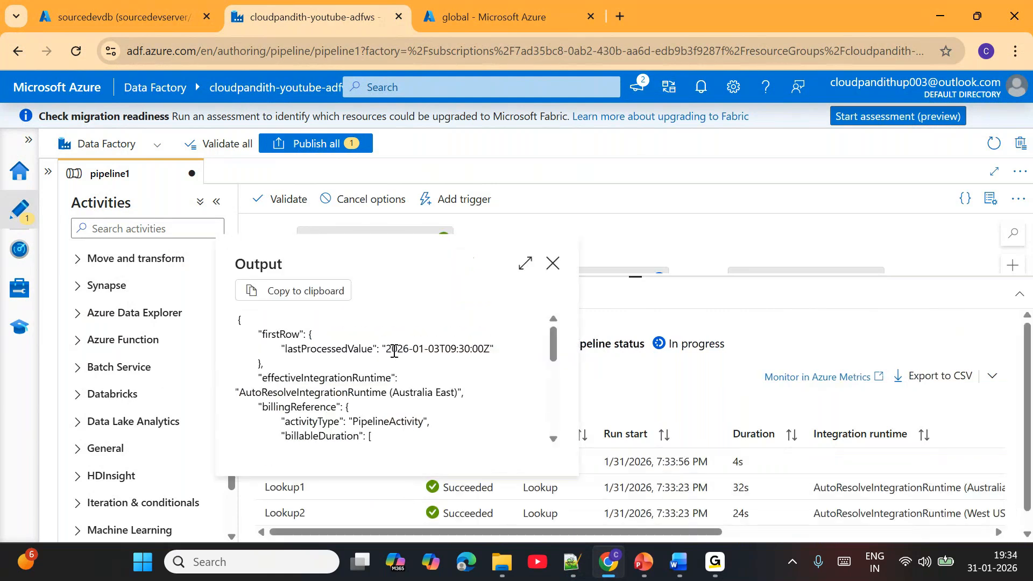
{"action": "left_click_drag", "start_coordinate": [387, 351], "coordinate": [446, 351]}
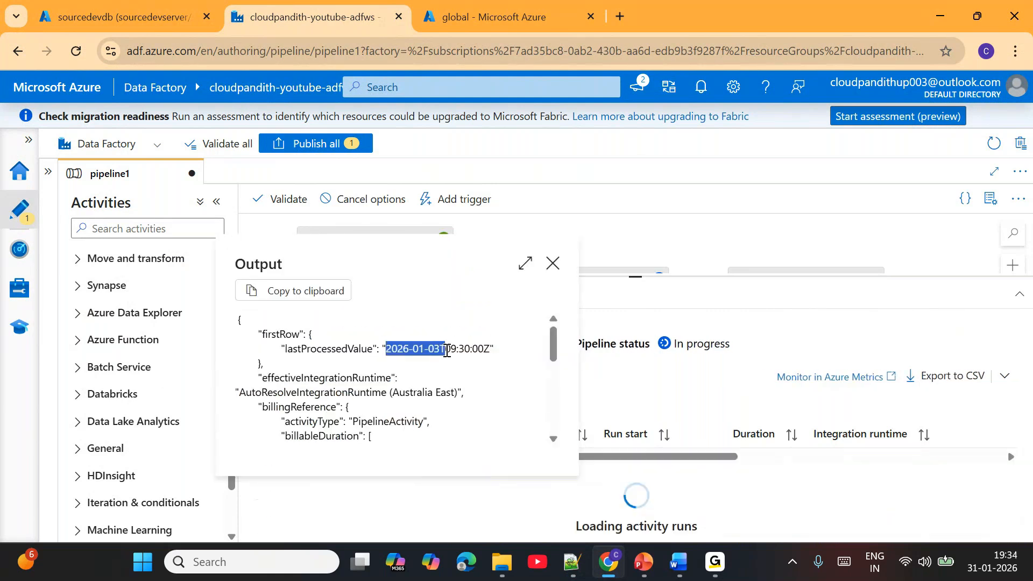
{"action": "left_click", "coordinate": [552, 265]}
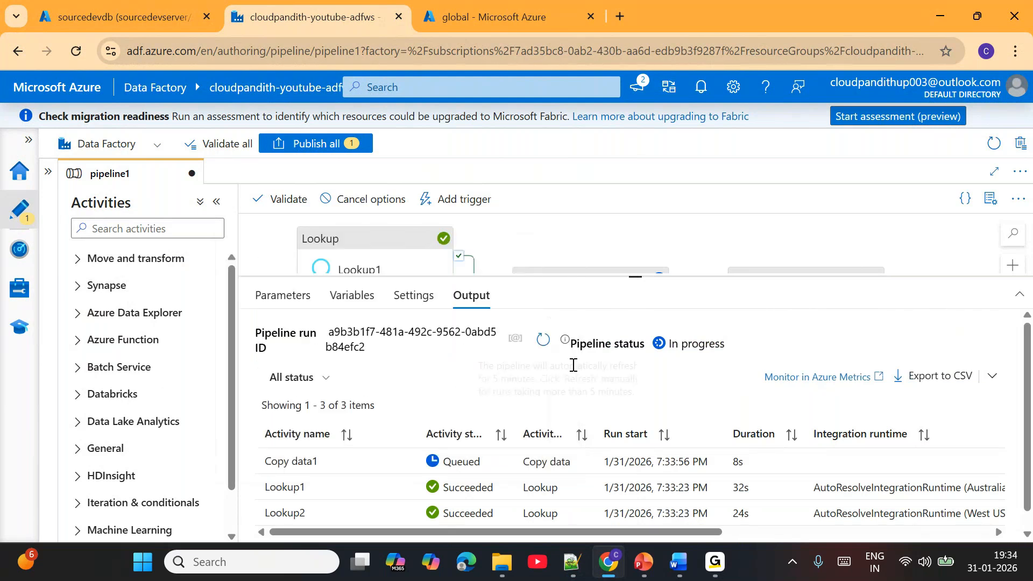
- Refresh the third debug run's status and review the source query in Copy data1's input
{"action": "left_click", "coordinate": [543, 340]}
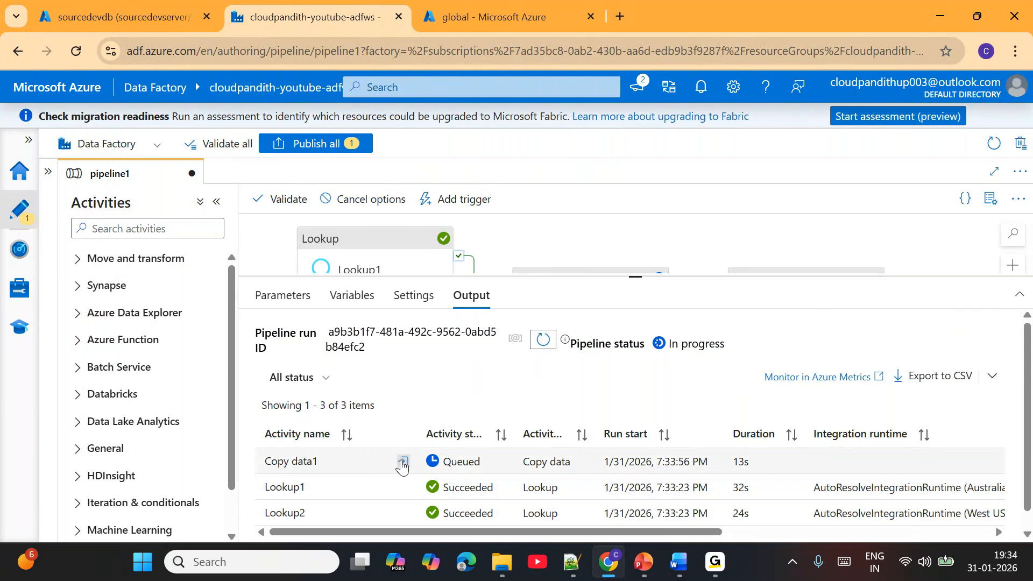
{"action": "left_click", "coordinate": [403, 462]}
{"action": "left_click_drag", "start_coordinate": [346, 353], "coordinate": [429, 353]}
{"action": "left_click_drag", "start_coordinate": [350, 367], "coordinate": [429, 368]}
{"action": "left_click", "coordinate": [553, 238]}
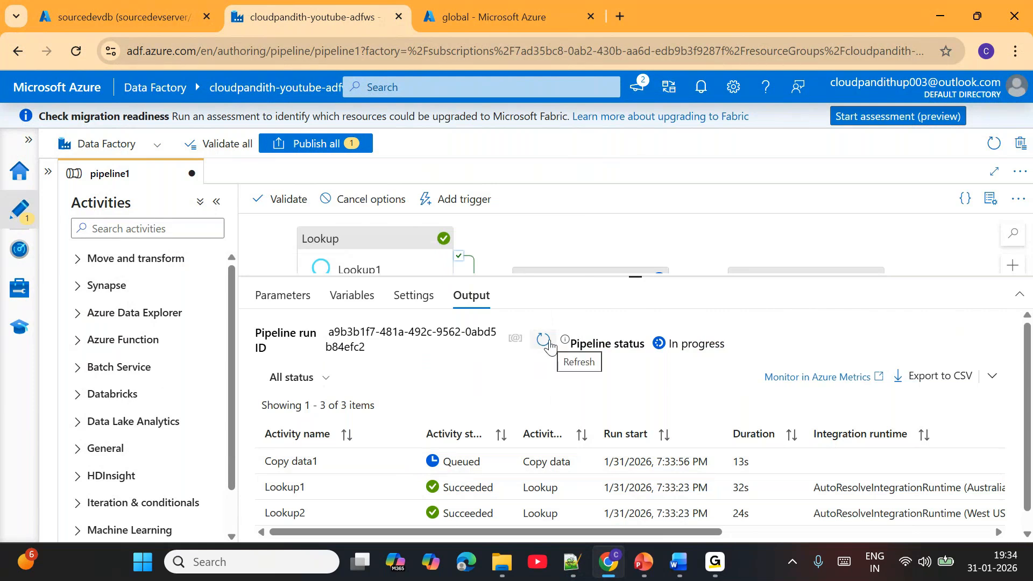
- Refresh the third debug run's status and check the rows read and files written in Copy data1's details
{"action": "left_click", "coordinate": [551, 346]}
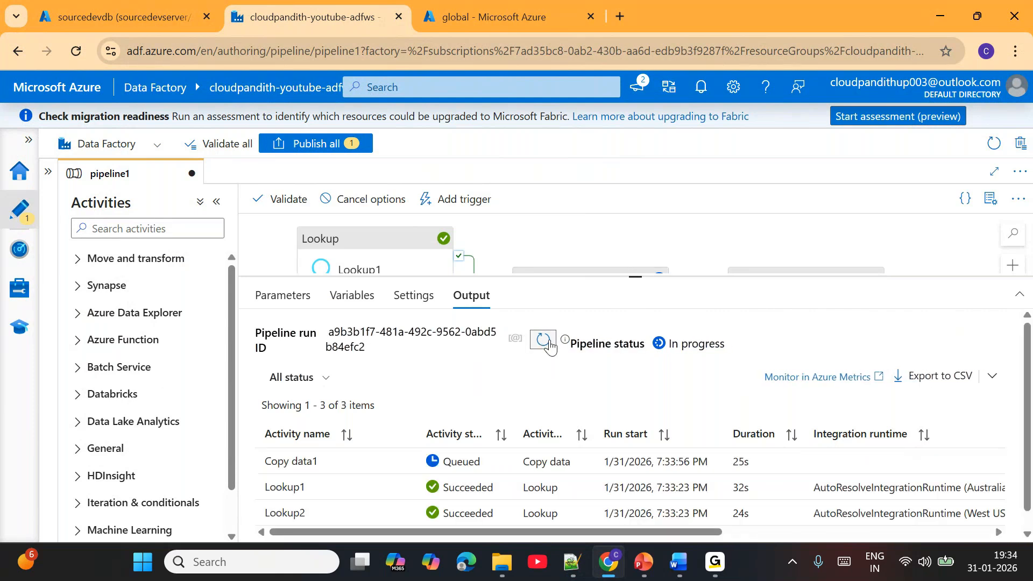
{"action": "left_click", "coordinate": [550, 346]}
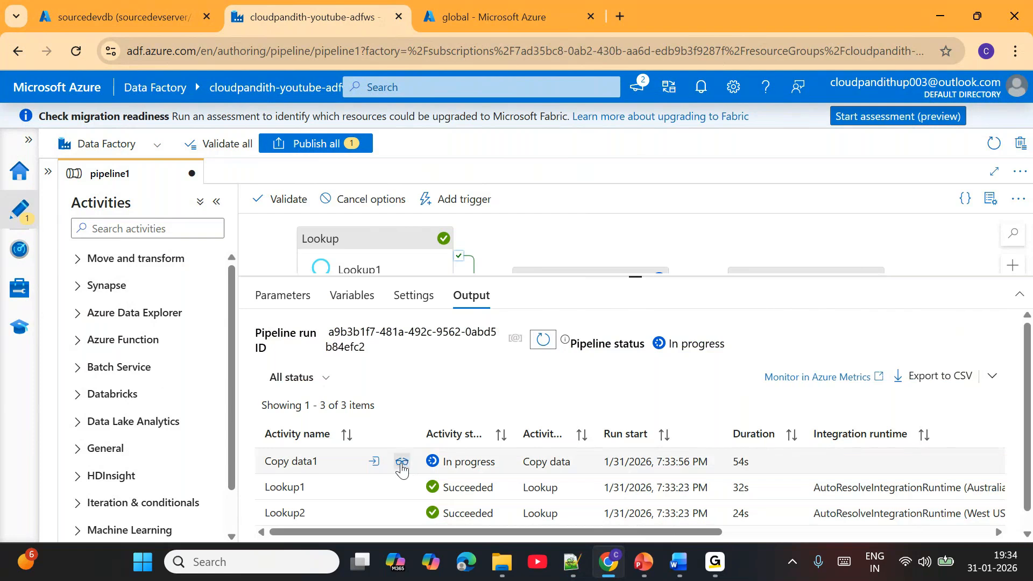
{"action": "left_click", "coordinate": [402, 463]}
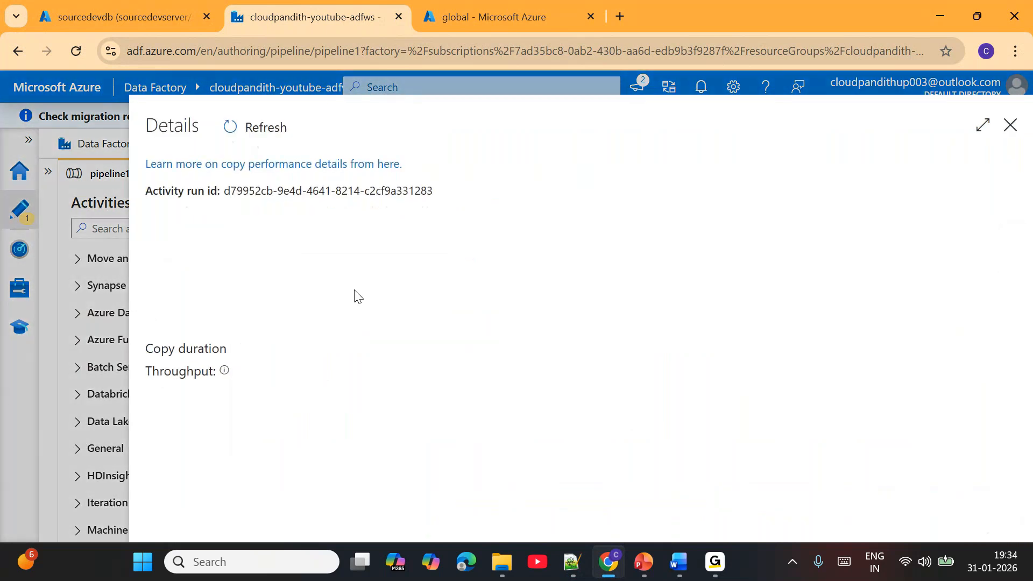
{"action": "left_click_drag", "start_coordinate": [283, 350], "coordinate": [299, 349]}
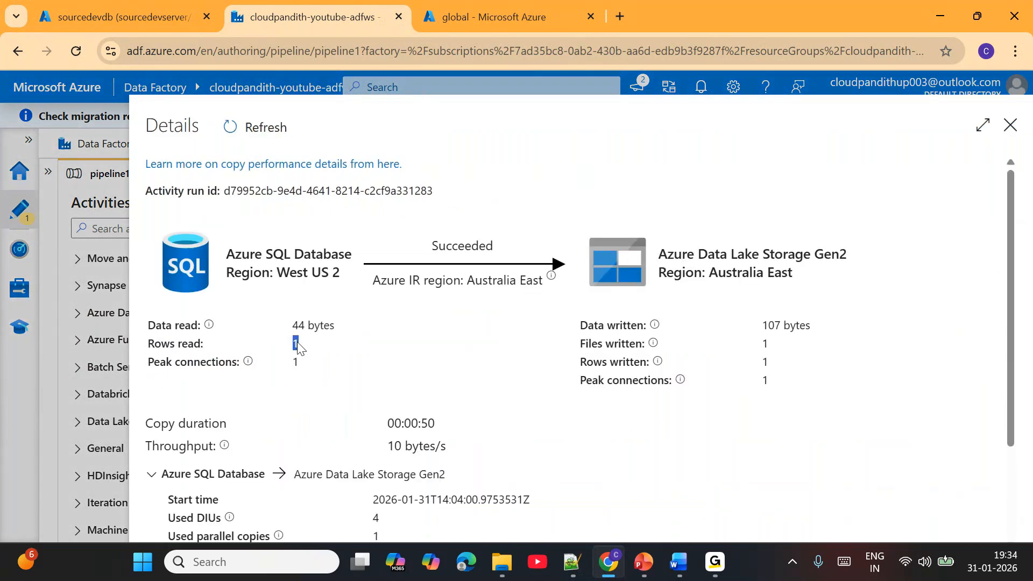
{"action": "double_click", "coordinate": [764, 344]}
{"action": "left_click", "coordinate": [1012, 129]}
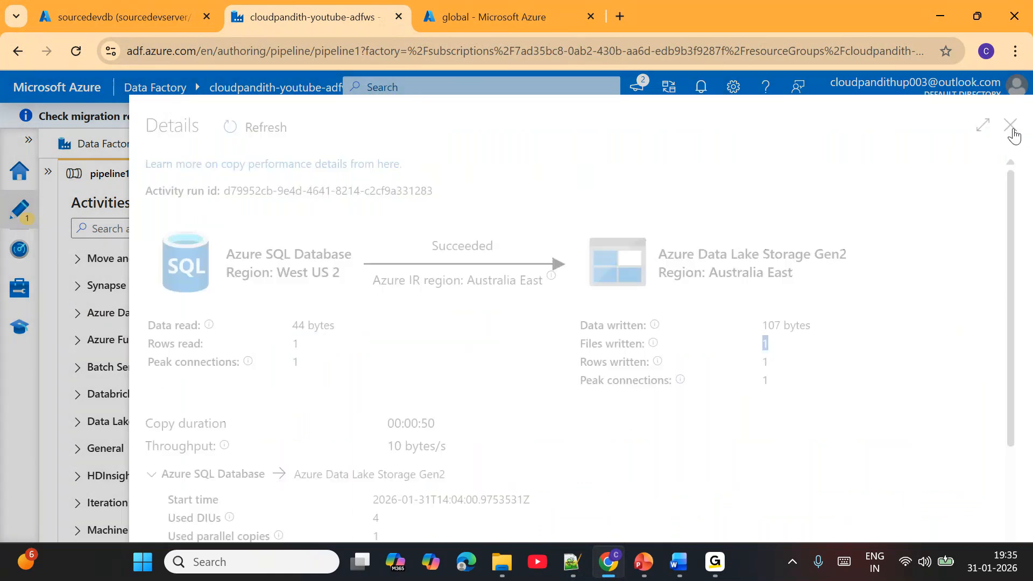
- Open the dev/bronze/customer folder in the storage container and compare the modification times of the customer files
{"action": "left_click", "coordinate": [485, 17]}
{"action": "left_click", "coordinate": [323, 231]}
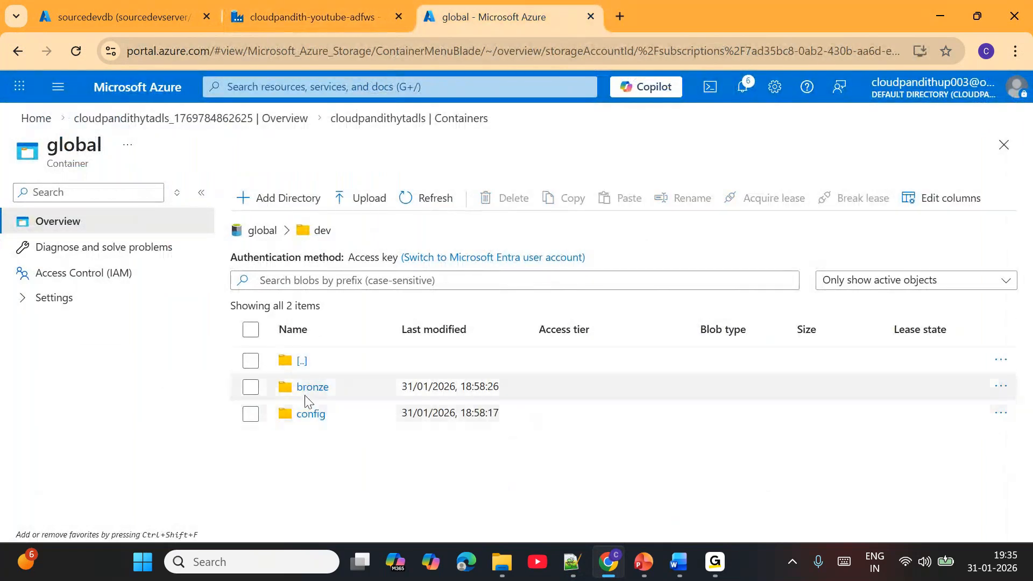
{"action": "left_click", "coordinate": [308, 390]}
{"action": "left_click", "coordinate": [324, 391]}
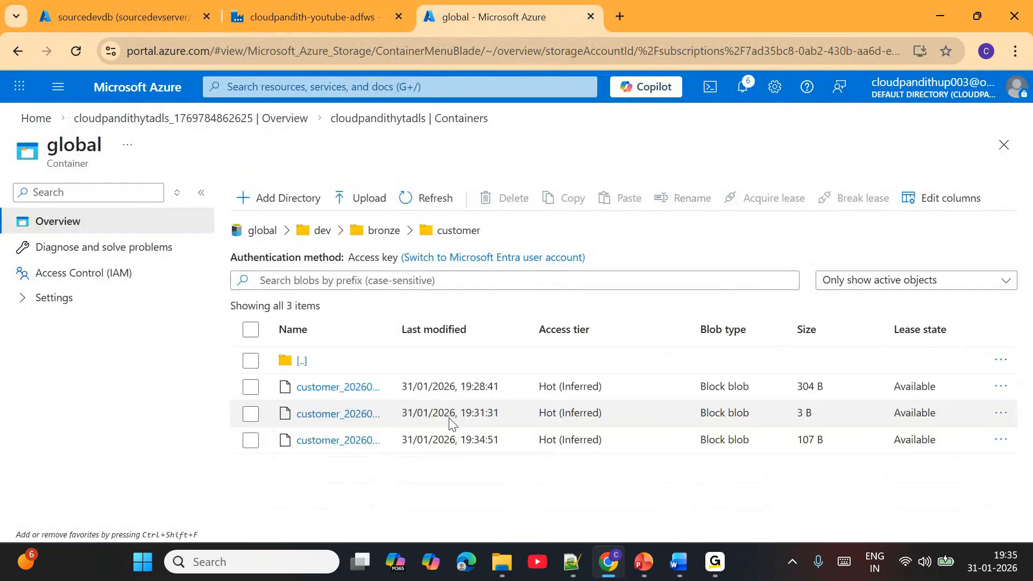
{"action": "left_click_drag", "start_coordinate": [456, 387], "coordinate": [502, 388]}
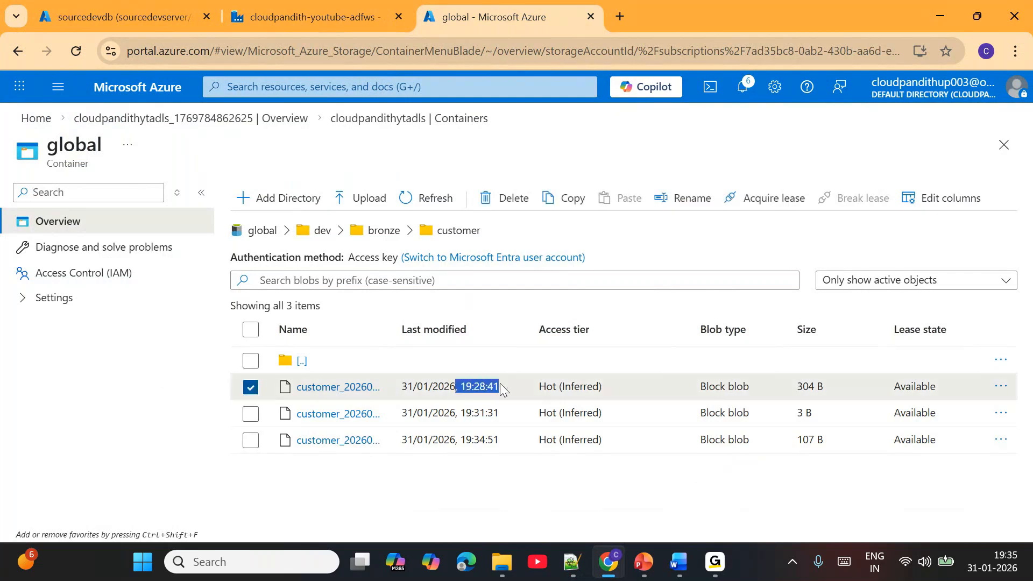
{"action": "left_click_drag", "start_coordinate": [451, 414], "coordinate": [498, 419]}
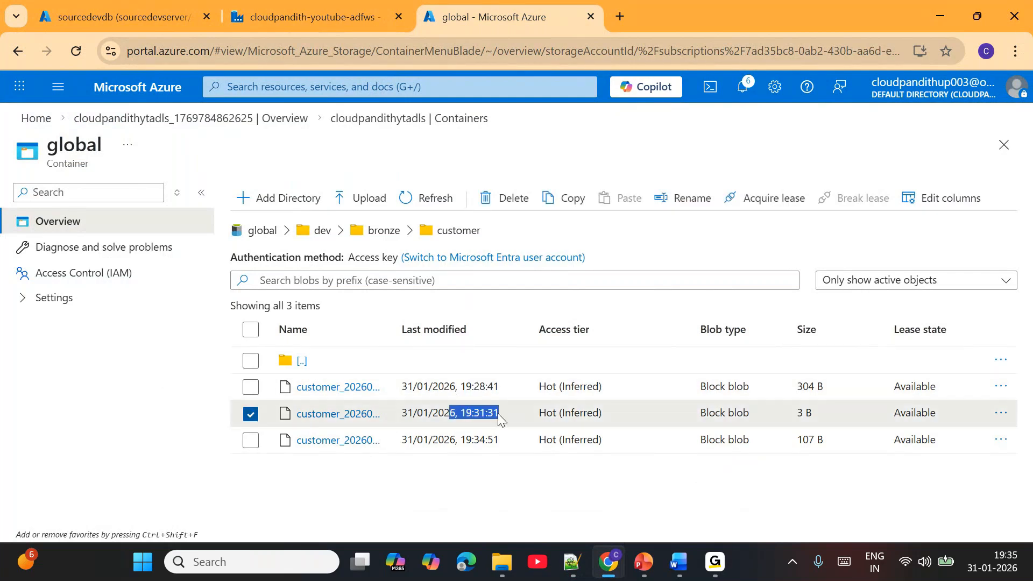
{"action": "left_click_drag", "start_coordinate": [438, 441], "coordinate": [497, 446]}
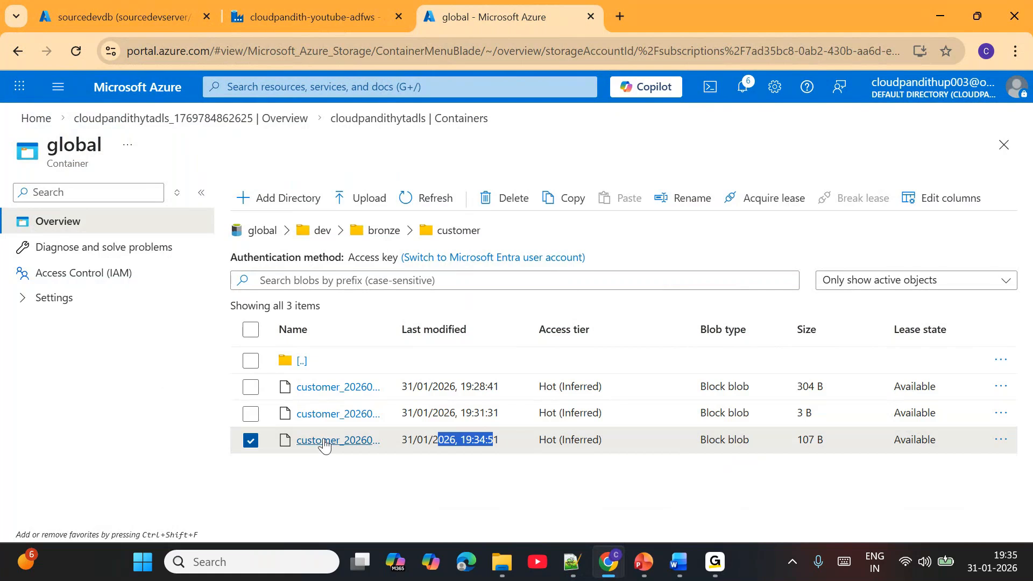
- Inspect the contents of customer_20260131140032.json and customer_20260131140356.json in the customer folder
{"action": "left_click", "coordinate": [338, 415]}
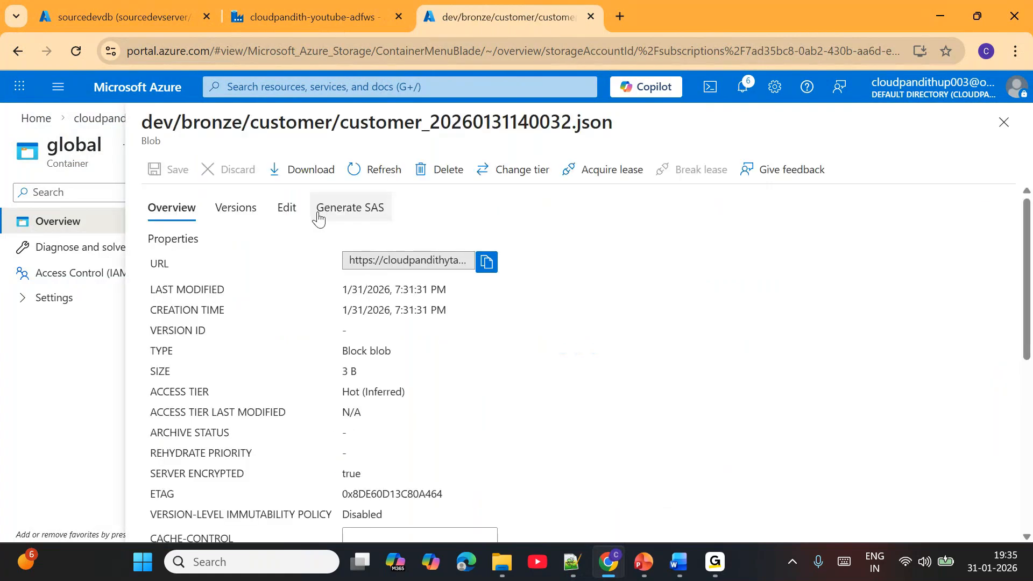
{"action": "left_click", "coordinate": [300, 210]}
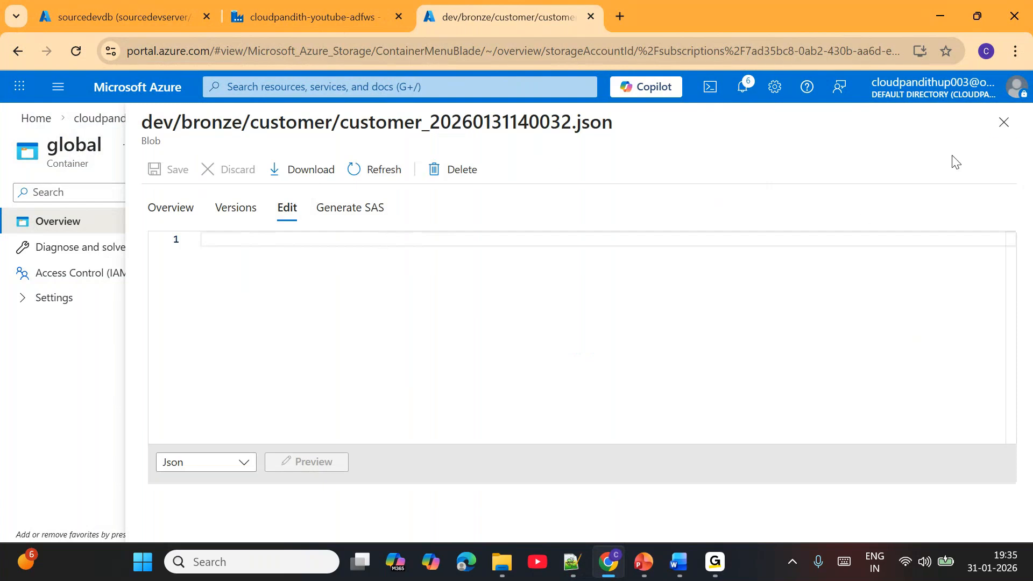
{"action": "left_click", "coordinate": [1005, 122]}
{"action": "left_click", "coordinate": [339, 447]}
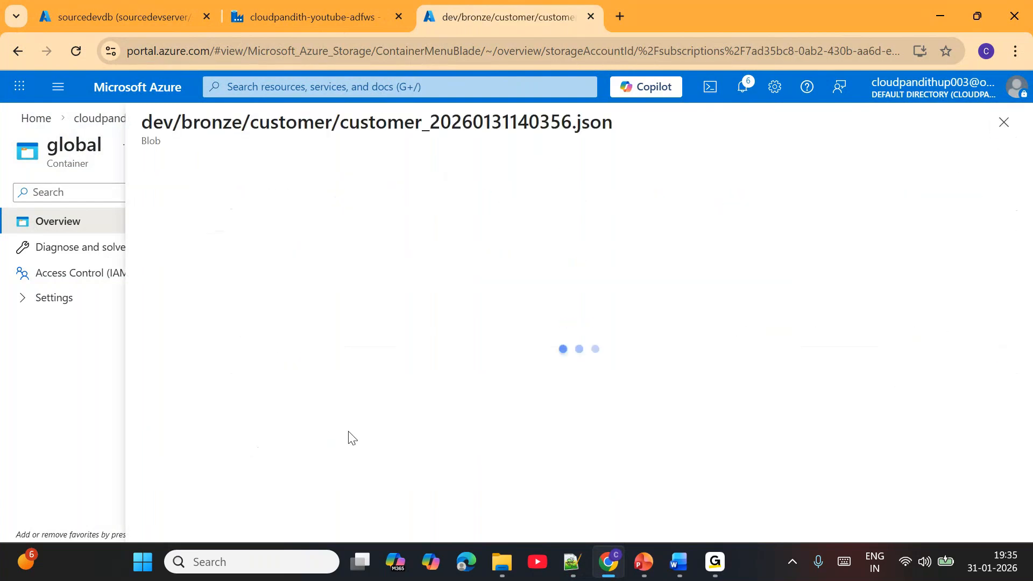
{"action": "left_click", "coordinate": [288, 209]}
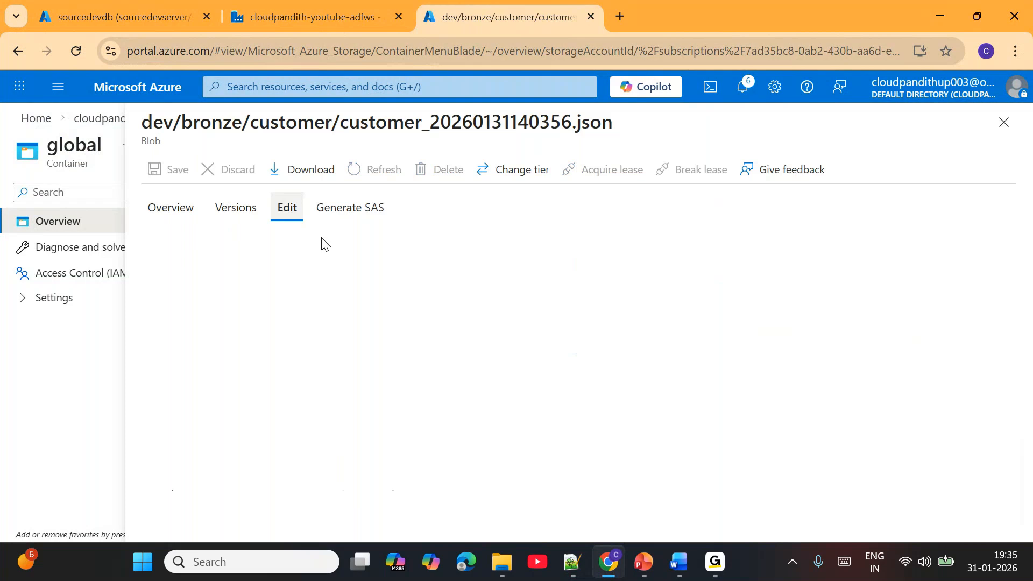
{"action": "left_click_drag", "start_coordinate": [232, 243], "coordinate": [772, 240]}
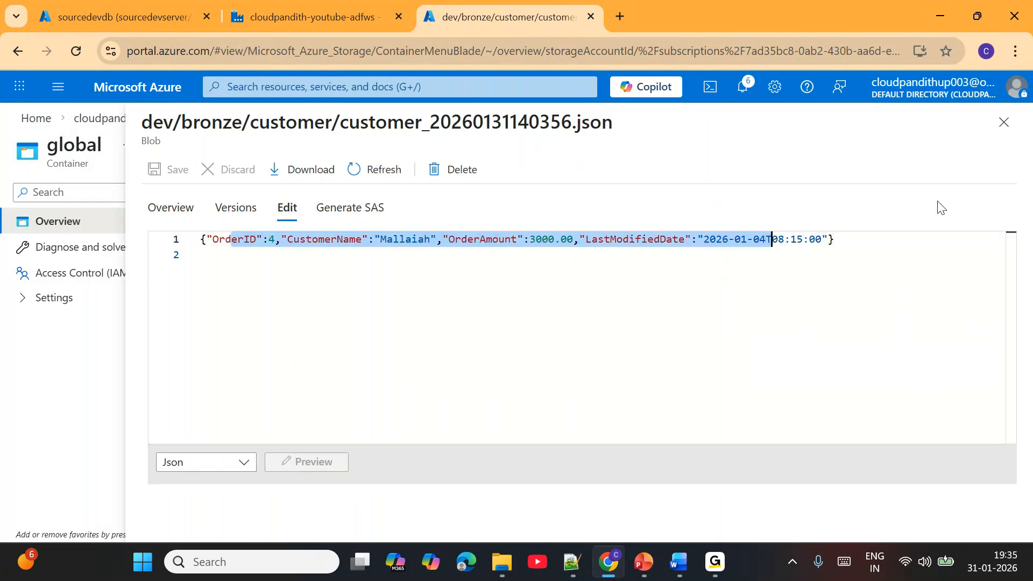
{"action": "left_click", "coordinate": [1001, 130]}
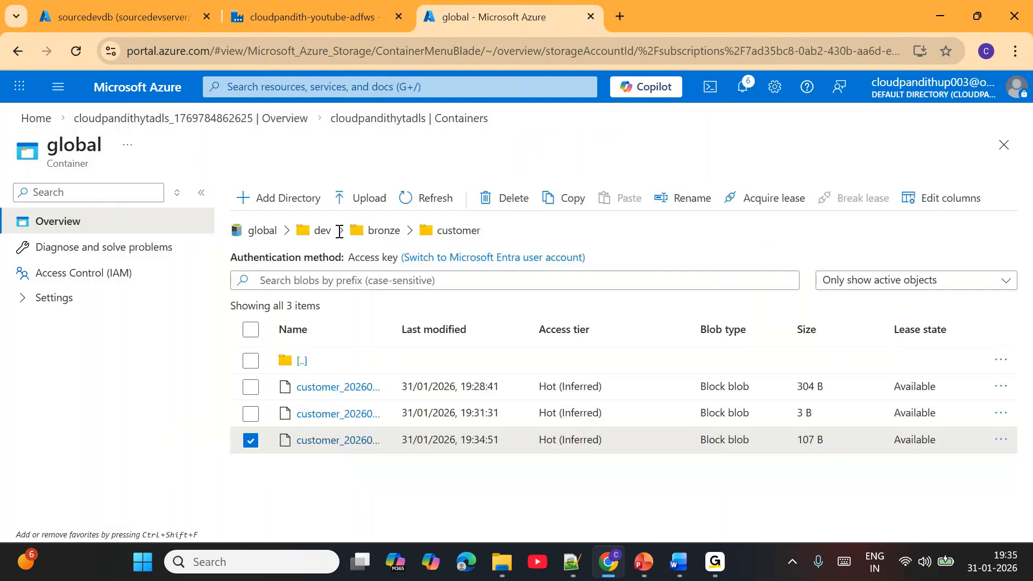
- Open lastload.json in the dev/config folder, check its lastProcessedValue and reload the file
{"action": "left_click", "coordinate": [323, 231]}
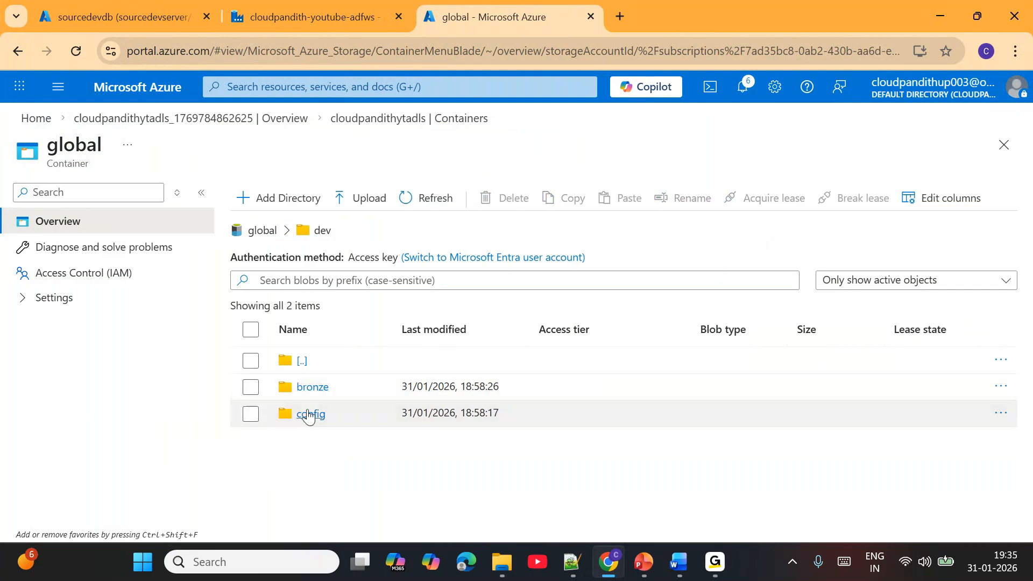
{"action": "left_click", "coordinate": [310, 413]}
{"action": "left_click", "coordinate": [334, 415]}
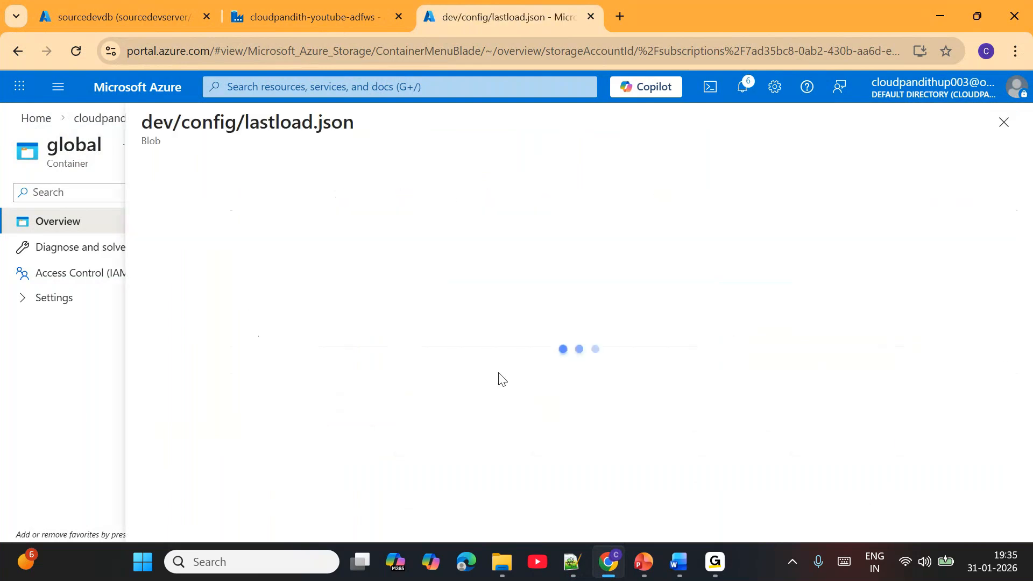
{"action": "left_click", "coordinate": [291, 209]}
{"action": "left_click_drag", "start_coordinate": [360, 241], "coordinate": [425, 239]}
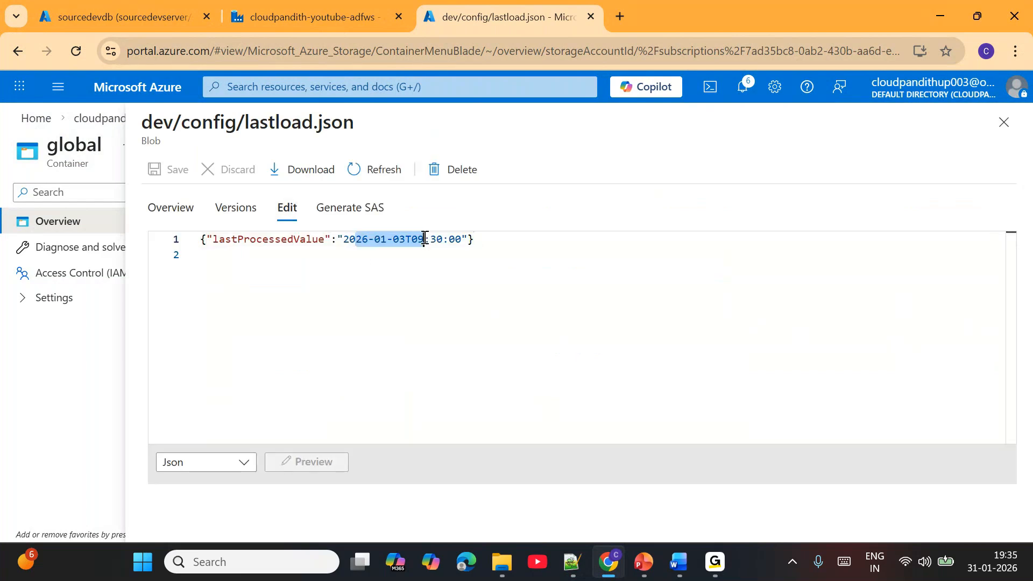
{"action": "left_click", "coordinate": [381, 167]}
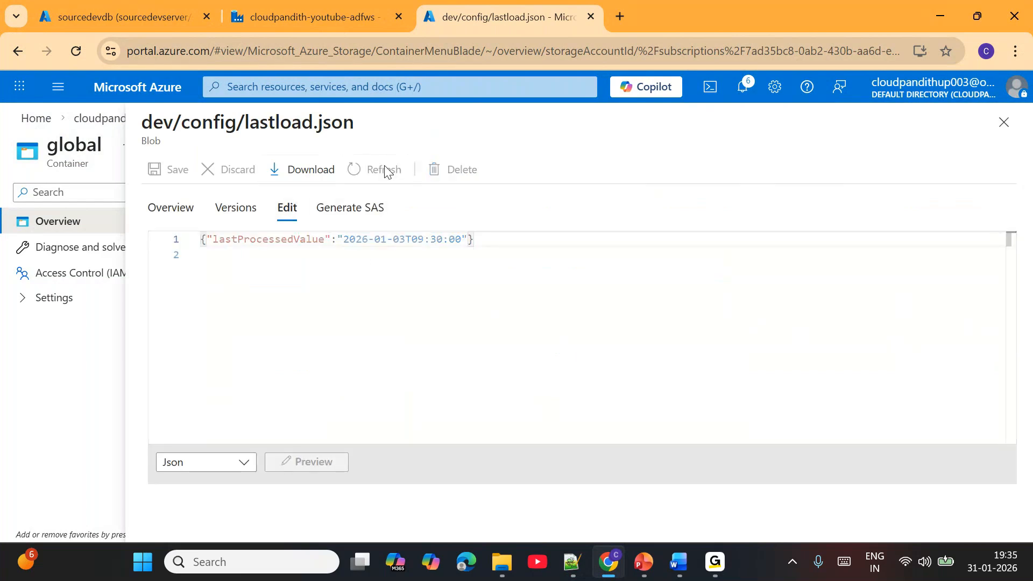
- Return to the Data Factory pipeline, close Copy data1's details and refresh the third debug run's status to check Copy data2
{"action": "left_click", "coordinate": [309, 17]}
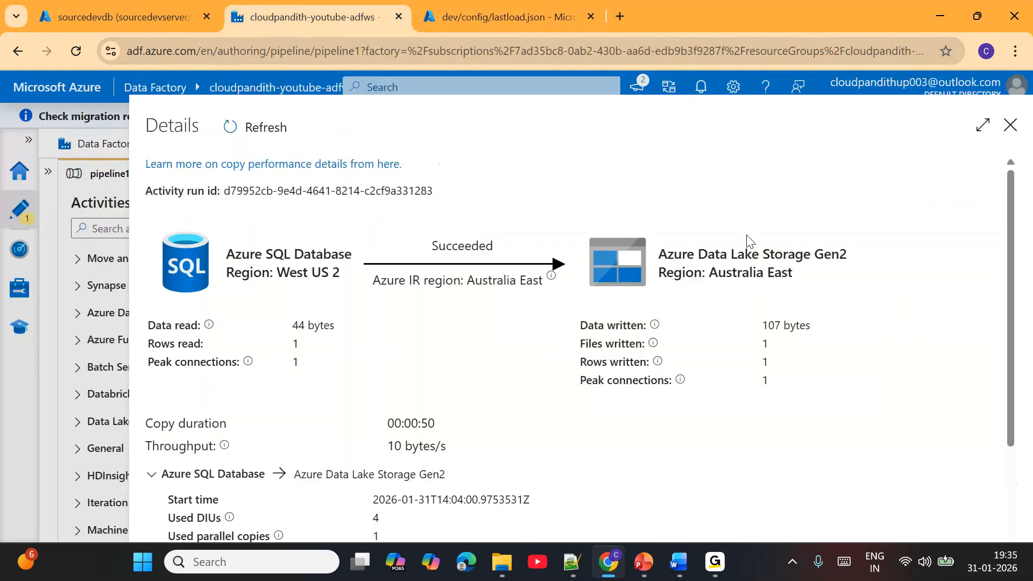
{"action": "left_click", "coordinate": [1011, 126]}
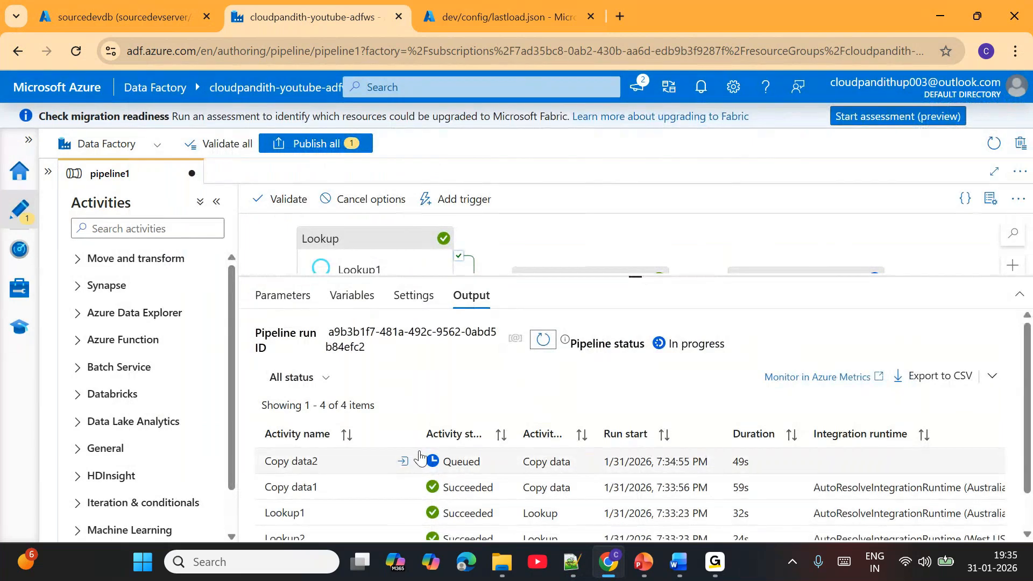
{"action": "left_click", "coordinate": [528, 17]}
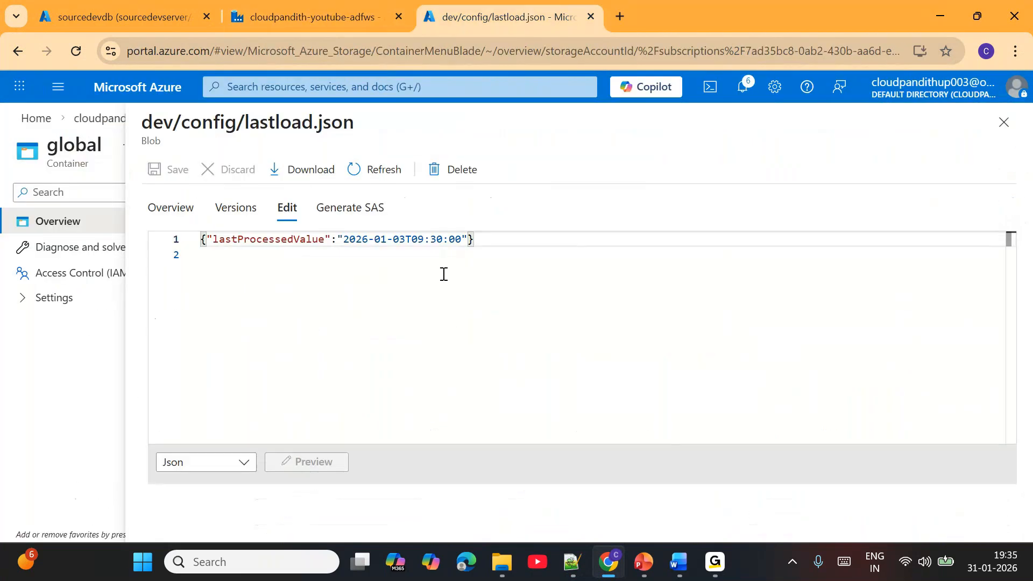
{"action": "left_click", "coordinate": [323, 16]}
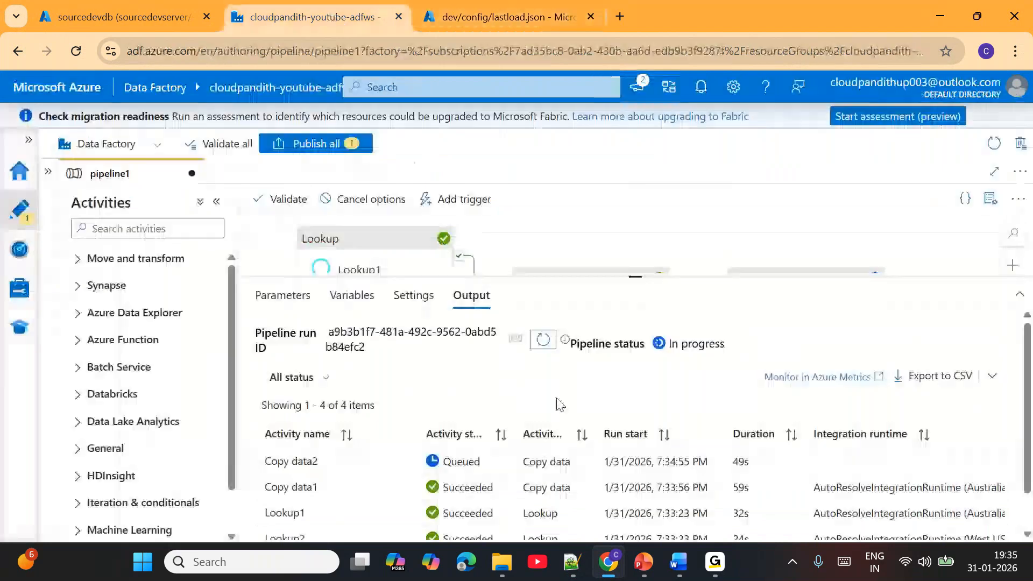
{"action": "left_click", "coordinate": [544, 339]}
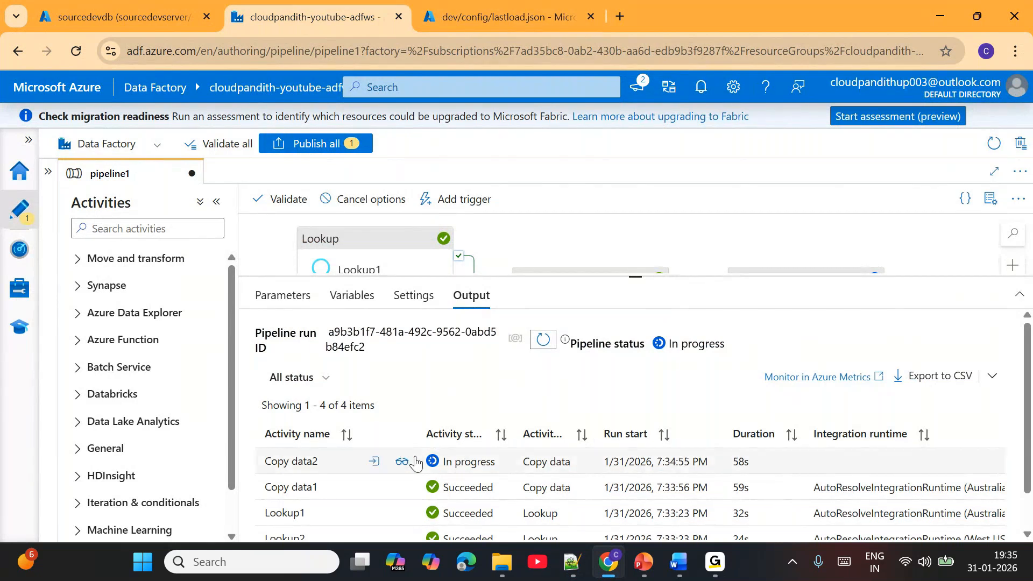
{"action": "left_click", "coordinate": [544, 340]}
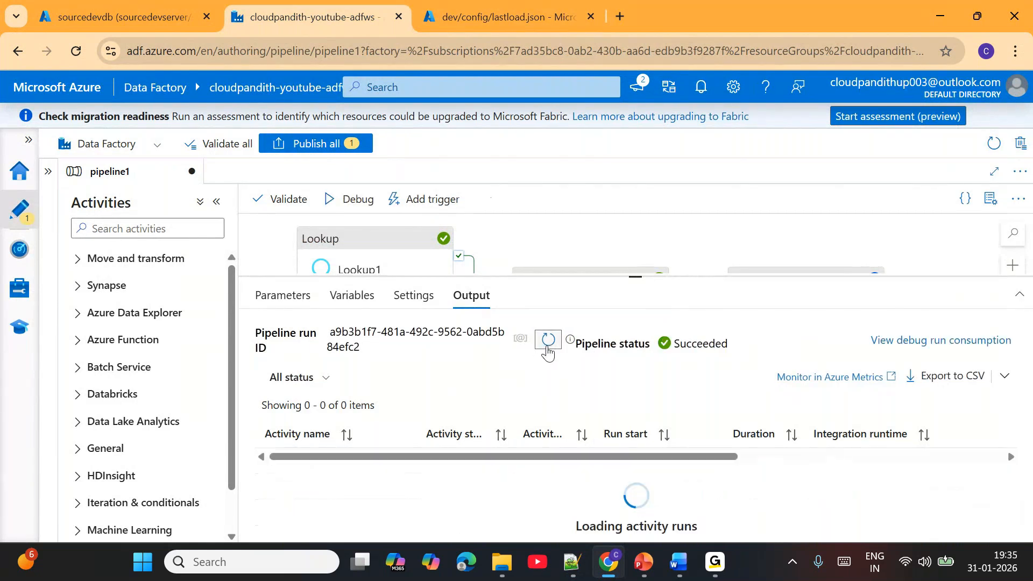
- Reload lastload.json in the storage container, check its updated lastProcessedValue and close the file
{"action": "left_click", "coordinate": [522, 6]}
{"action": "left_click", "coordinate": [377, 169]}
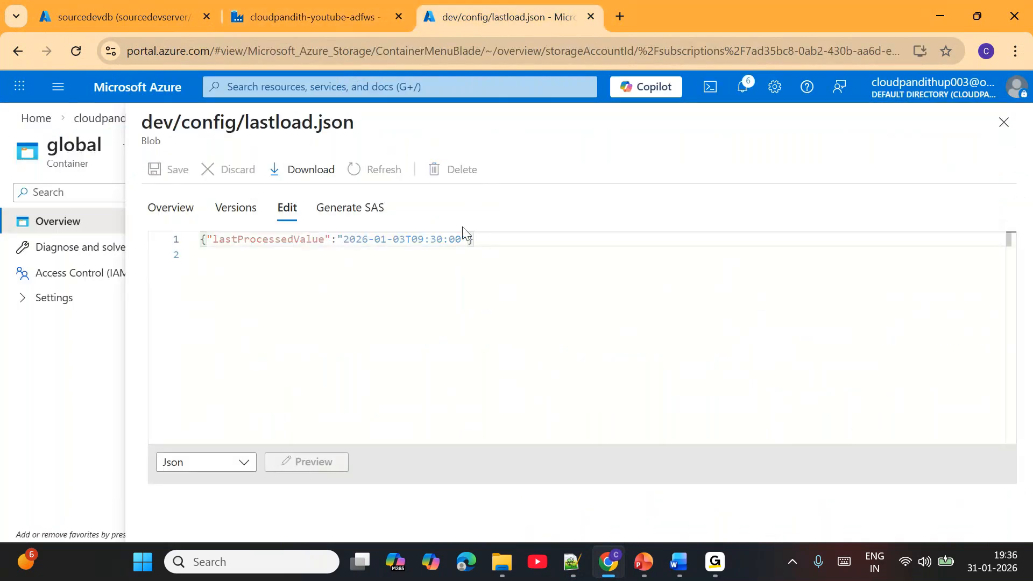
{"action": "left_click_drag", "start_coordinate": [362, 238], "coordinate": [426, 238]}
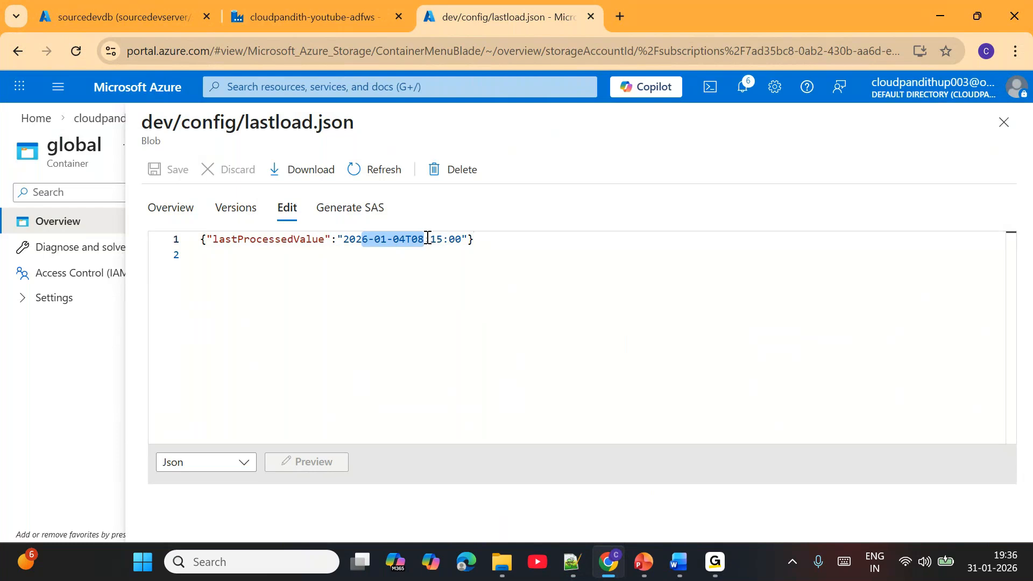
{"action": "left_click", "coordinate": [1004, 123]}
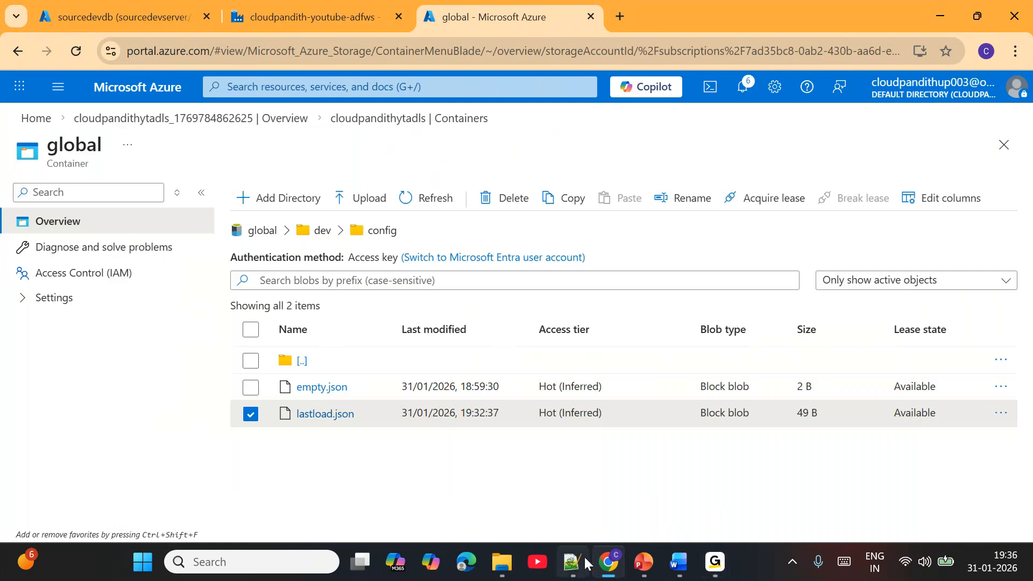
- Switch to the PowerPoint slide show and advance to the Assignment & Self Check slide
{"action": "mouse_move", "coordinate": [645, 568]}
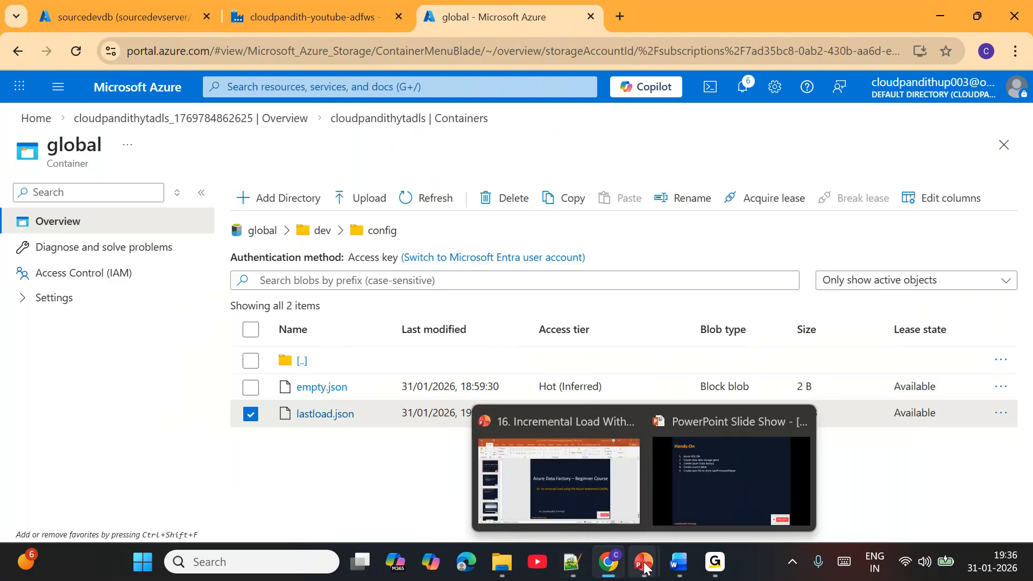
{"action": "left_click", "coordinate": [743, 492]}
{"action": "left_click", "coordinate": [535, 335]}
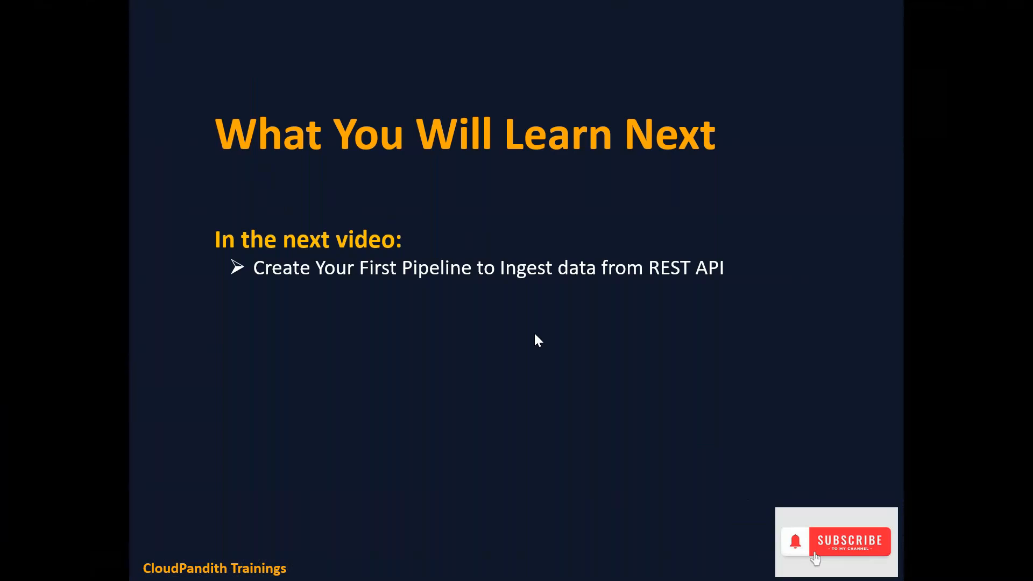
{"action": "left_click", "coordinate": [536, 334]}
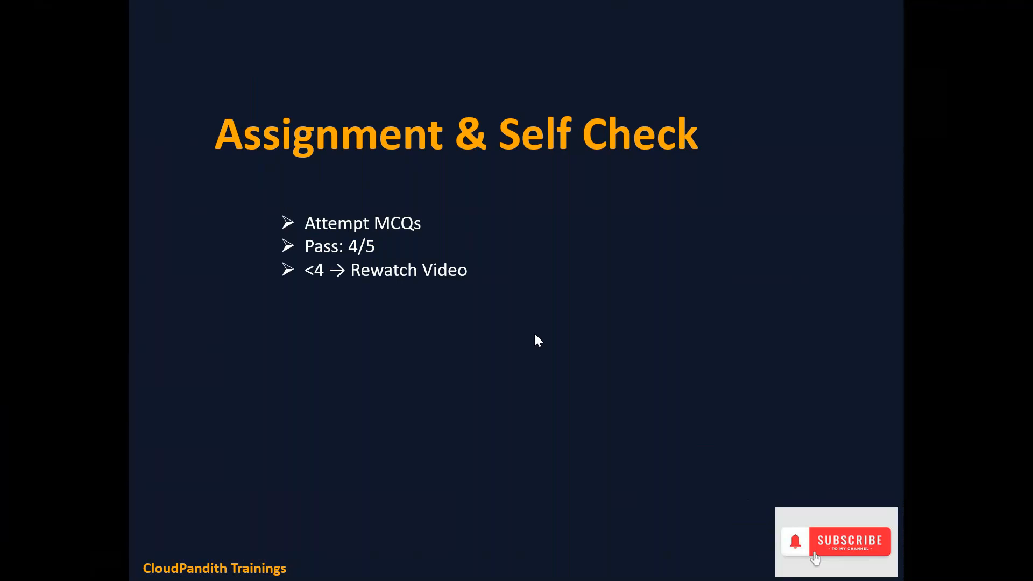
- Switch to the Word document 16. ADF_File_Based_Watermark_MCQs and review its multiple-choice questions
{"action": "key", "text": "alt+Tab"}
{"action": "key", "text": "alt+Tab"}
{"action": "key", "text": "alt+Tab"}
{"action": "key", "text": "alt+Tab"}
{"action": "key", "text": "alt+Tab"}
{"action": "scroll", "coordinate": [471, 390], "scroll_direction": "down", "scroll_amount": 2}
{"action": "scroll", "coordinate": [471, 390], "scroll_direction": "down", "scroll_amount": 8}
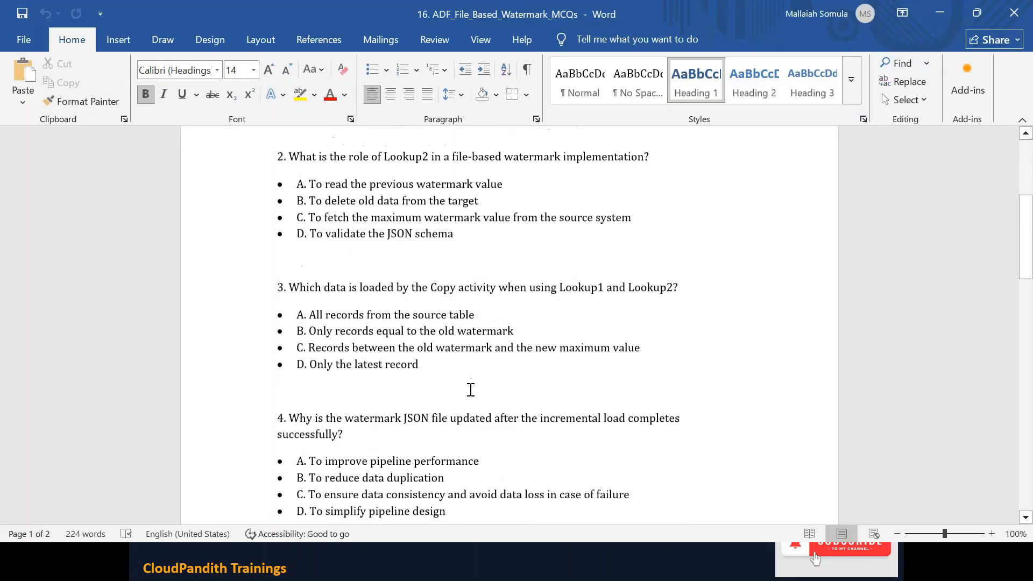
{"action": "scroll", "coordinate": [471, 390], "scroll_direction": "up", "scroll_amount": 10}
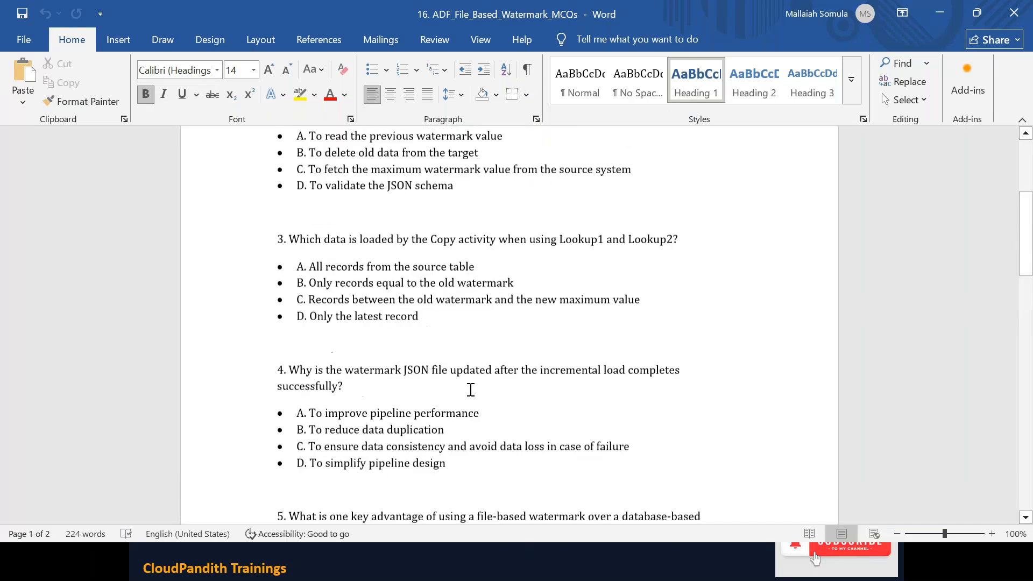